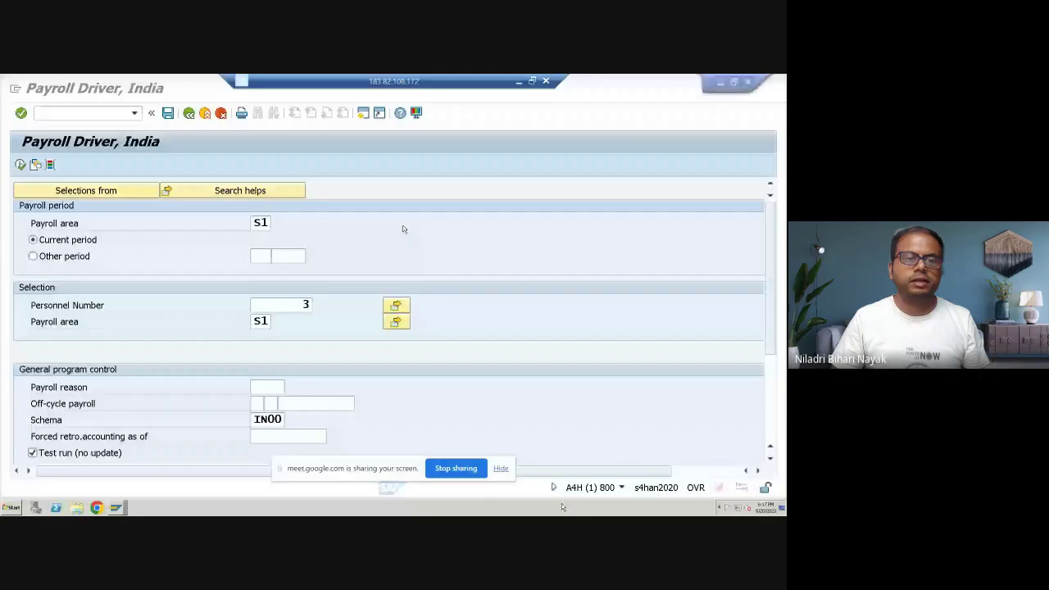
- Enable Display log on the India payroll driver for area S1, personnel number 3, schema IN00
left_click(134, 113)
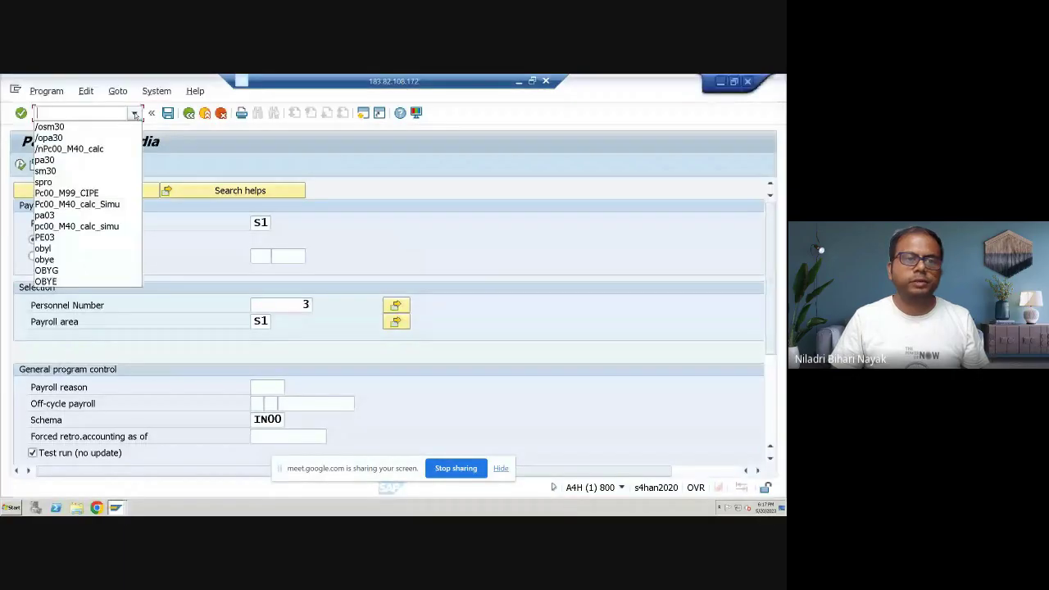
left_click(307, 164)
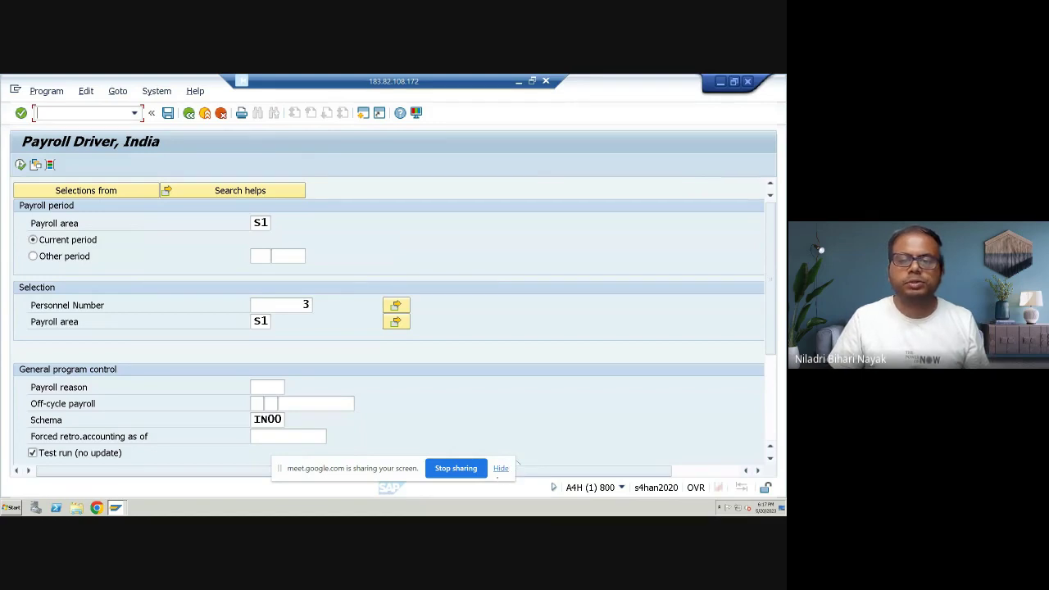
left_click(499, 471)
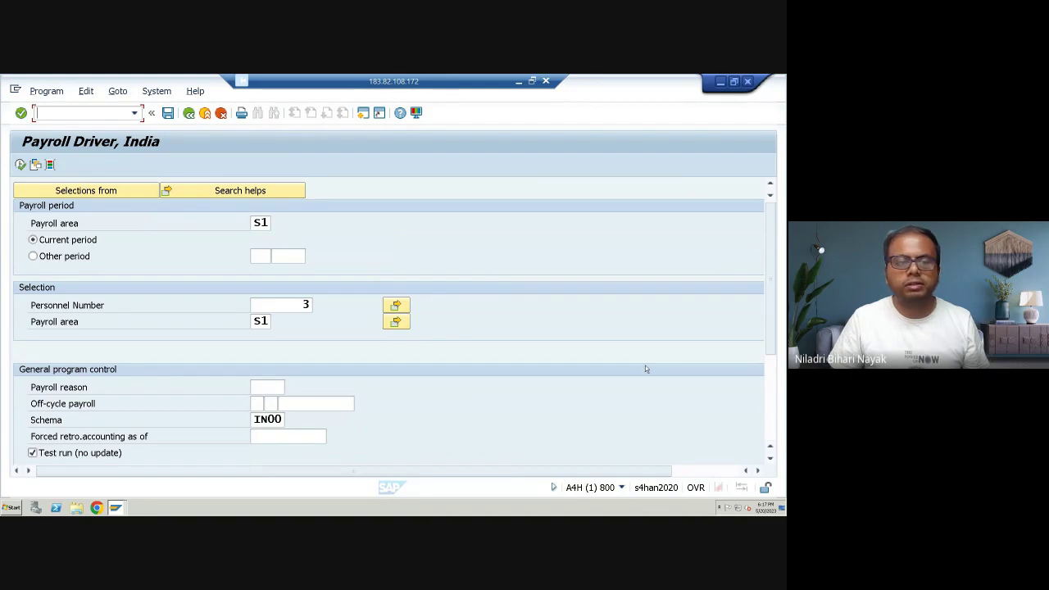
left_click(274, 388)
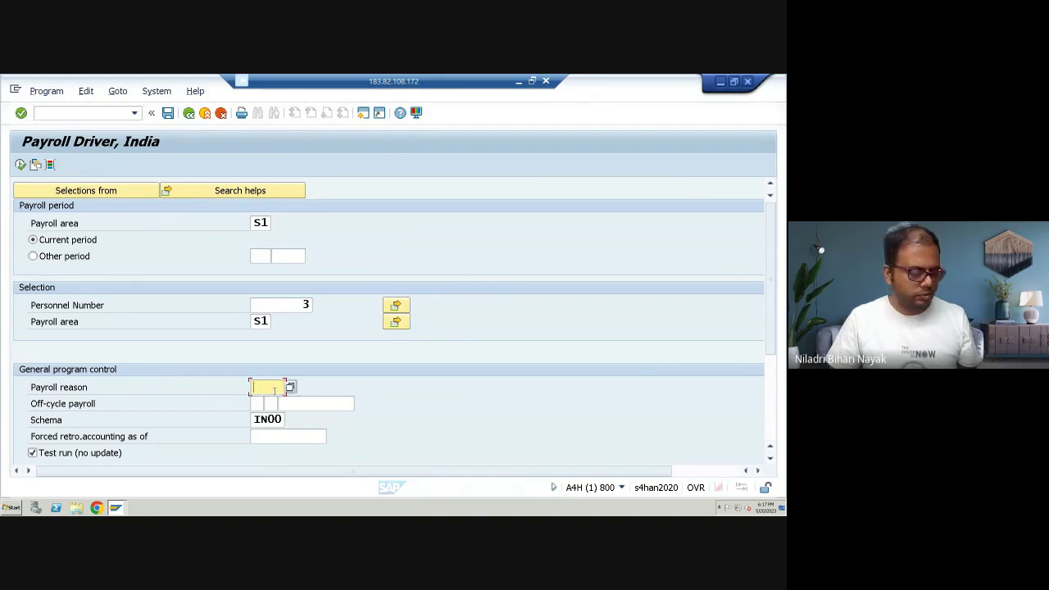
key("Tab")
key("Tab")
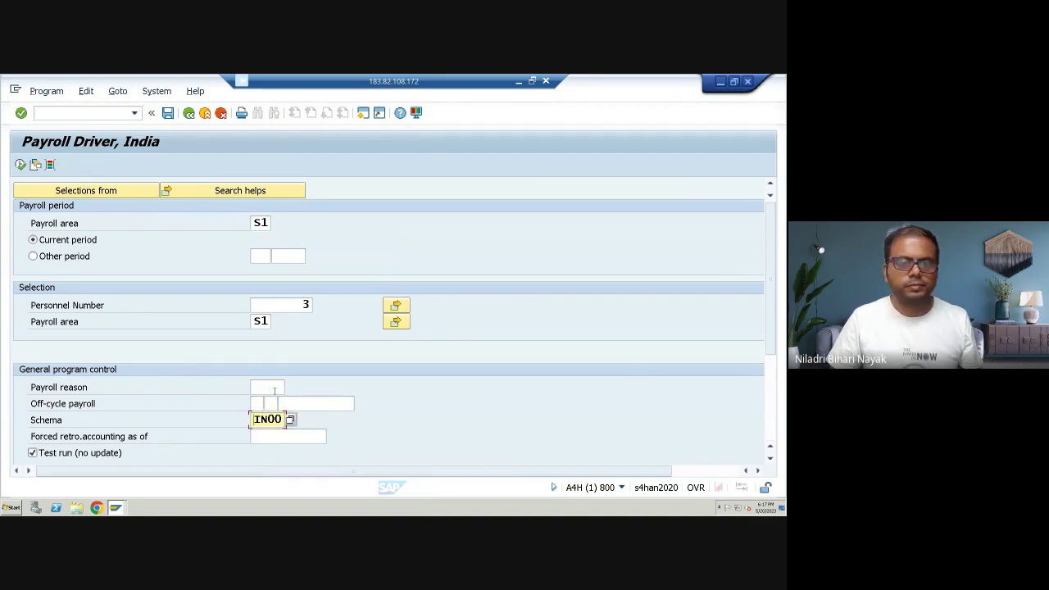
scroll(273, 391, "down", 2)
left_click(33, 438)
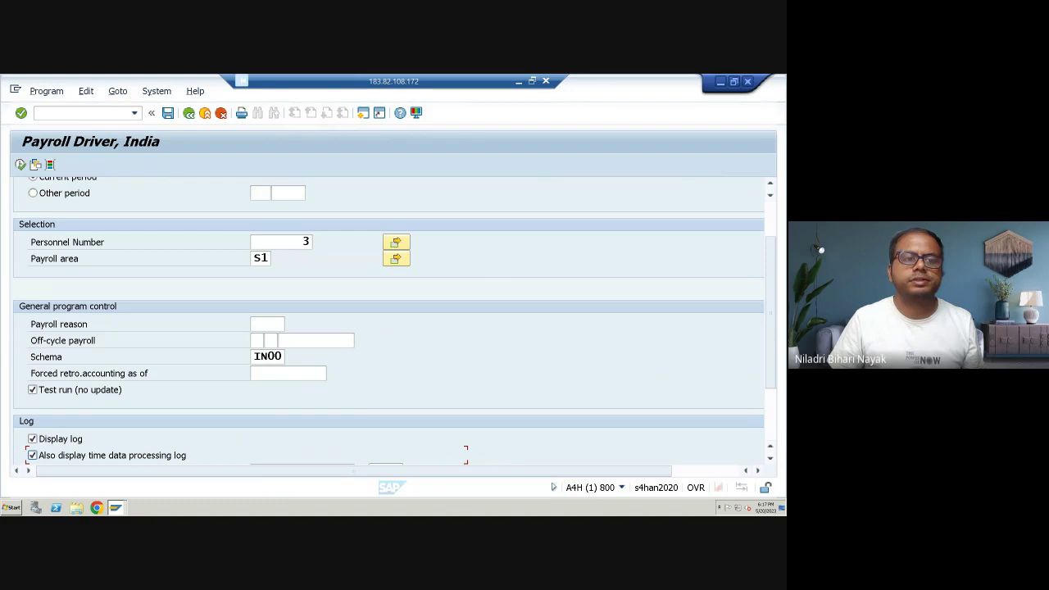
- Name the selection variant SA INC0001, describe it 'DAYPR Related error', and save it
left_click(167, 113)
type("SA")
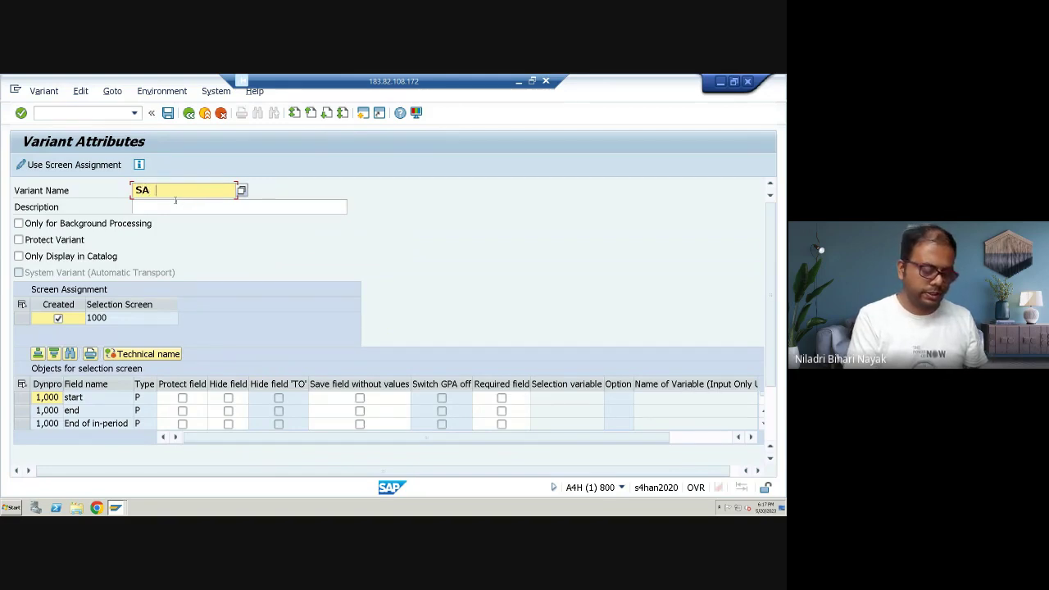
type("Incident")
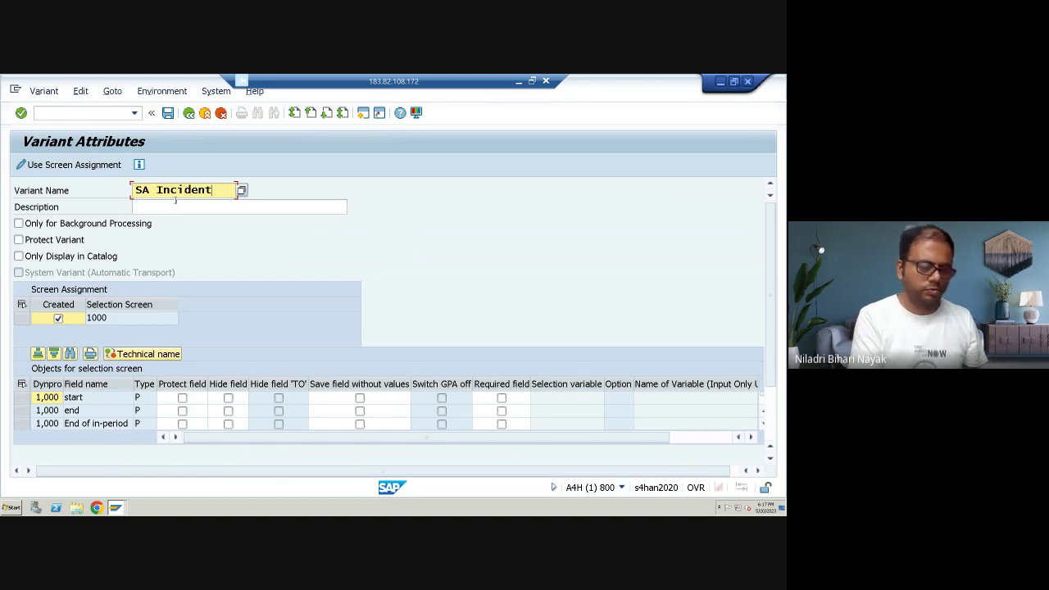
key("BackSpace")
key("BackSpace")
key("BackSpace")
key("BackSpace")
key("BackSpace")
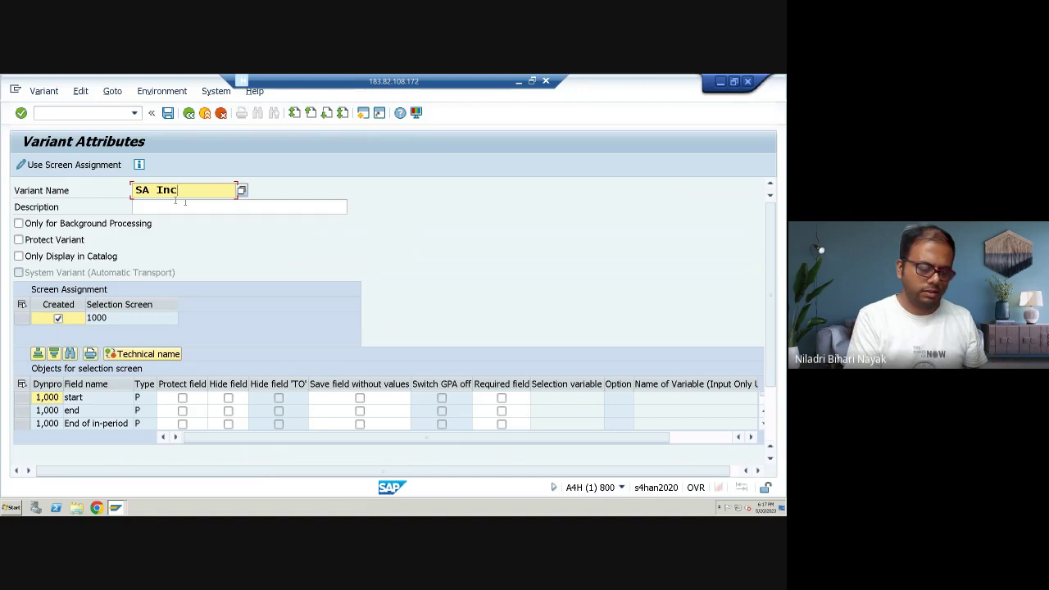
key("BackSpace")
key("BackSpace")
type("NC")
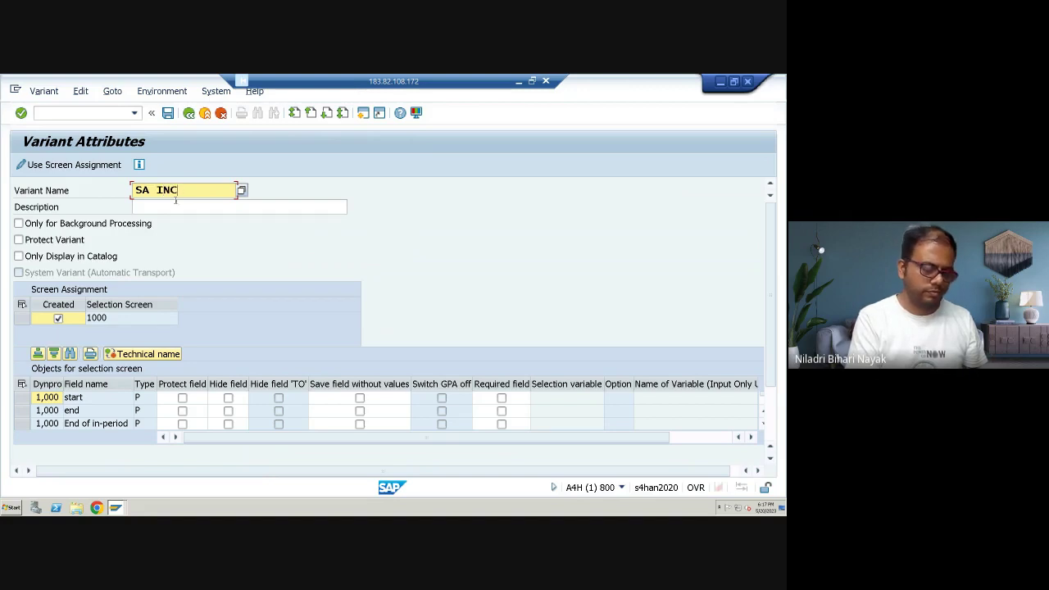
type("0001")
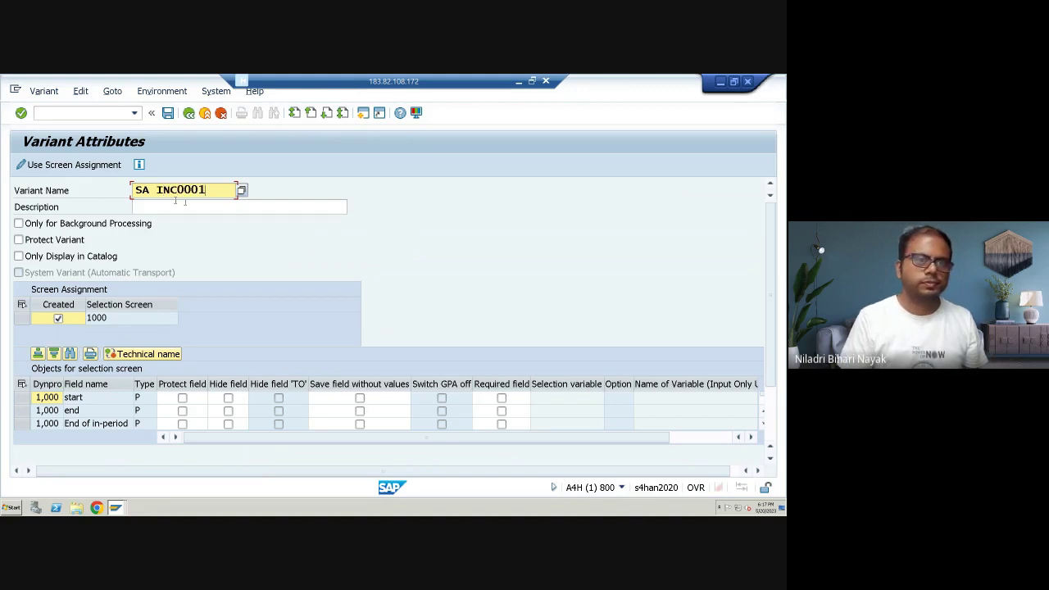
left_click(153, 206)
type("DAYP")
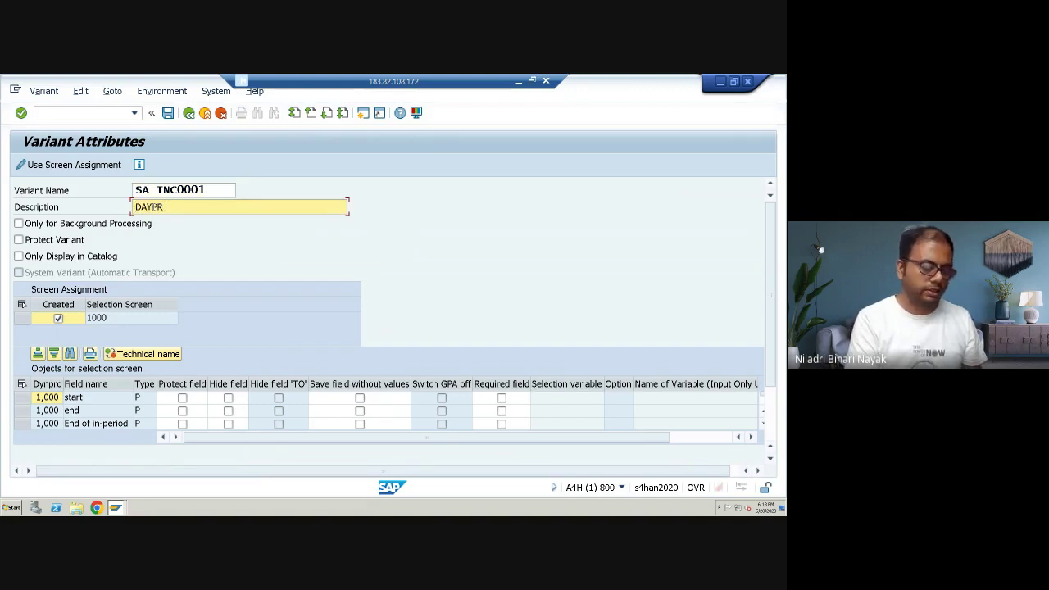
type("R")
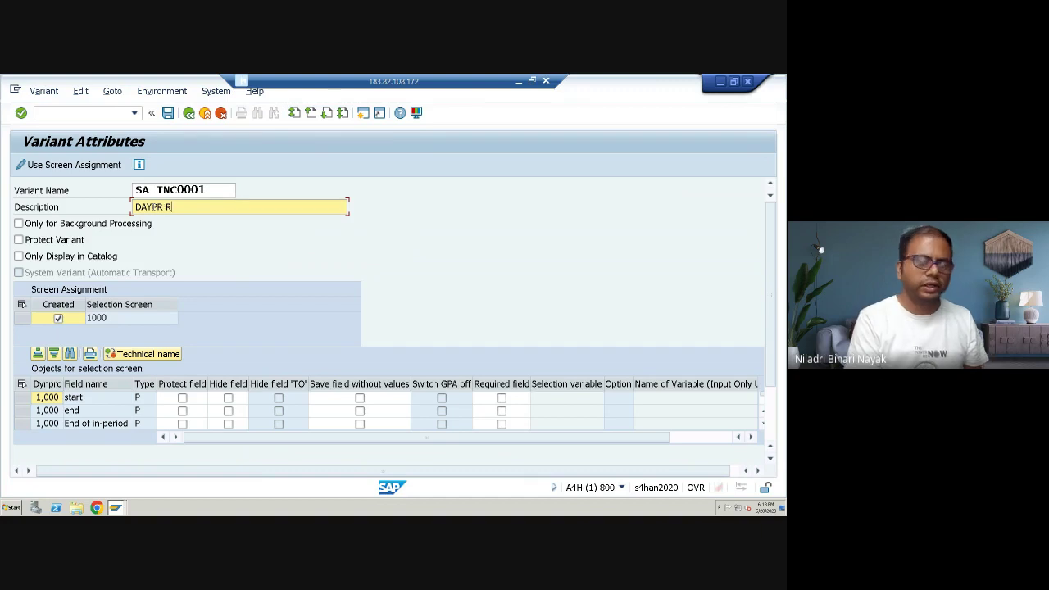
type("elated ")
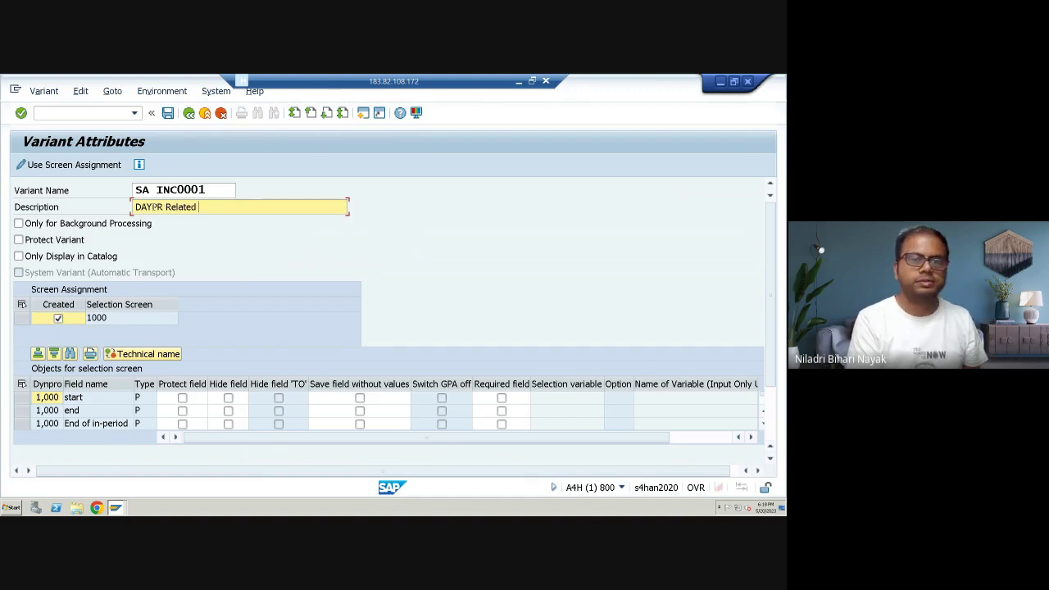
type("e")
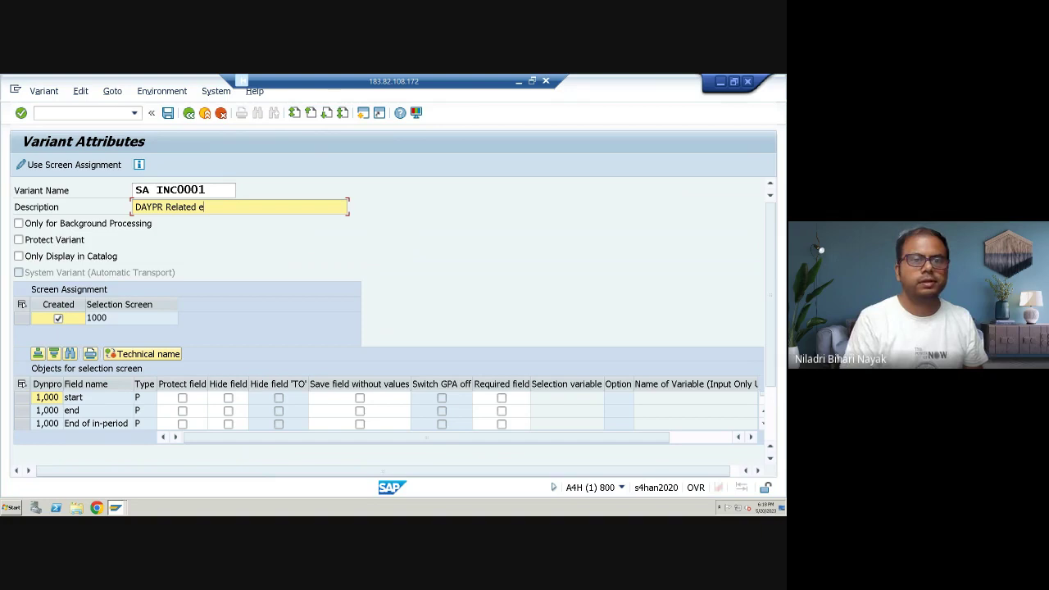
type("rror")
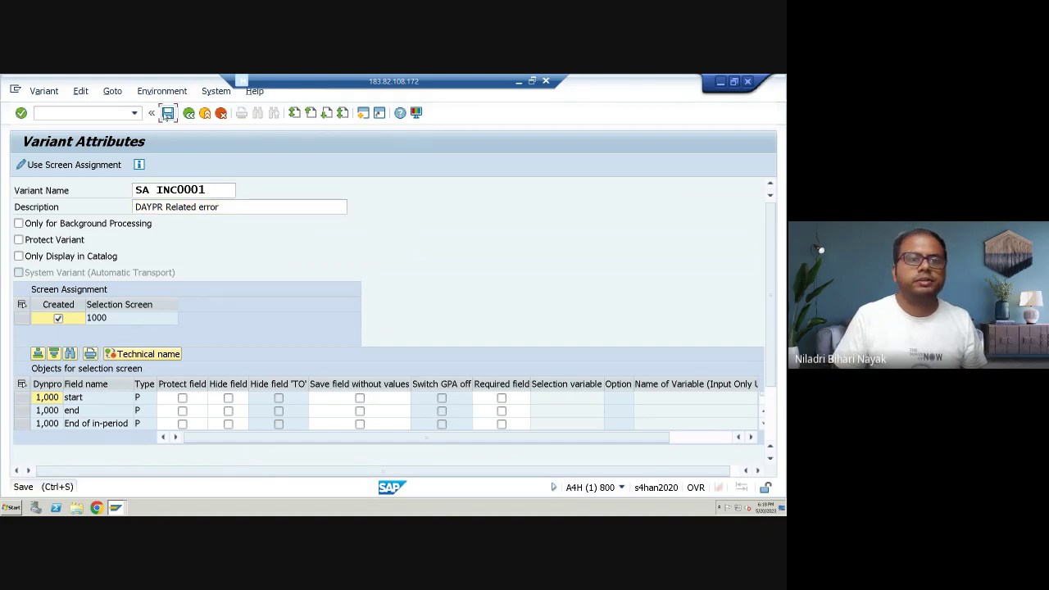
left_click(167, 113)
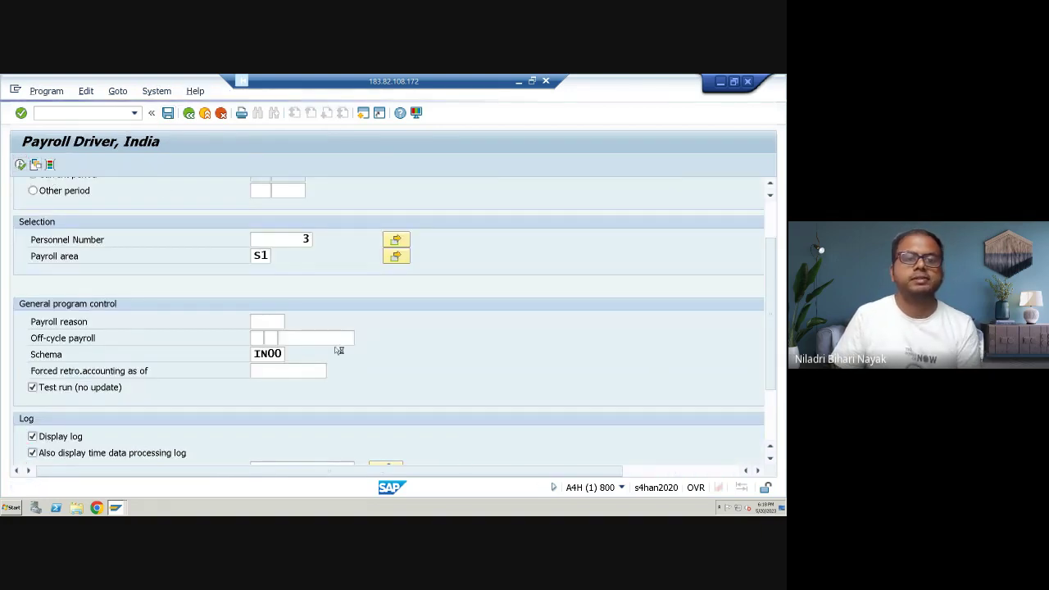
- Execute the test payroll and scroll the log tree to the DAYPR 'Incorrect generation of wage types' error
key("F8")
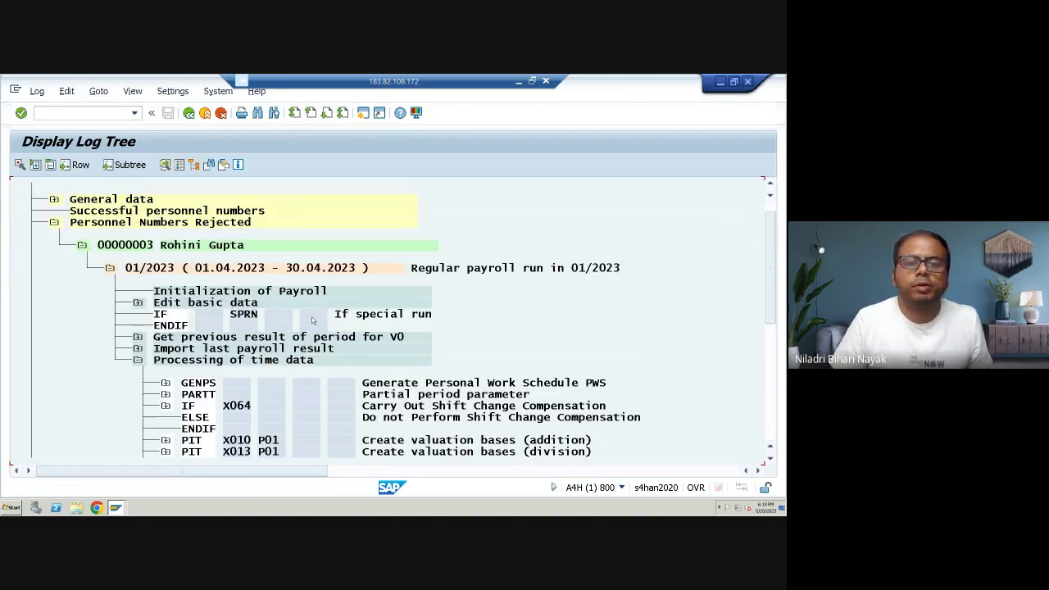
scroll(312, 320, "down", 1)
scroll(340, 328, "down", 2)
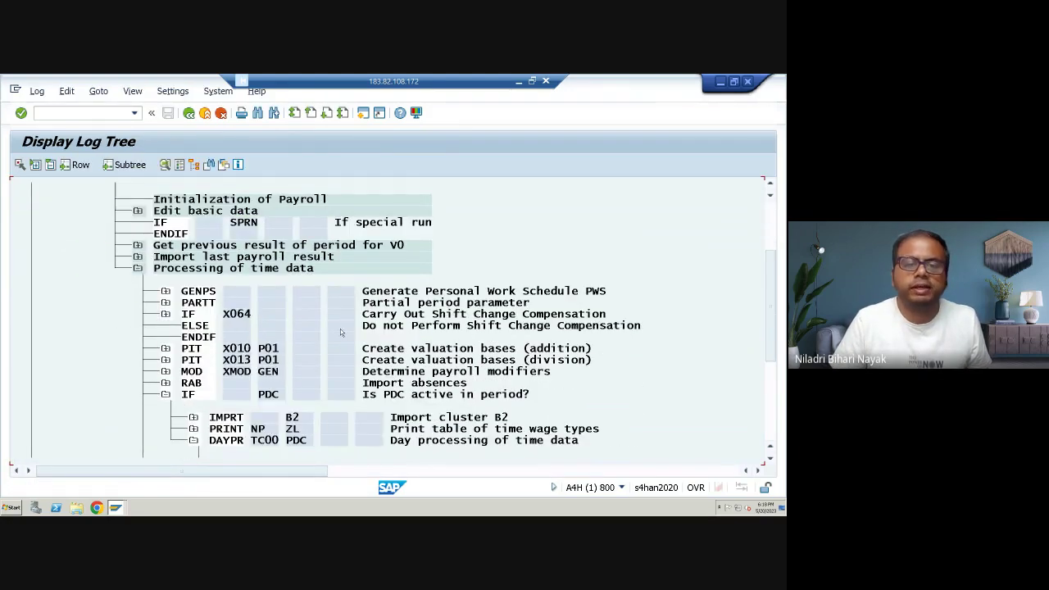
scroll(340, 328, "down", 2)
scroll(345, 326, "down", 2)
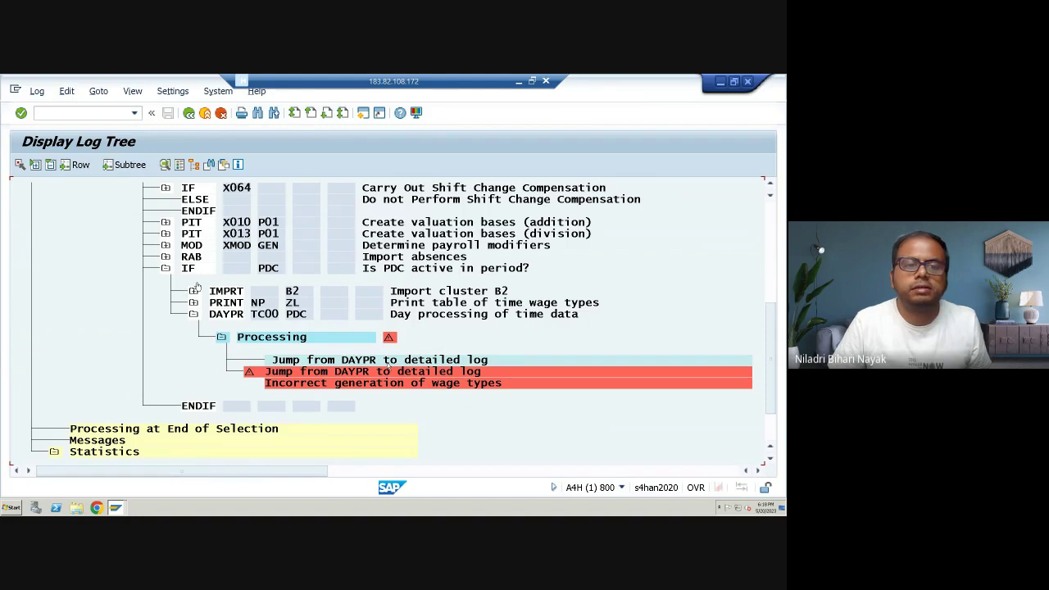
scroll(184, 268, "up", 1)
scroll(184, 267, "up", 3)
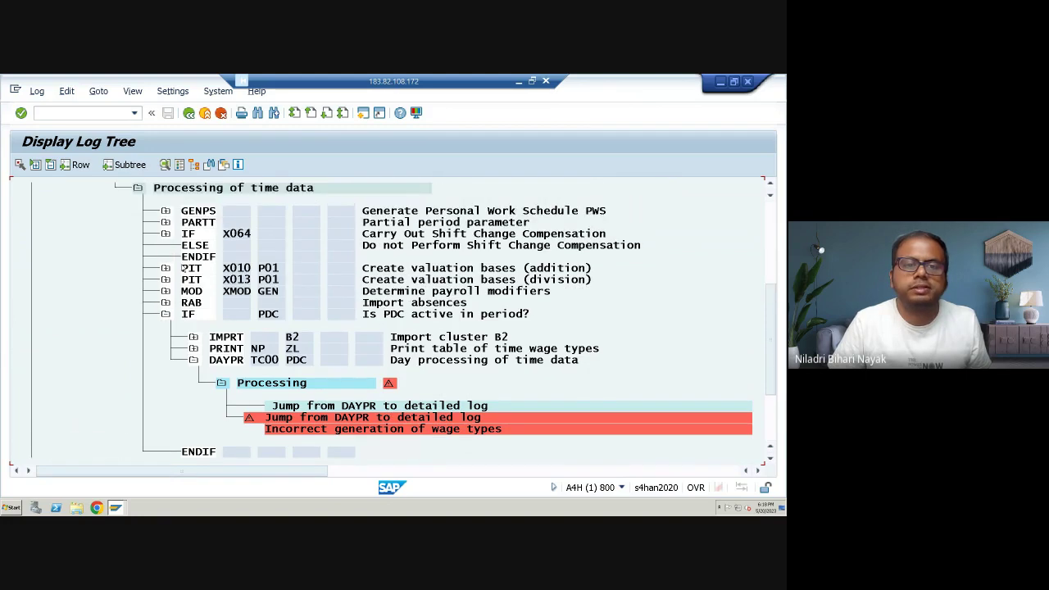
scroll(309, 318, "up", 2)
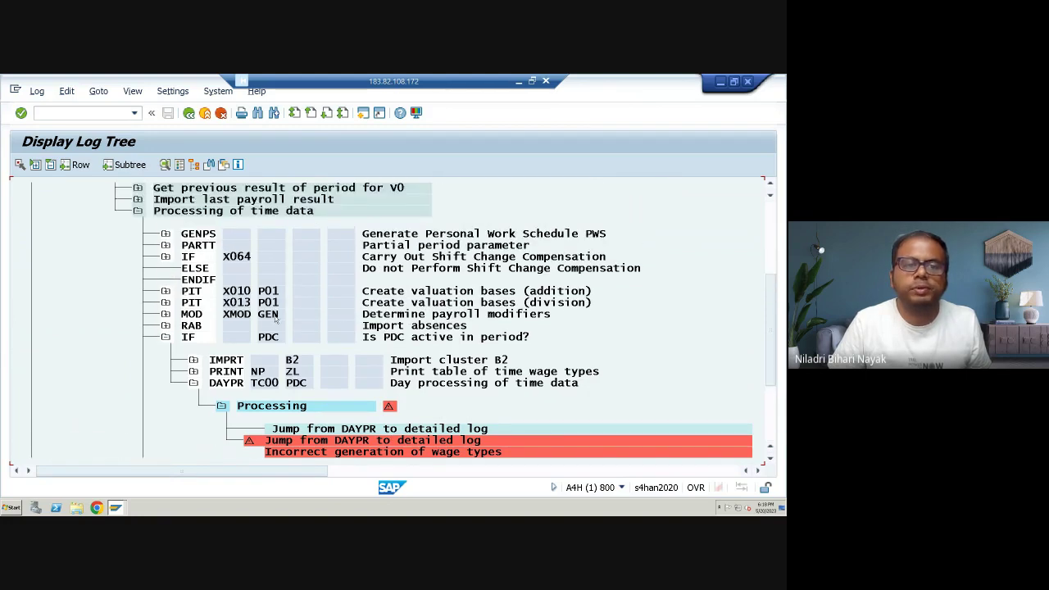
scroll(164, 256, "up", 1)
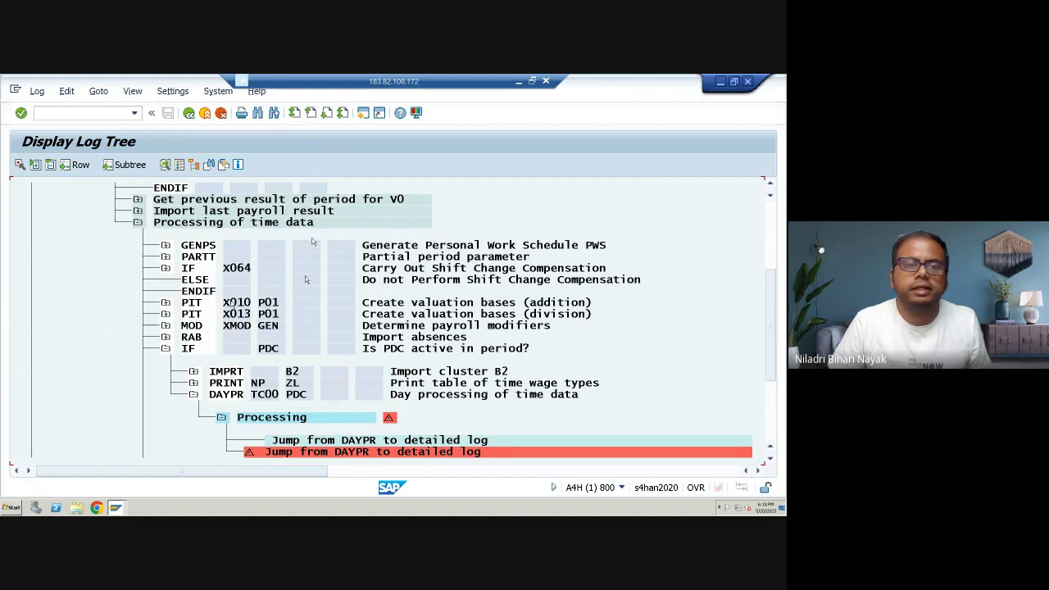
scroll(288, 286, "down", 3)
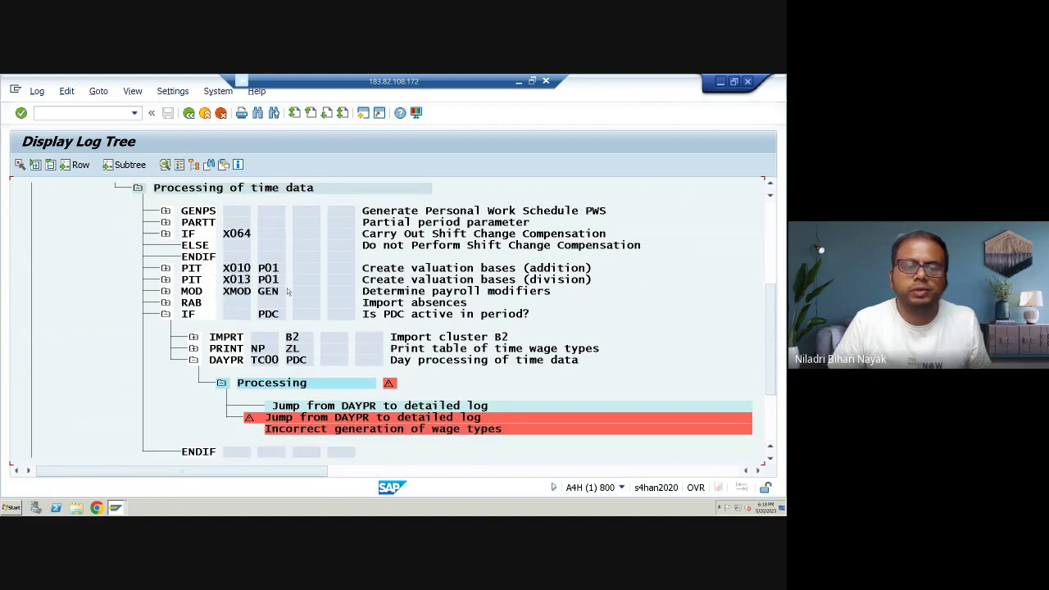
scroll(288, 291, "down", 3)
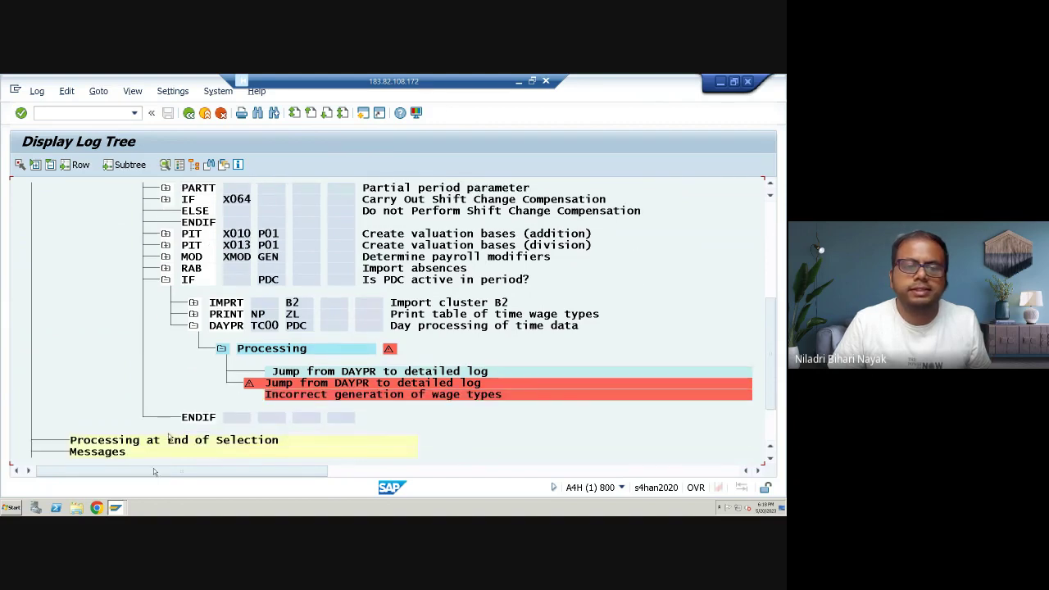
left_click(115, 508)
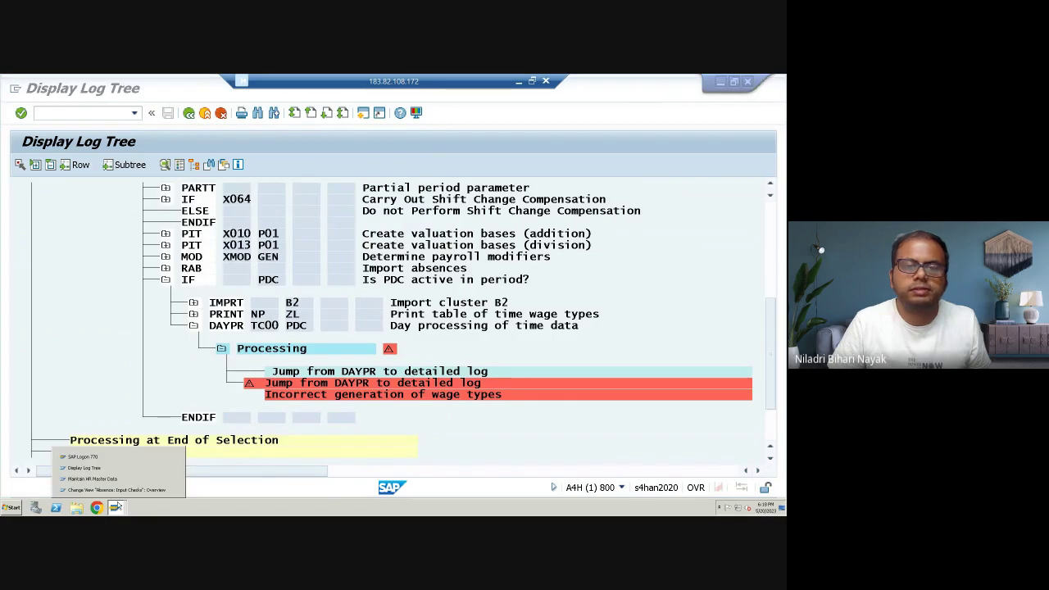
- Open employee 3's 01.04.2023 planned working time record and list its allowed work schedule rules
left_click(92, 478)
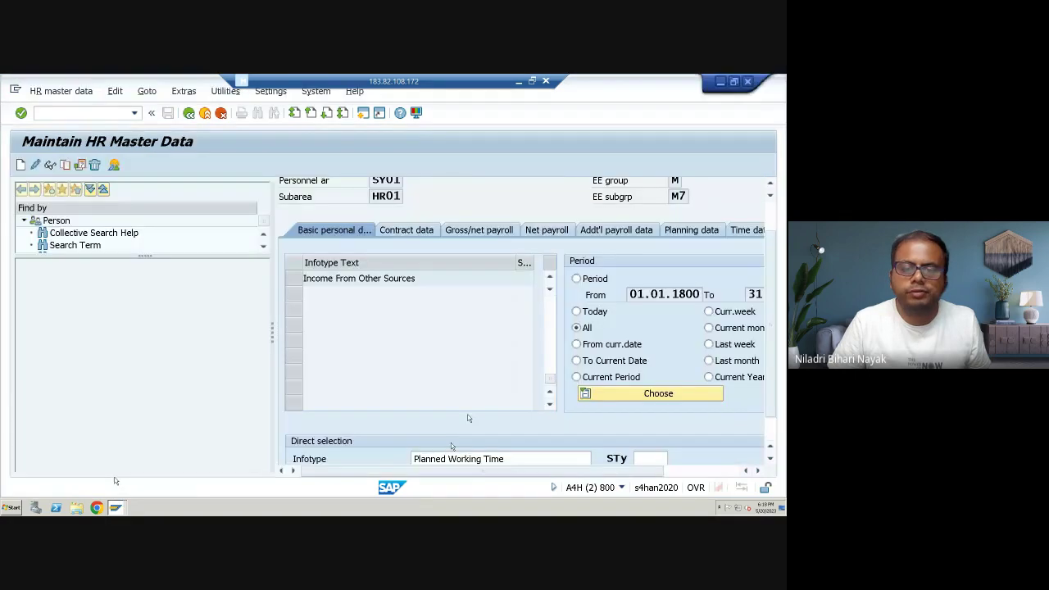
scroll(483, 441, "down", 1)
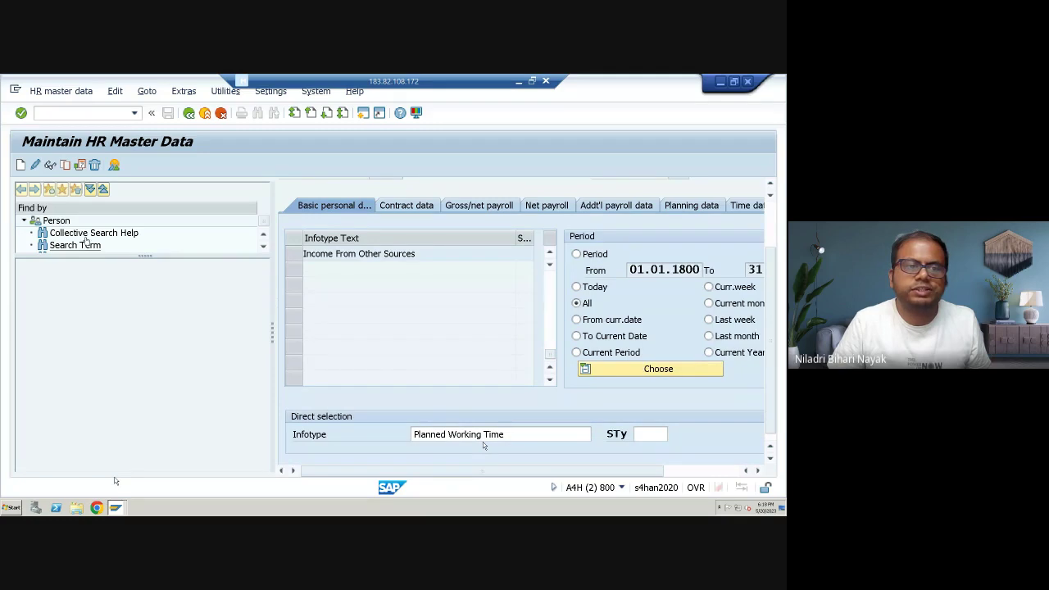
key("shift+F8")
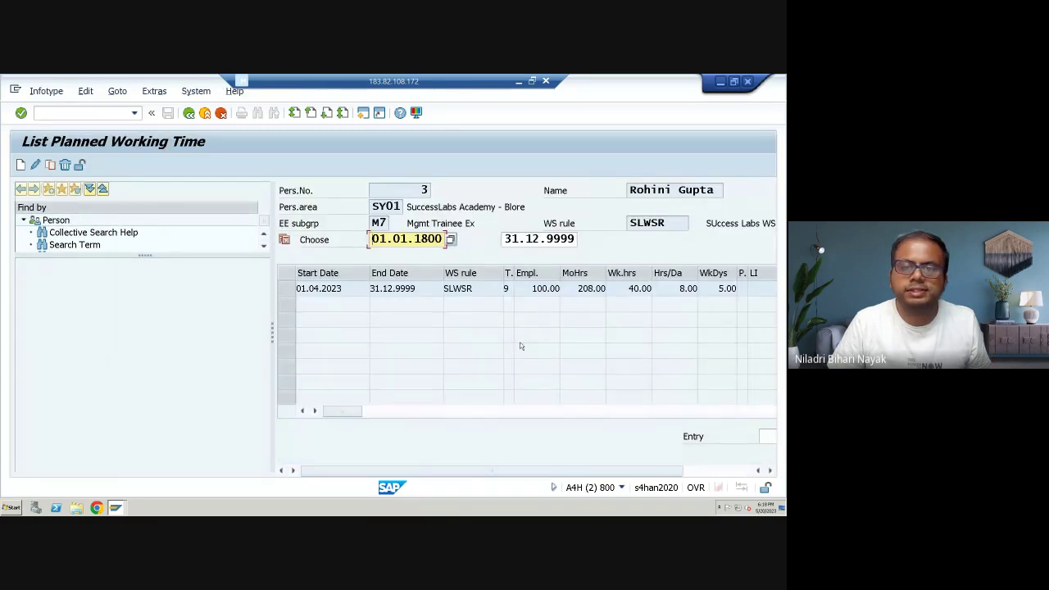
left_click(288, 289)
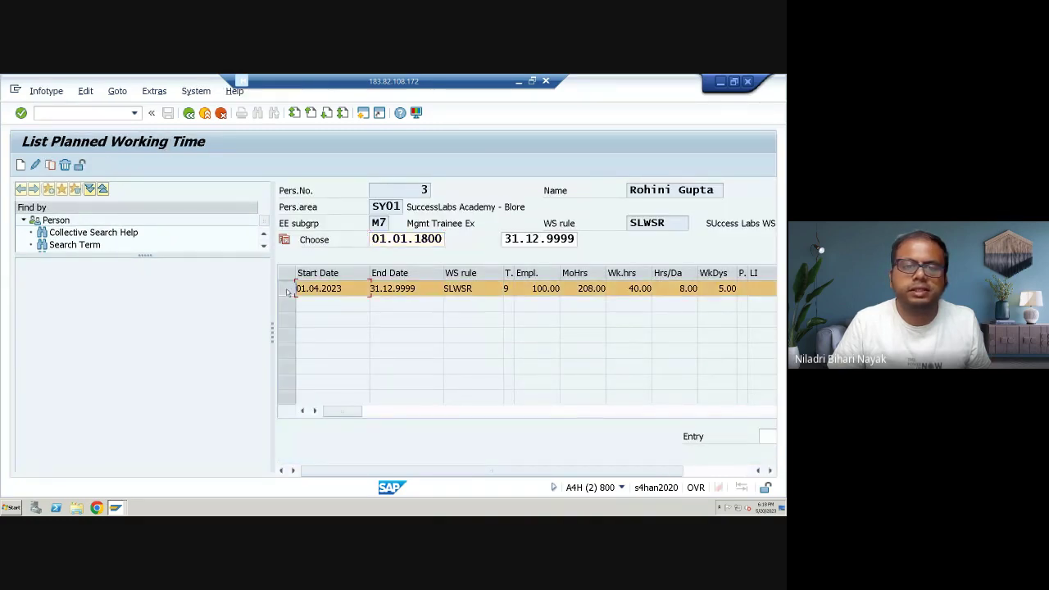
left_click(35, 165)
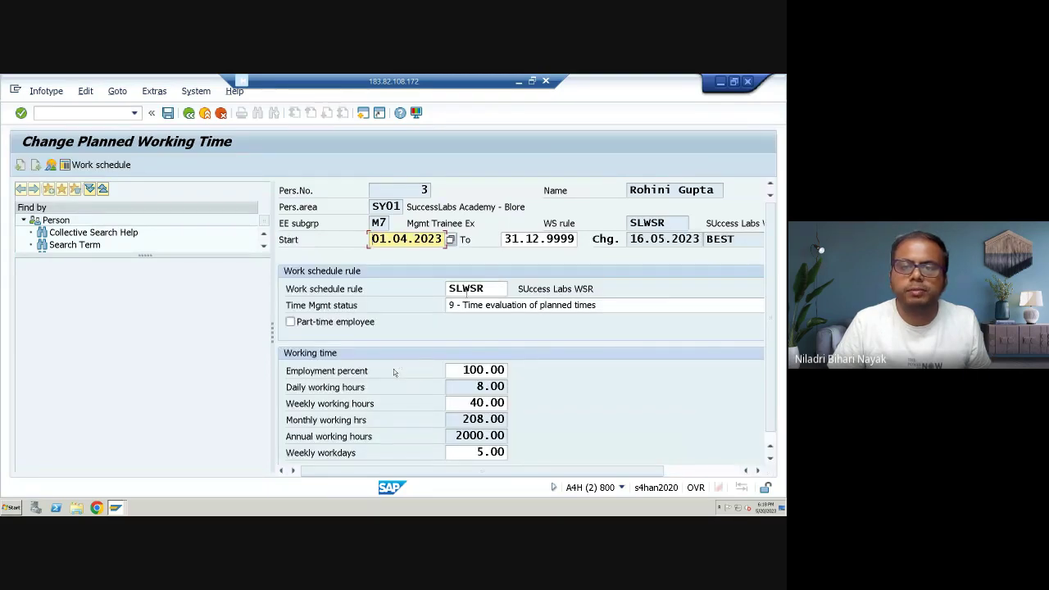
left_click(492, 289)
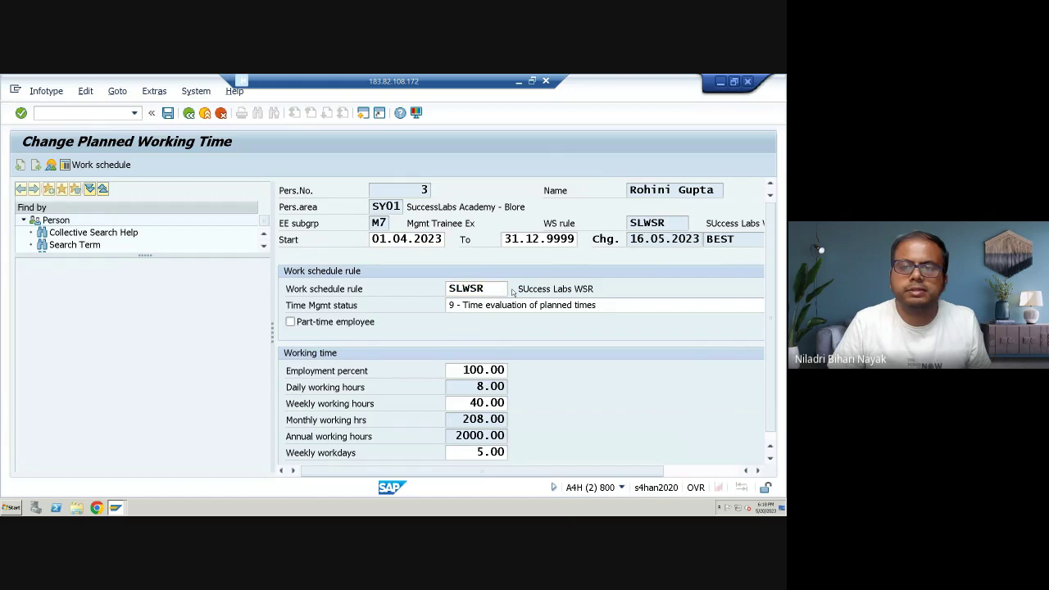
left_click(512, 289)
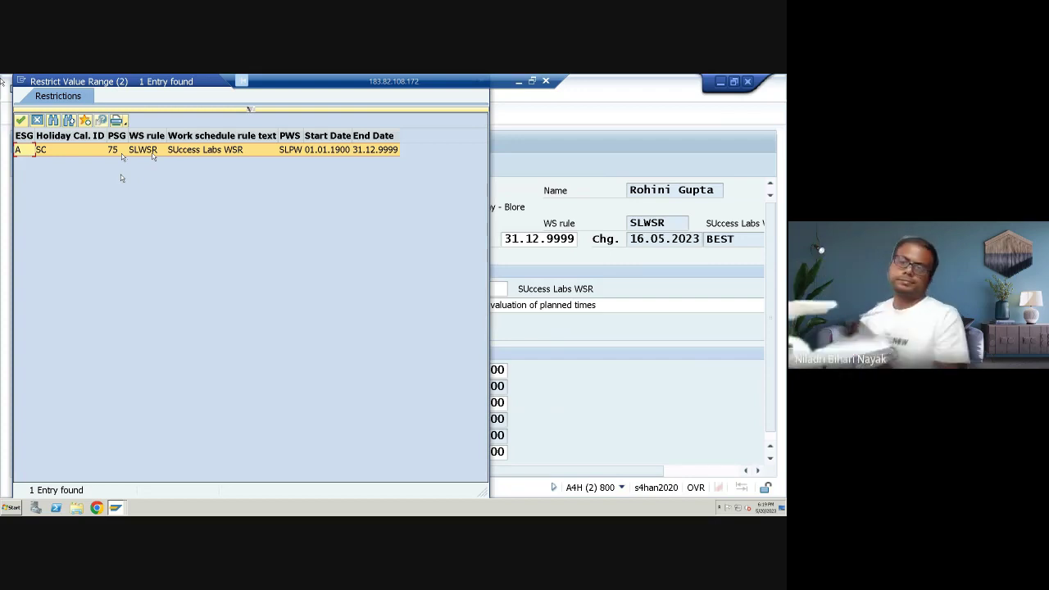
- Move the work schedule rule value list aside and close it, keeping SLWSR
key("alt+space")
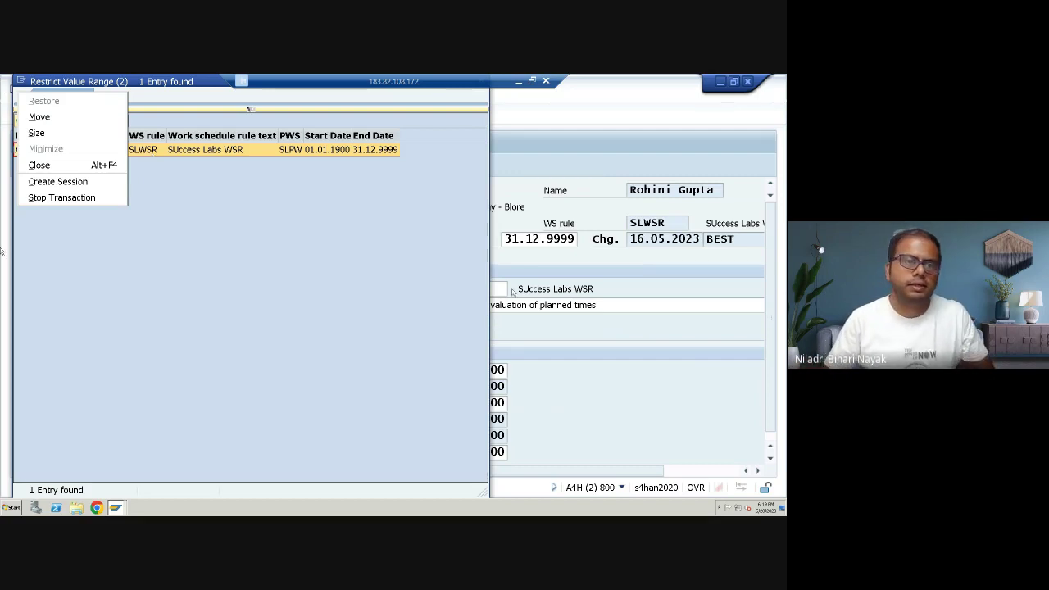
key("Escape")
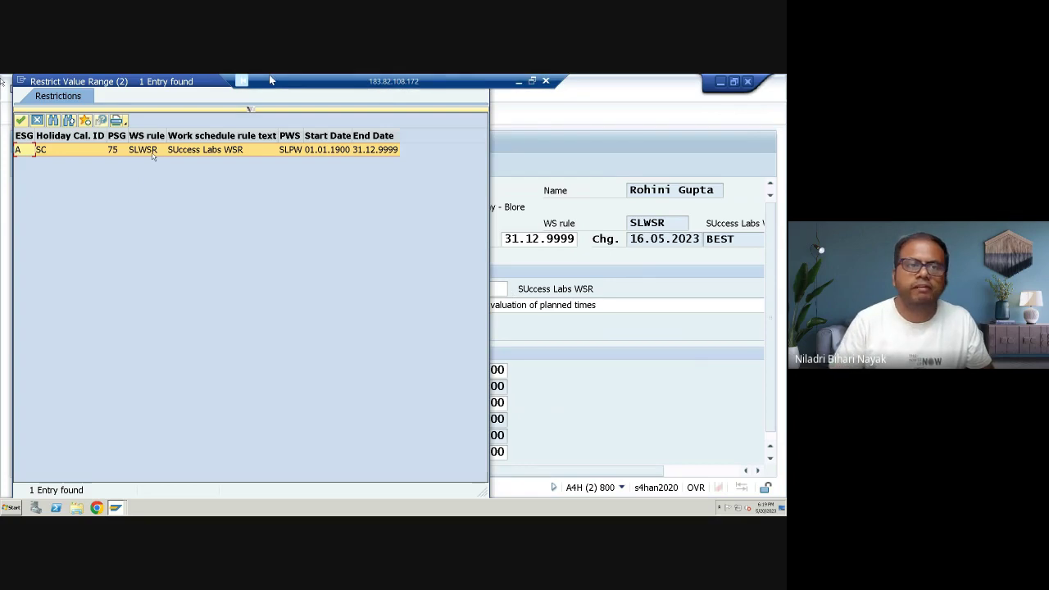
left_click_drag(153, 156, 227, 183)
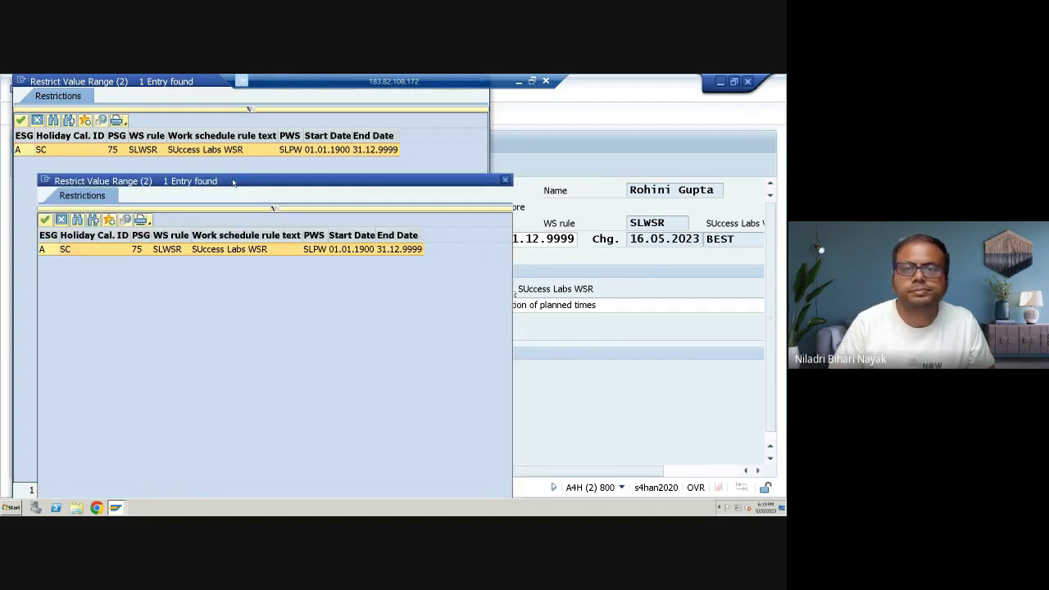
key("Return")
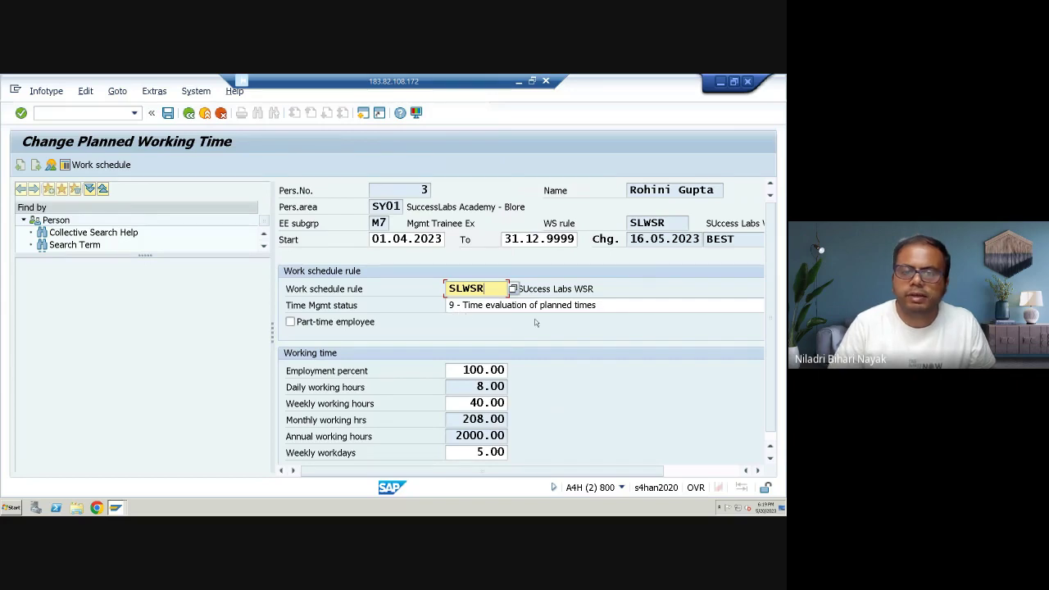
- Set time management status to 0 - No time evaluation and save the working time record
left_click(565, 312)
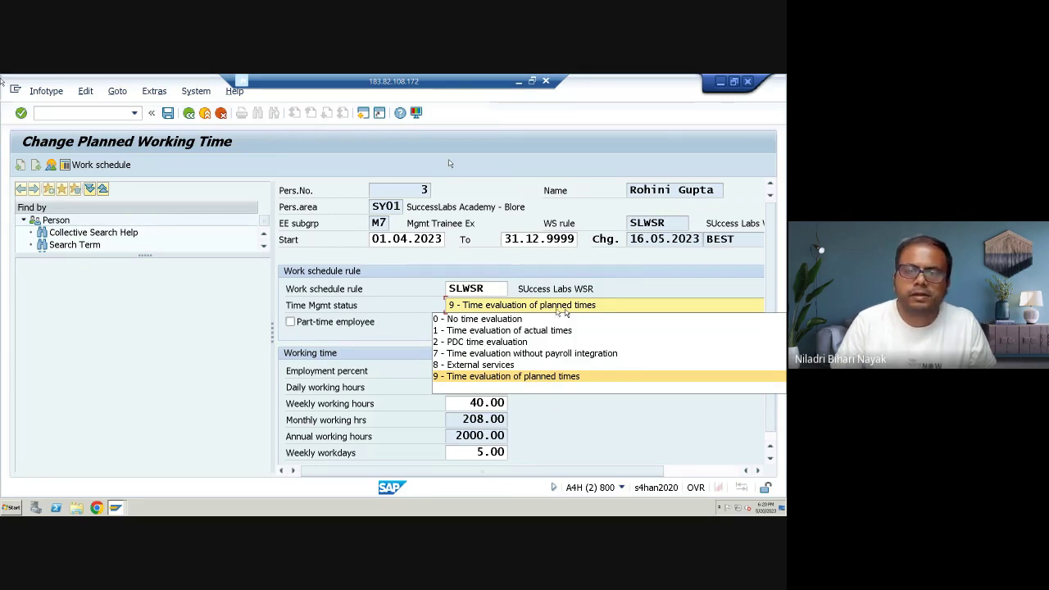
left_click(520, 319)
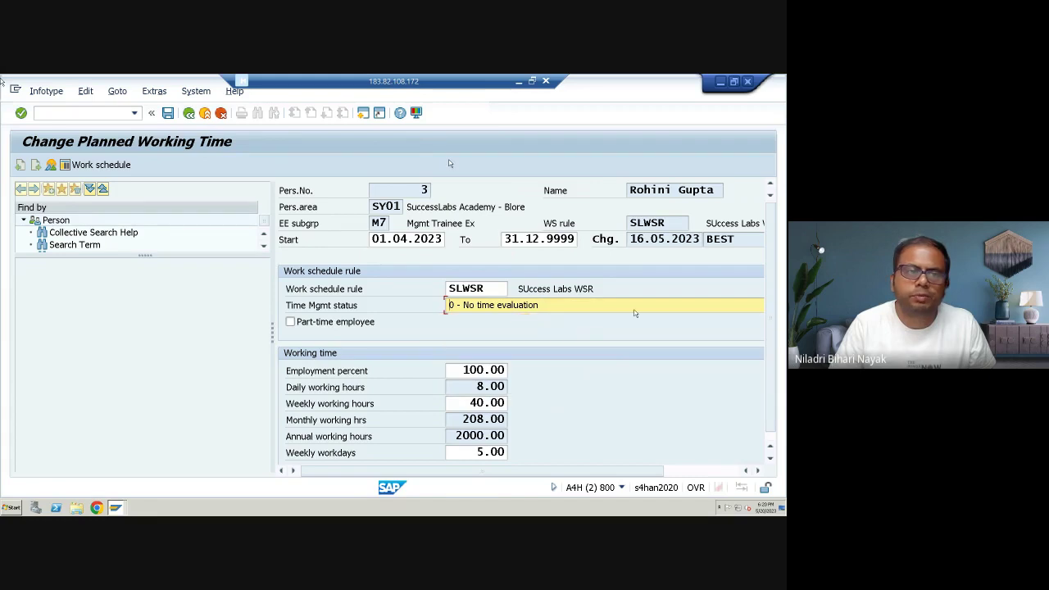
left_click(168, 112)
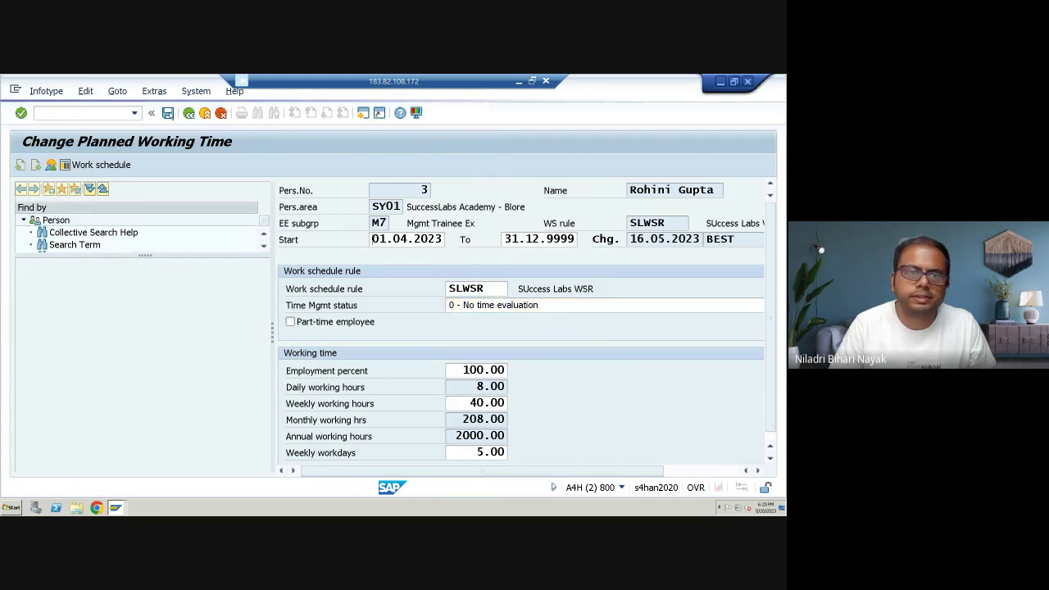
key("Return")
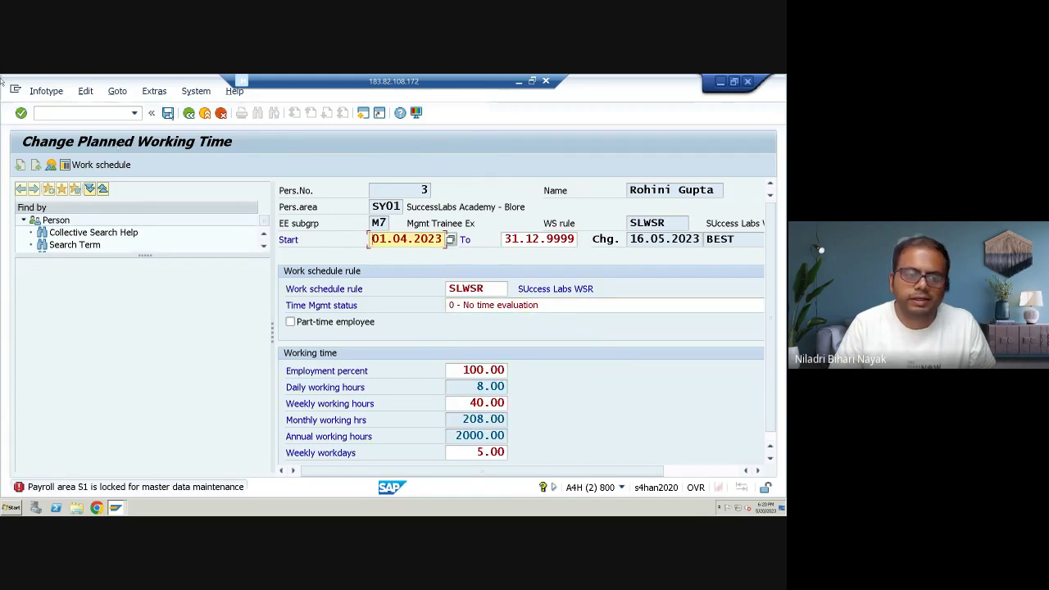
- Switch to the Absence: Input Checks table window
left_click(125, 508)
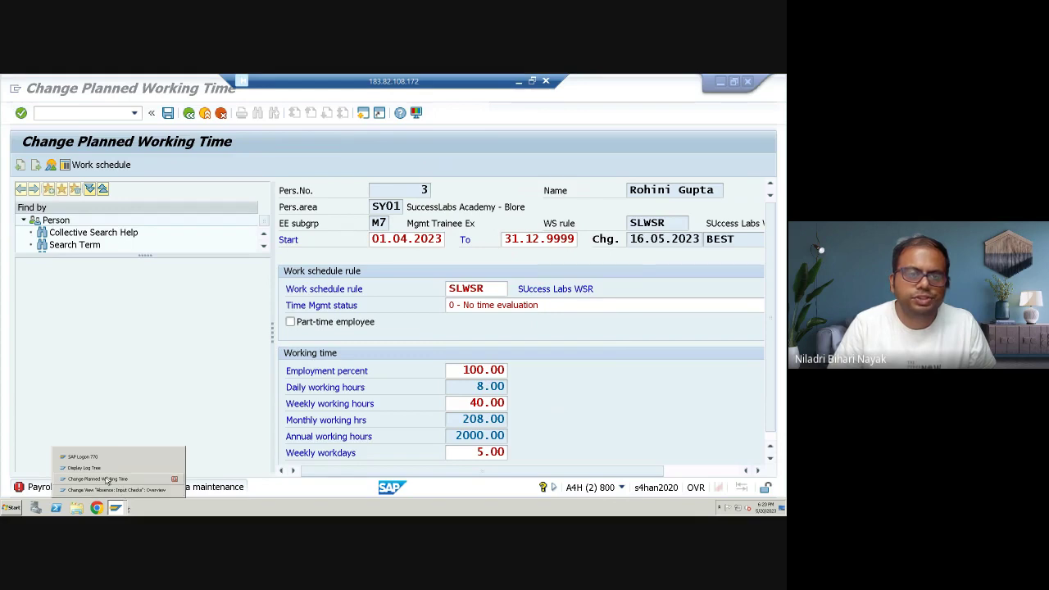
left_click(107, 481)
left_click(122, 508)
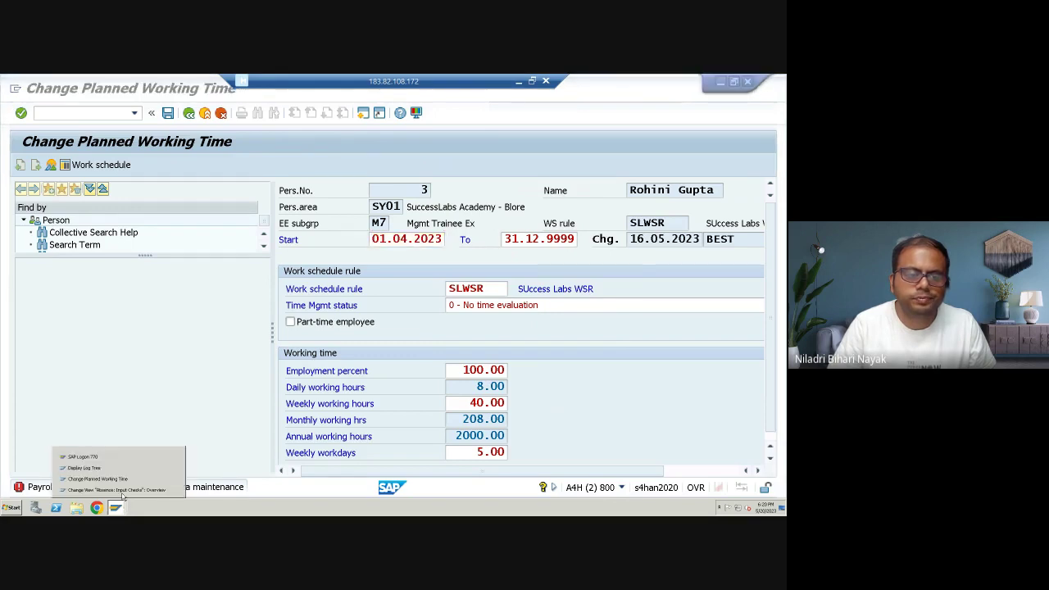
left_click(122, 490)
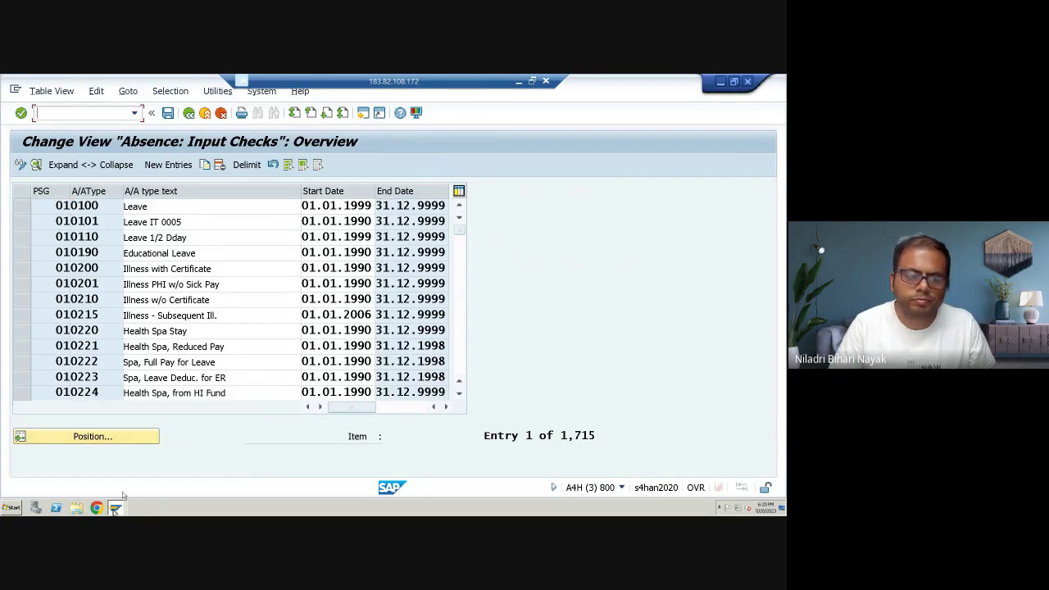
- Recheck the time management status choices on the working time record, then return to Absence: Input Checks
left_click(120, 479)
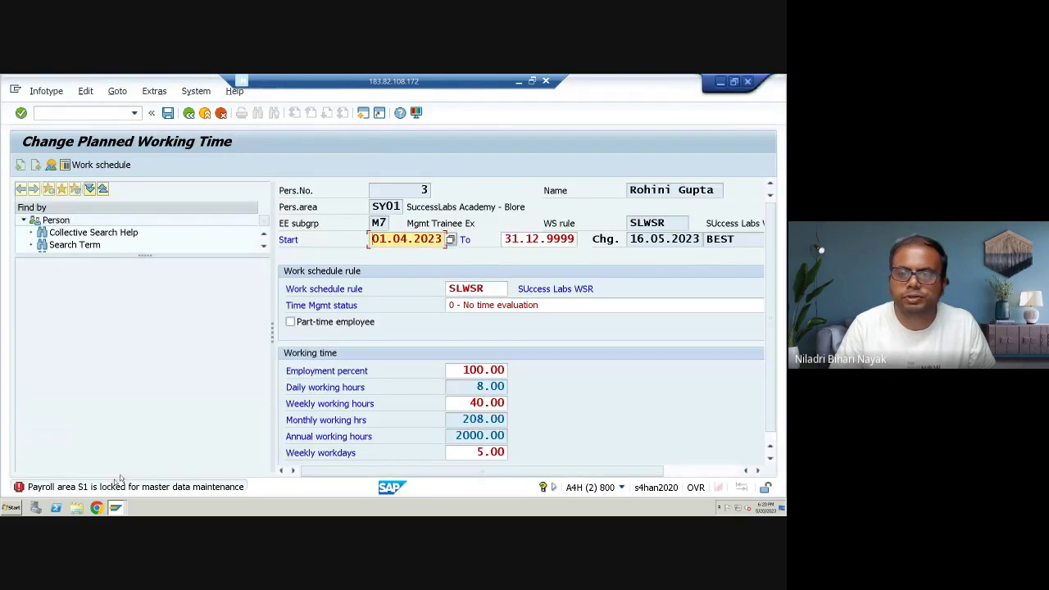
left_click(537, 305)
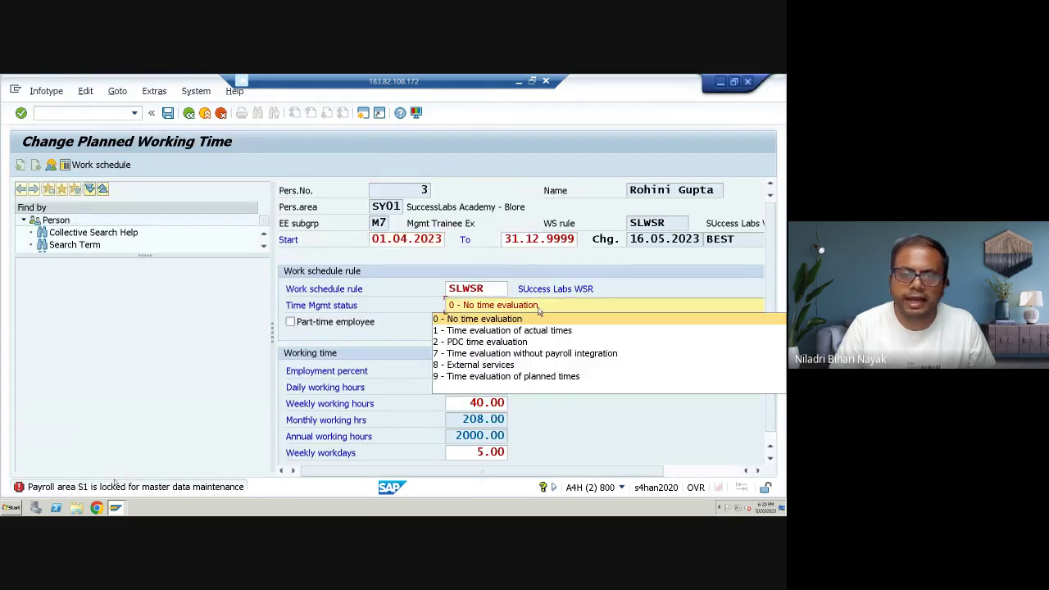
left_click(222, 365)
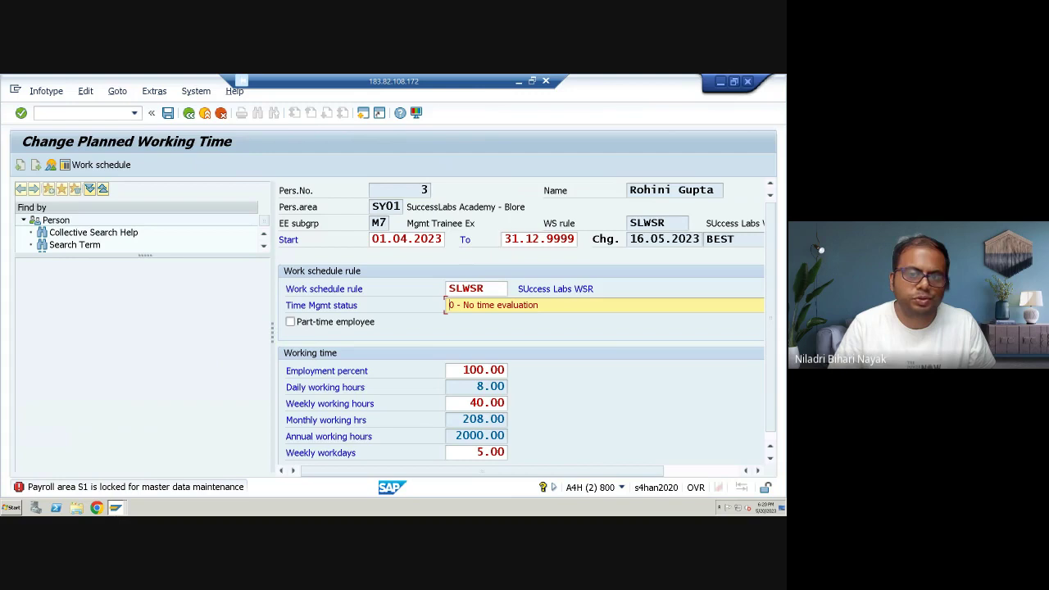
left_click(121, 508)
mouse_move(116, 489)
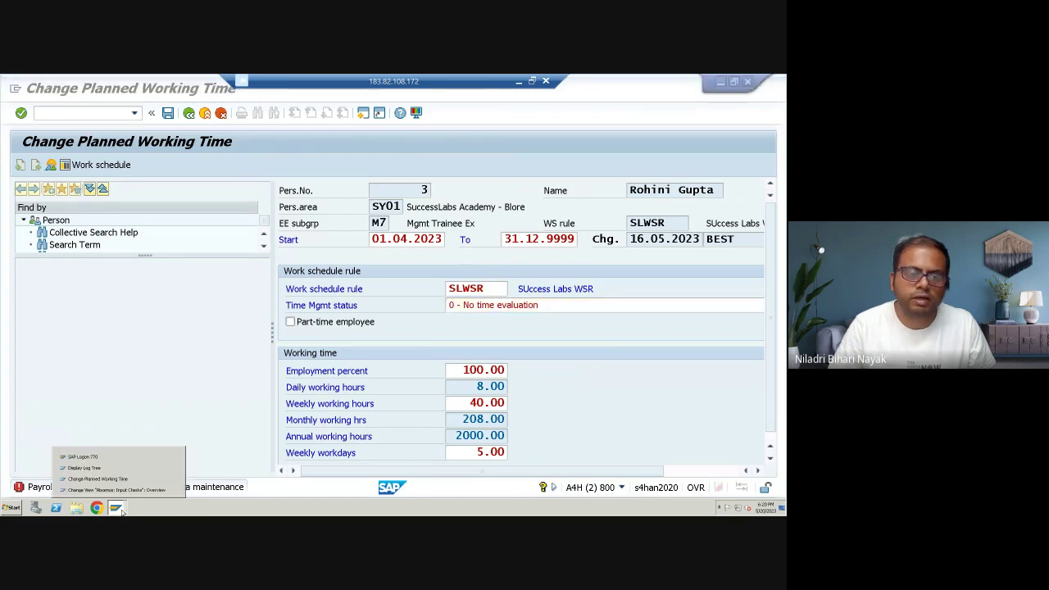
left_click(126, 490)
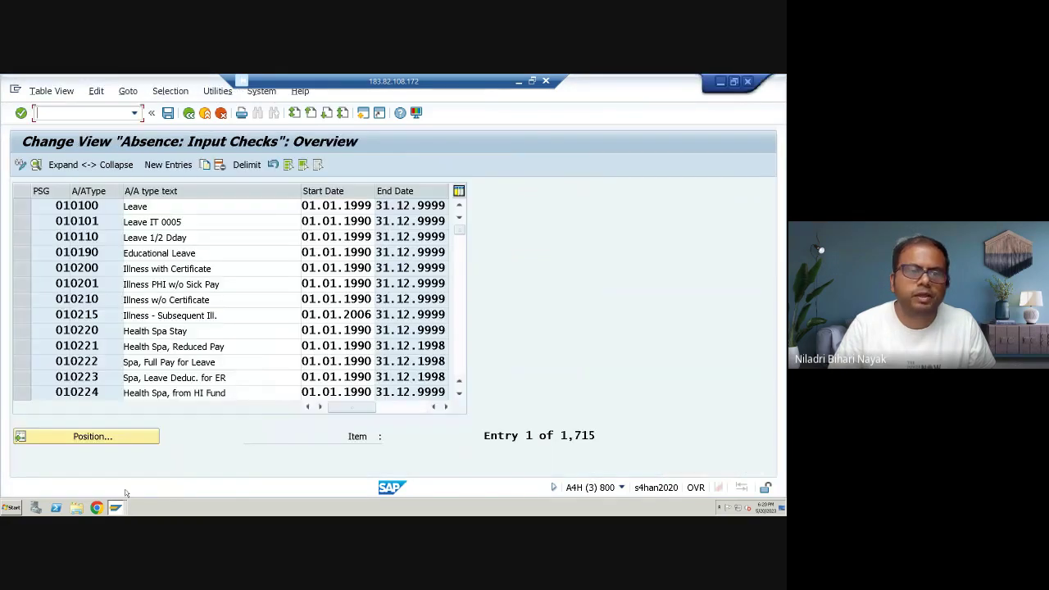
- Release payroll area S1 for correction in PA03 and save its control record
type("/")
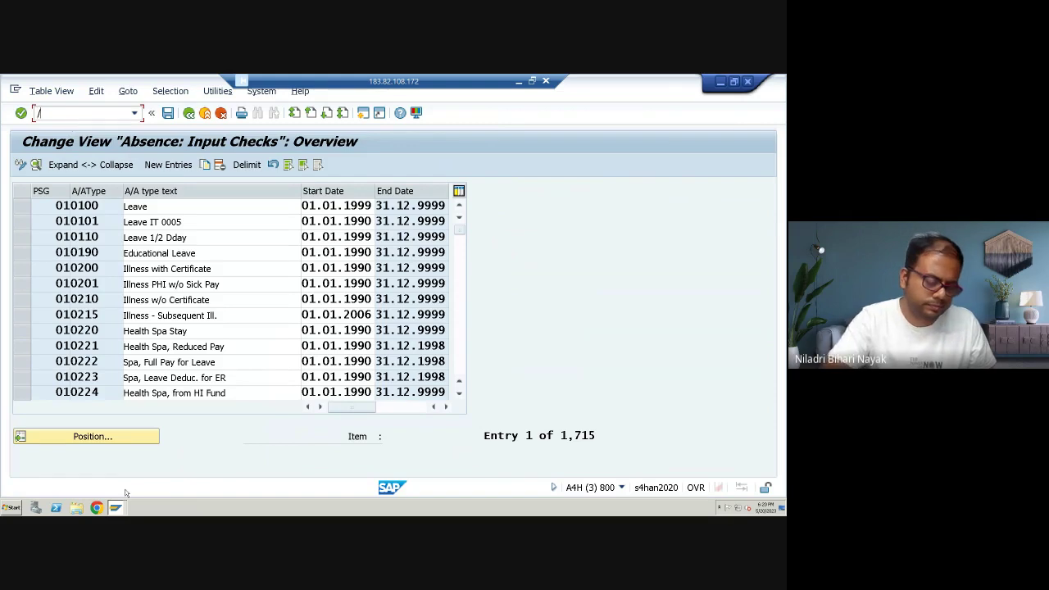
type("npa03")
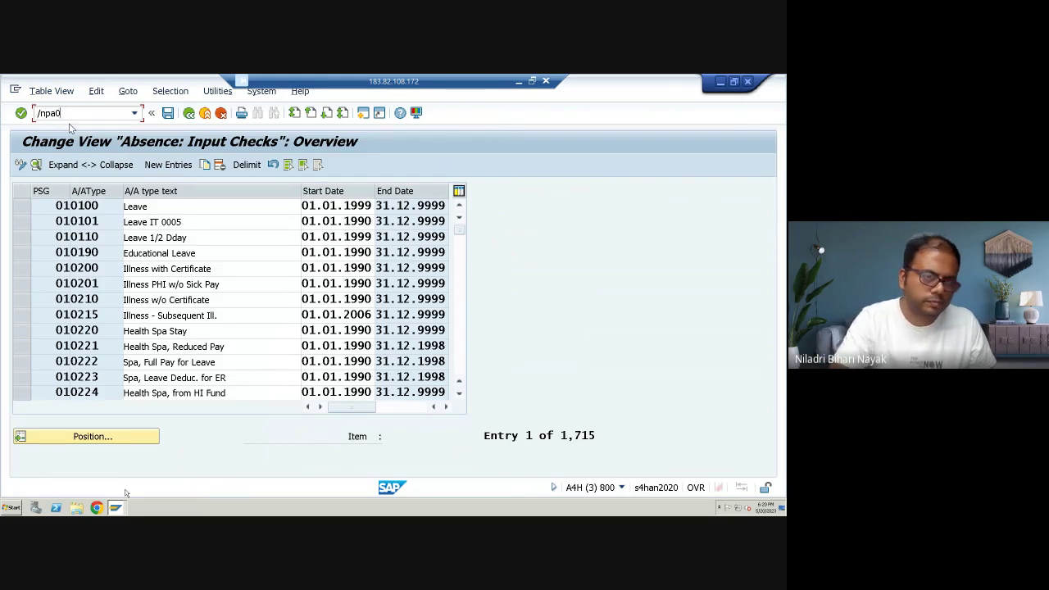
key("Return")
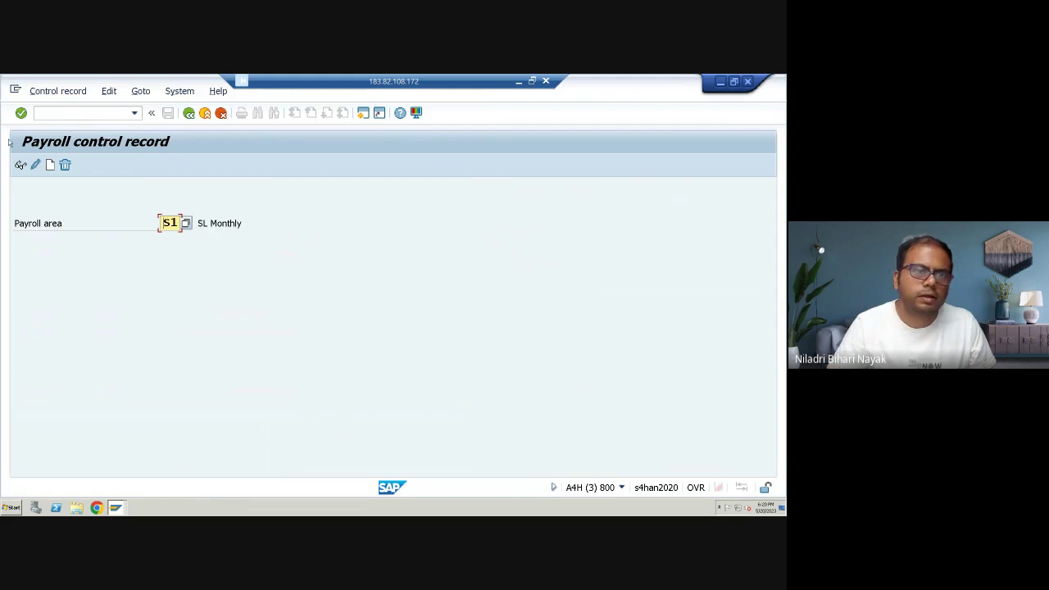
key("F7")
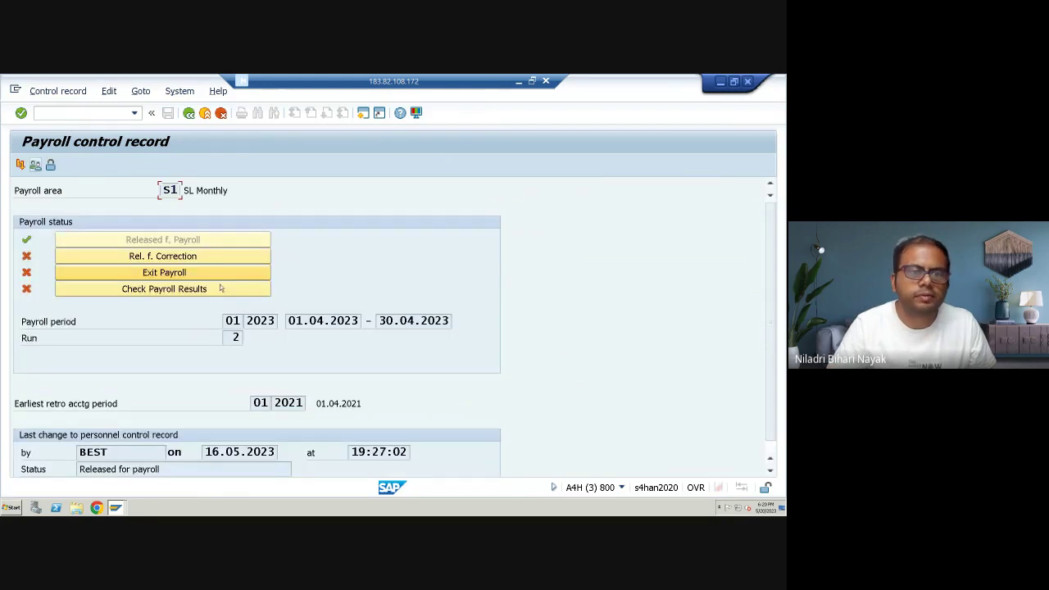
left_click(194, 258)
left_click(194, 261)
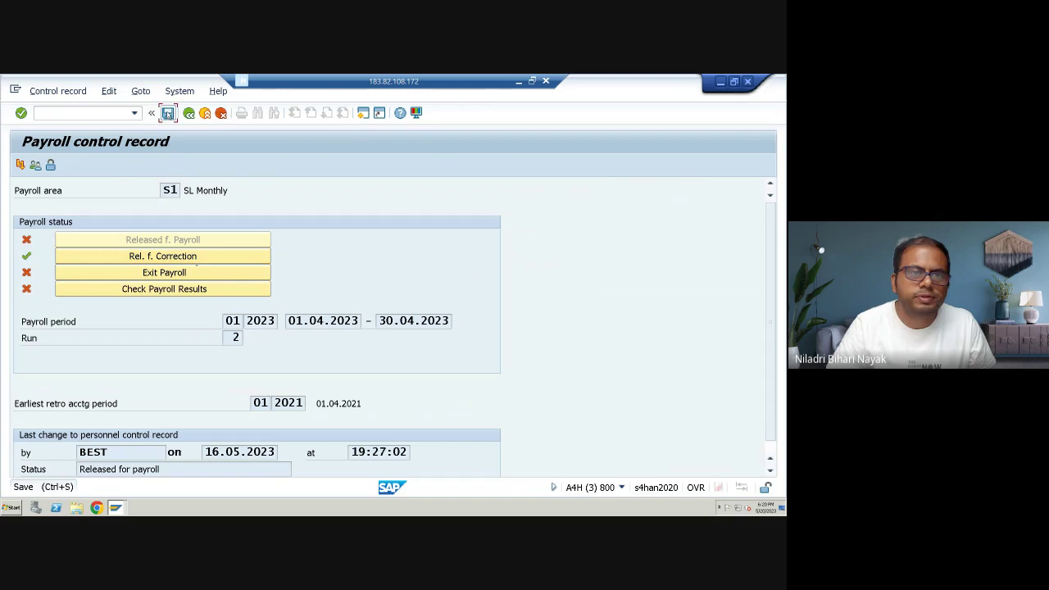
left_click(167, 113)
mouse_move(115, 508)
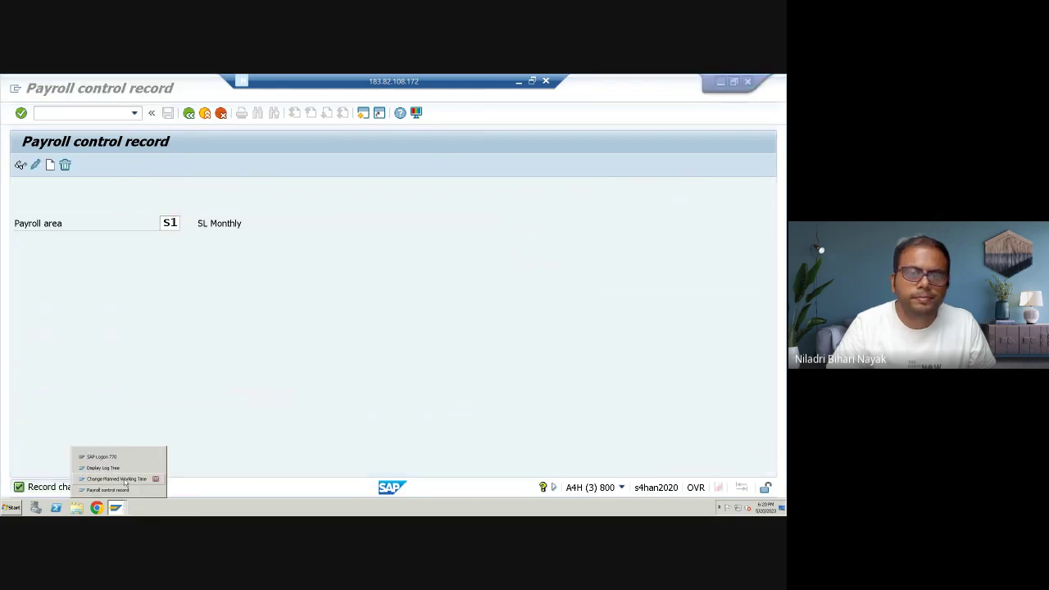
left_click(114, 478)
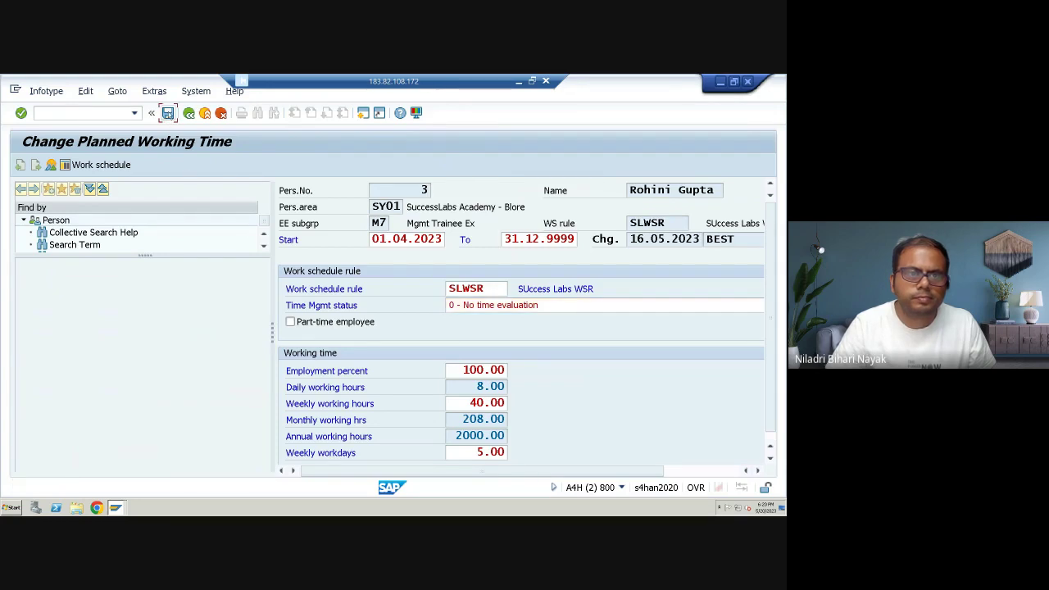
- Save the changed planned working time and return to the employee's HR master data
left_click(168, 112)
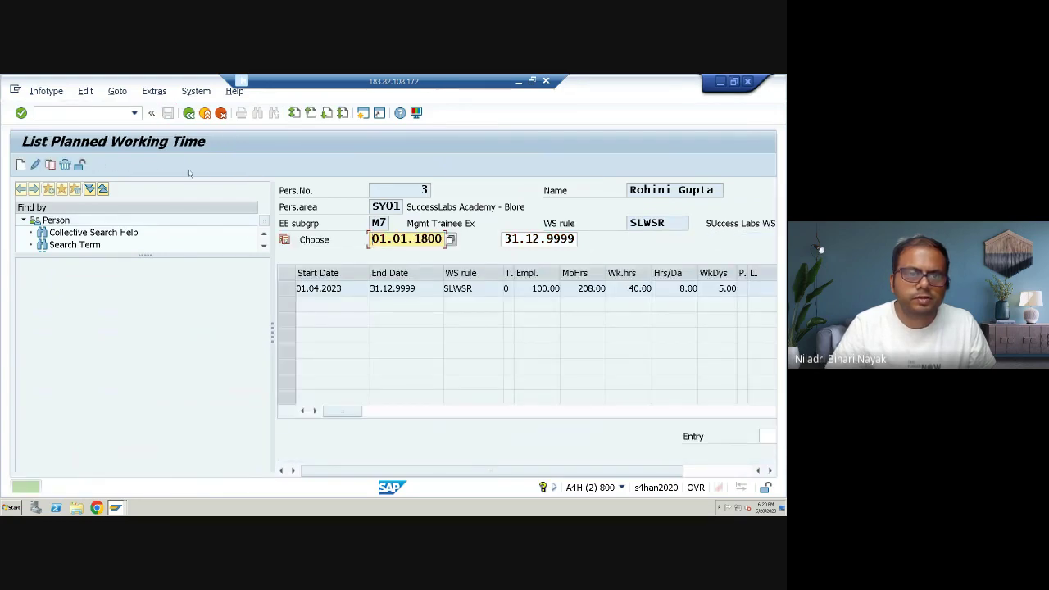
key("Return")
left_click(189, 113)
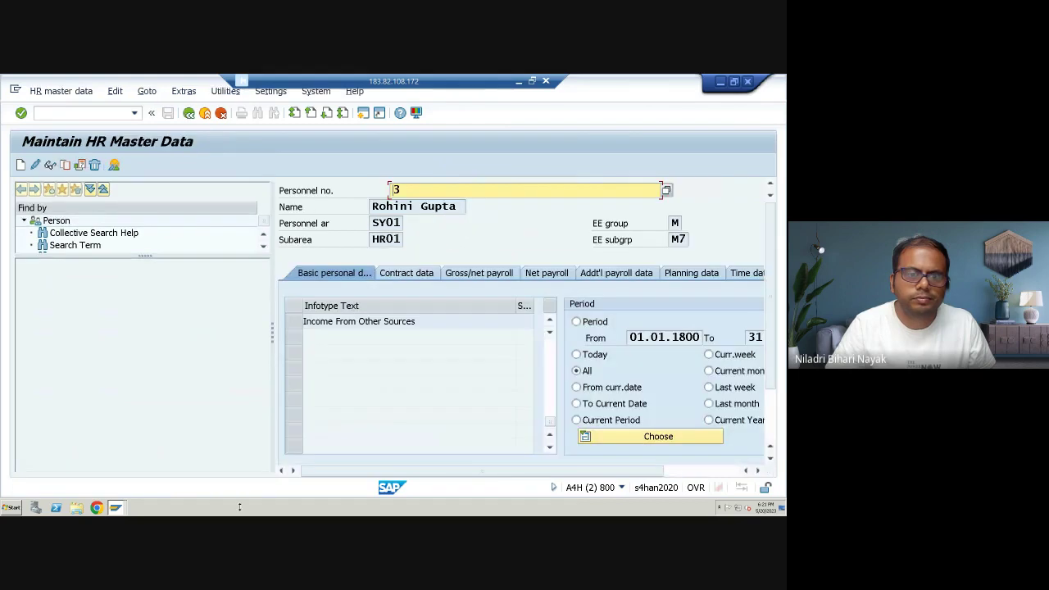
- Leave the old payroll log and rerun the India payroll for employee 3
left_click(117, 508)
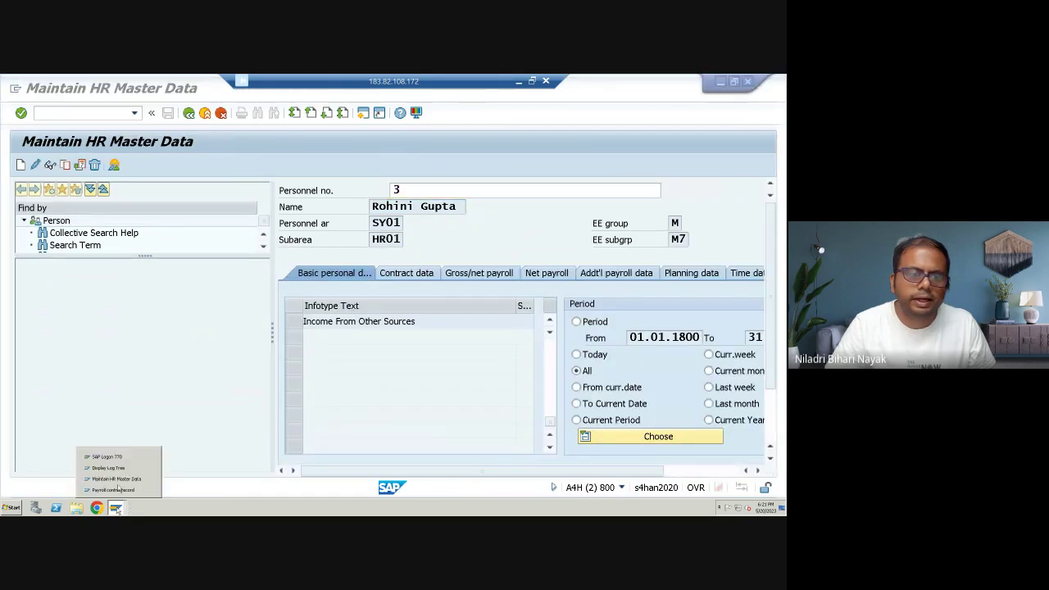
left_click(119, 468)
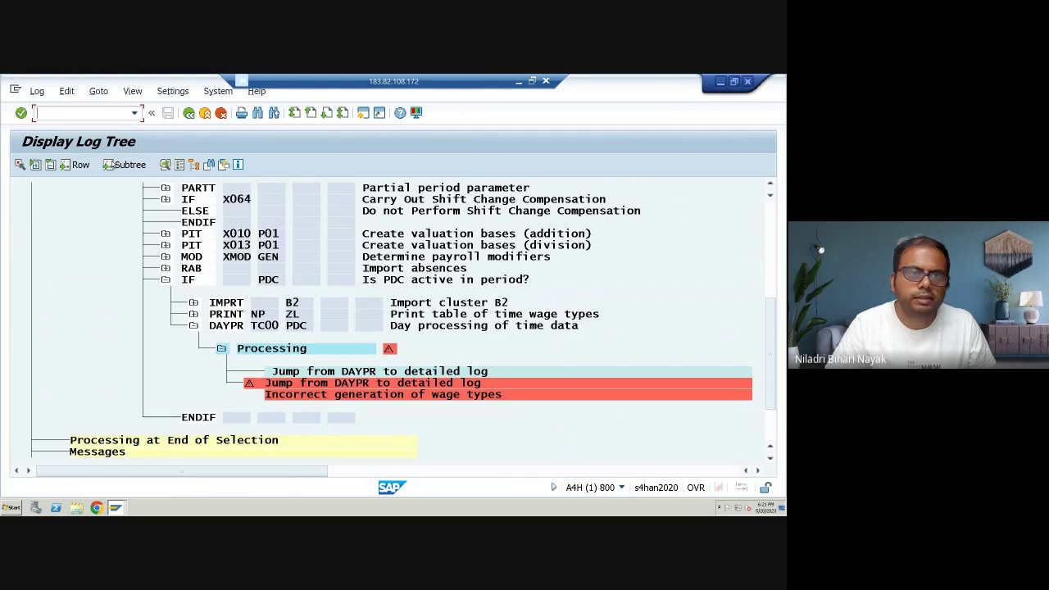
left_click(189, 113)
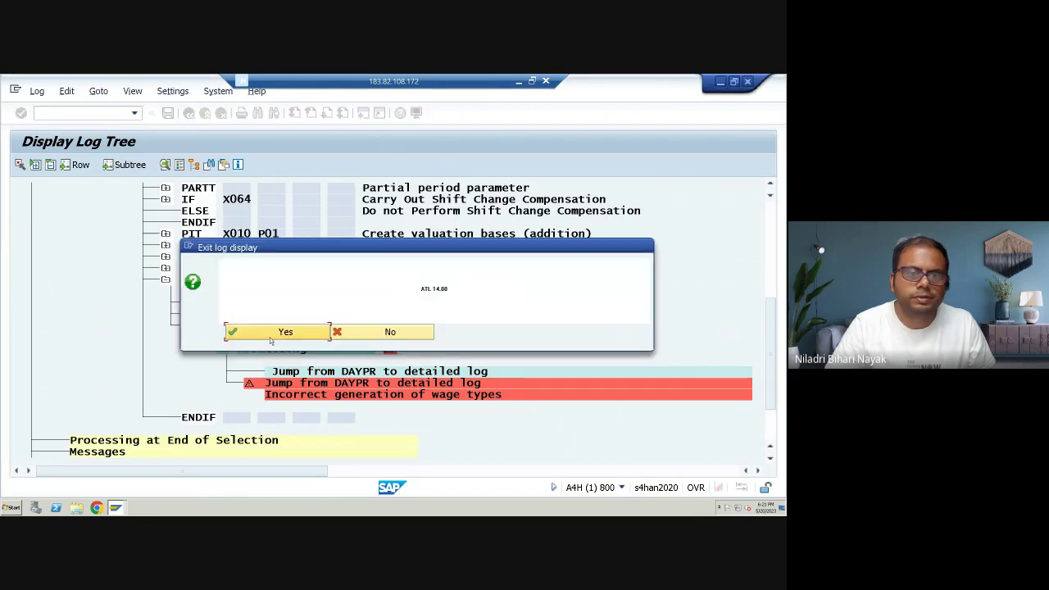
left_click(270, 332)
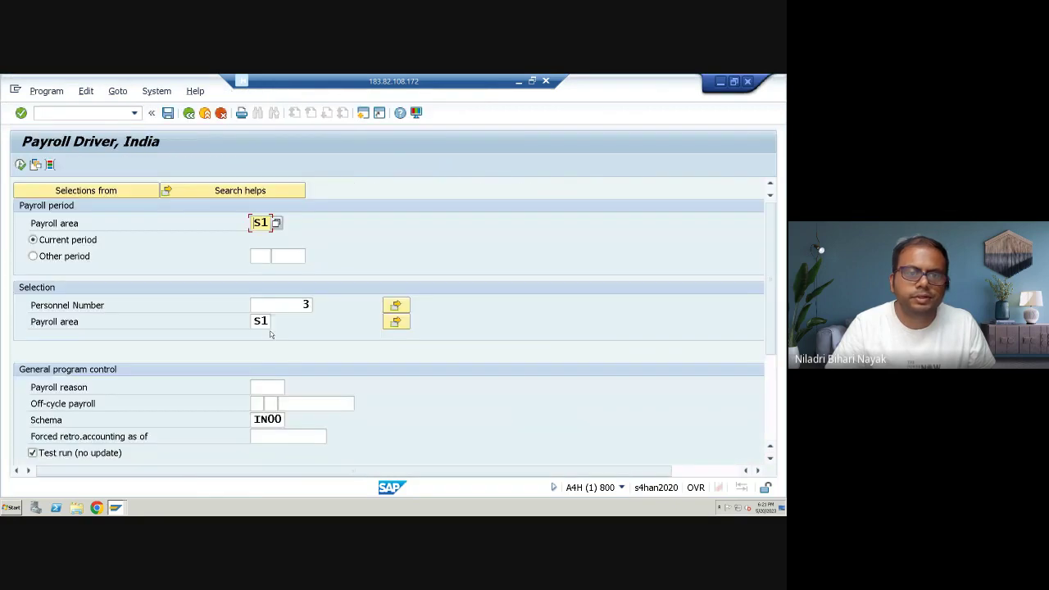
left_click(26, 167)
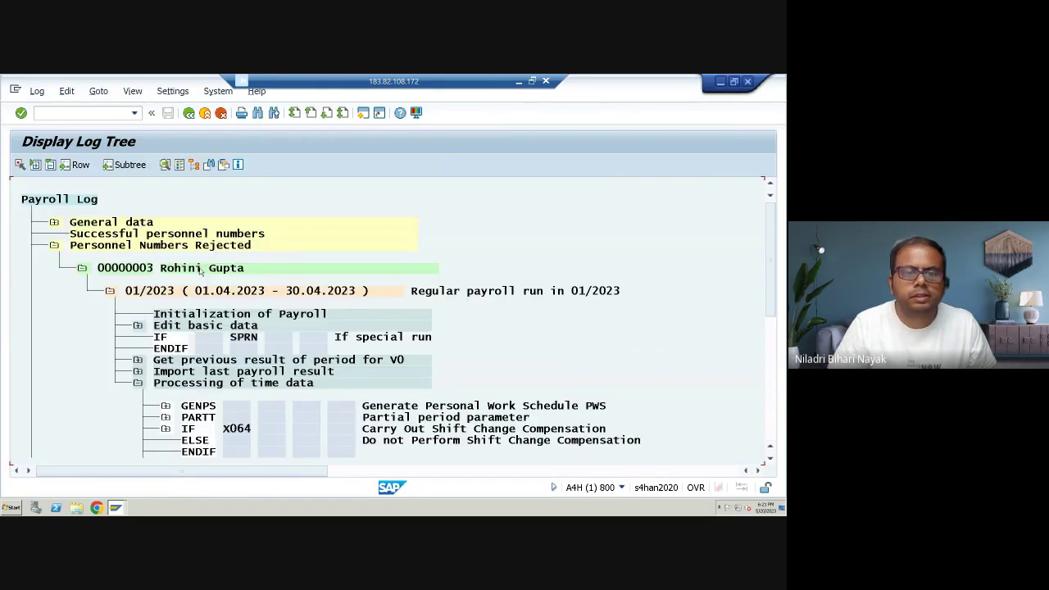
- Scroll the new log down to the DAYPR 'Incorrect generation of wage types' error
scroll(253, 354, "down", 2)
scroll(324, 343, "down", 3)
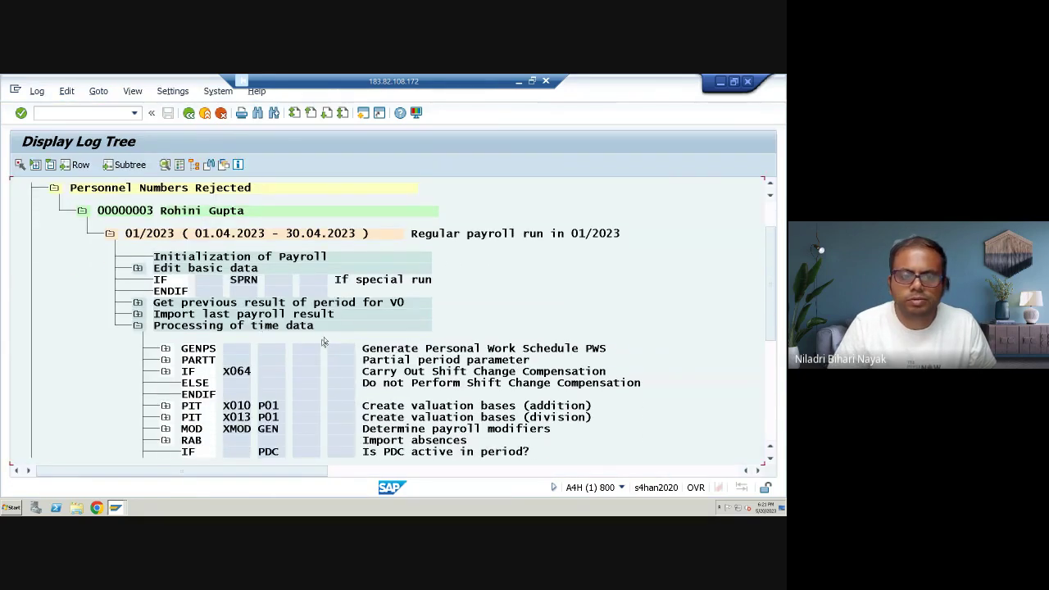
scroll(324, 343, "down", 4)
scroll(325, 341, "down", 2)
scroll(325, 340, "down", 2)
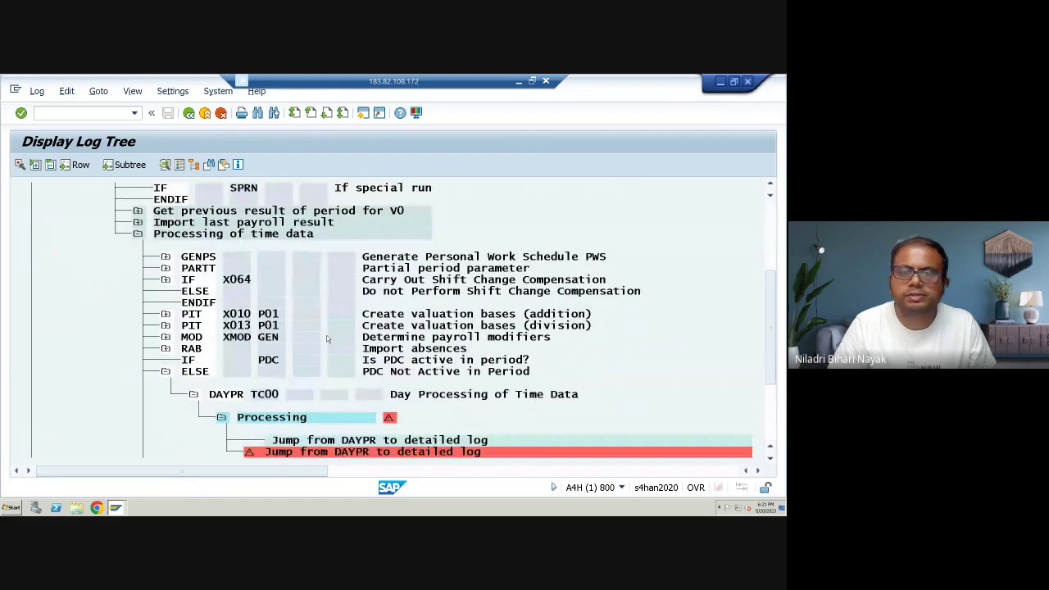
scroll(326, 338, "down", 3)
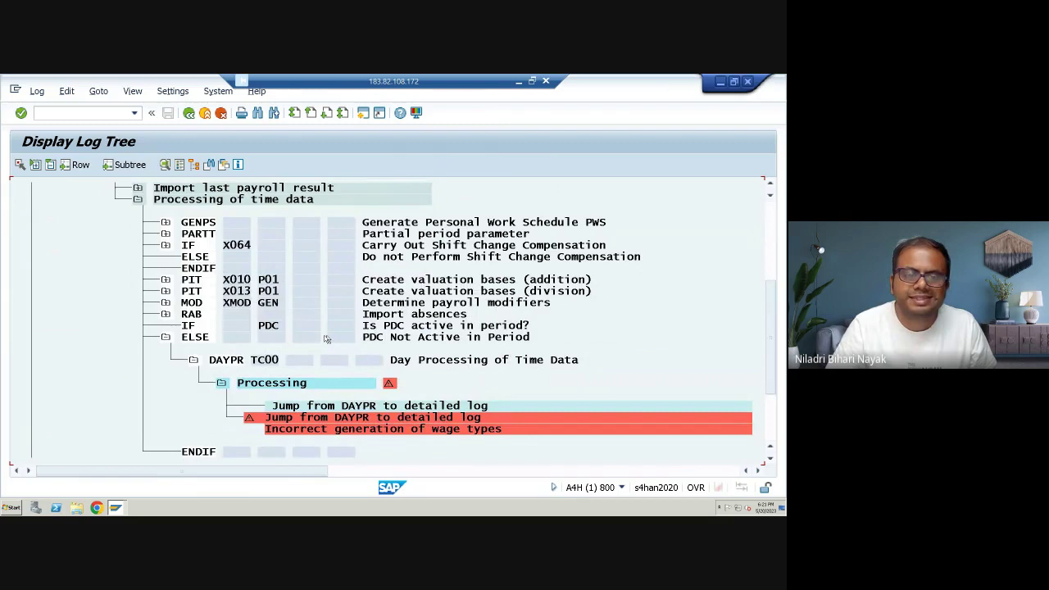
scroll(326, 338, "down", 1)
scroll(326, 338, "down", 1)
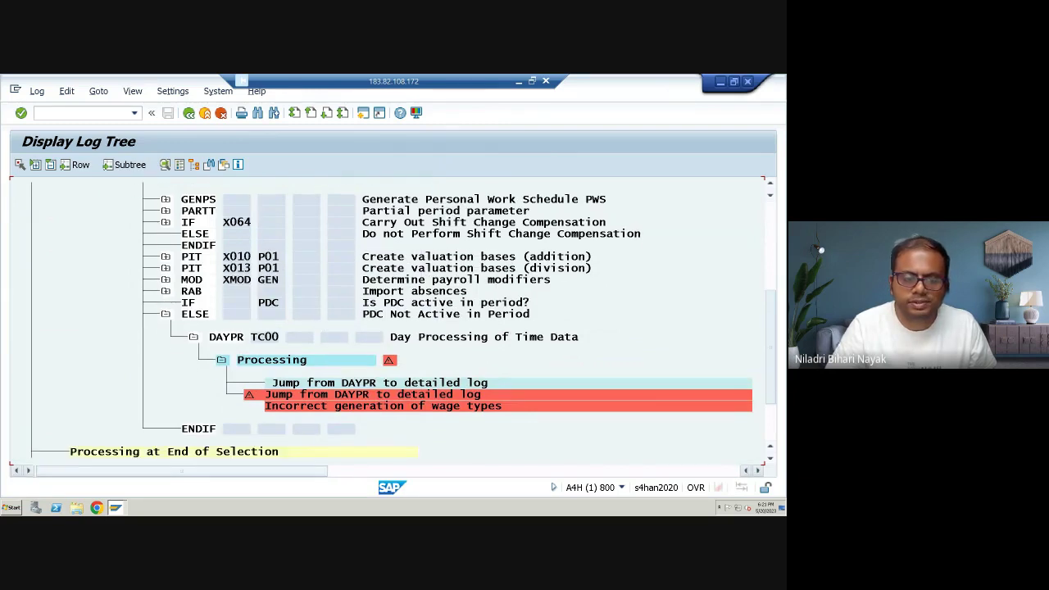
left_click(121, 508)
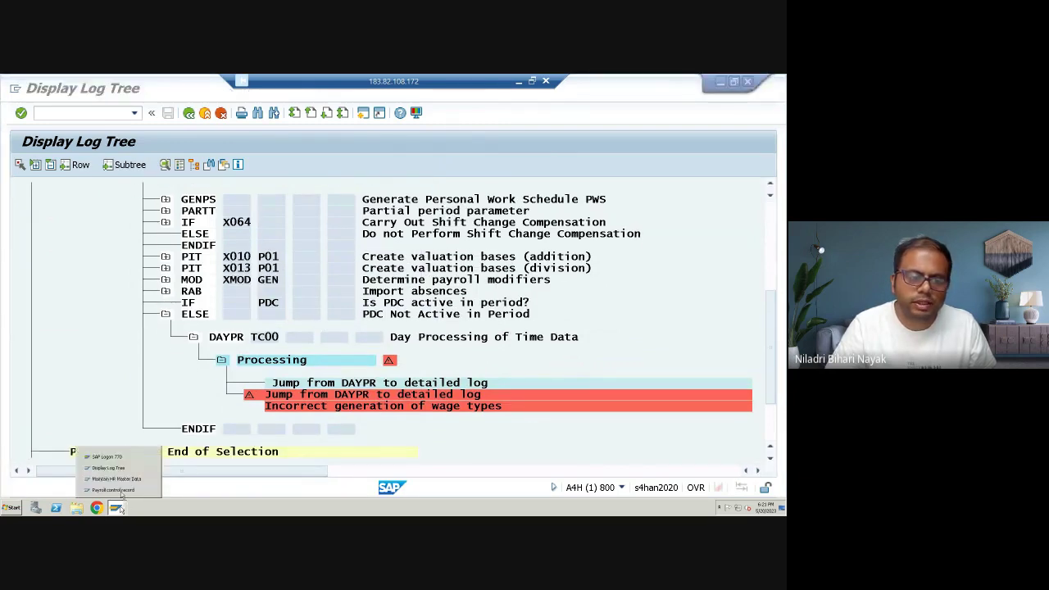
- Set employee 3's time management status to 9 - Time evaluation of planned times and save
left_click(117, 479)
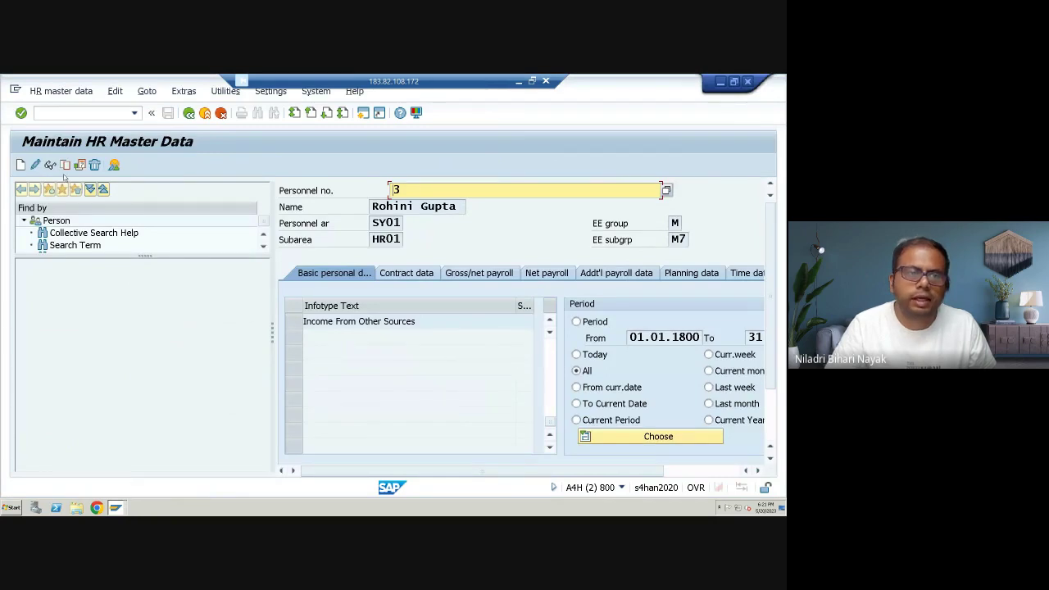
left_click(34, 166)
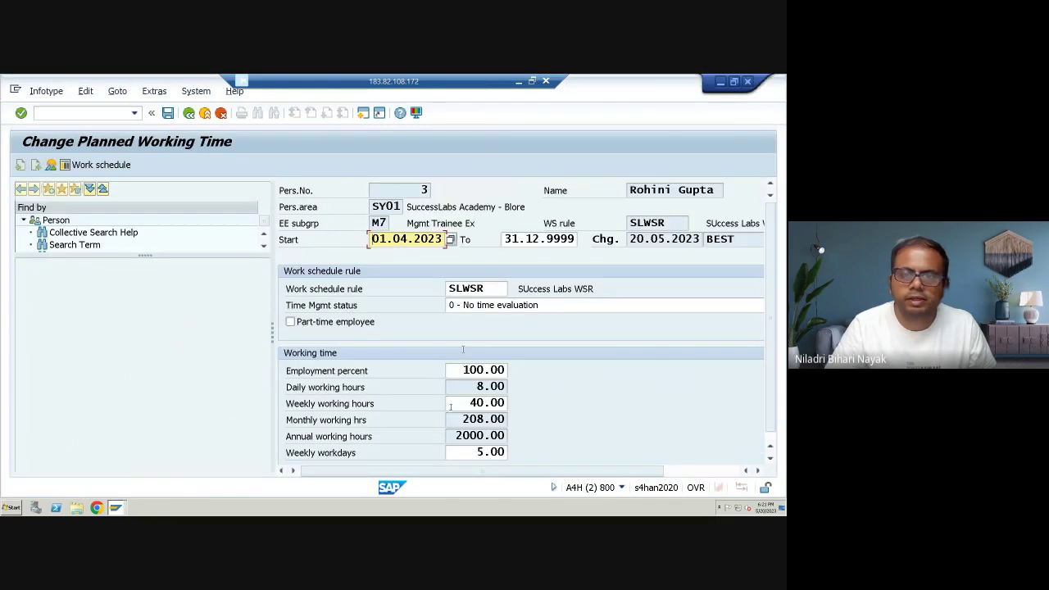
left_click(522, 307)
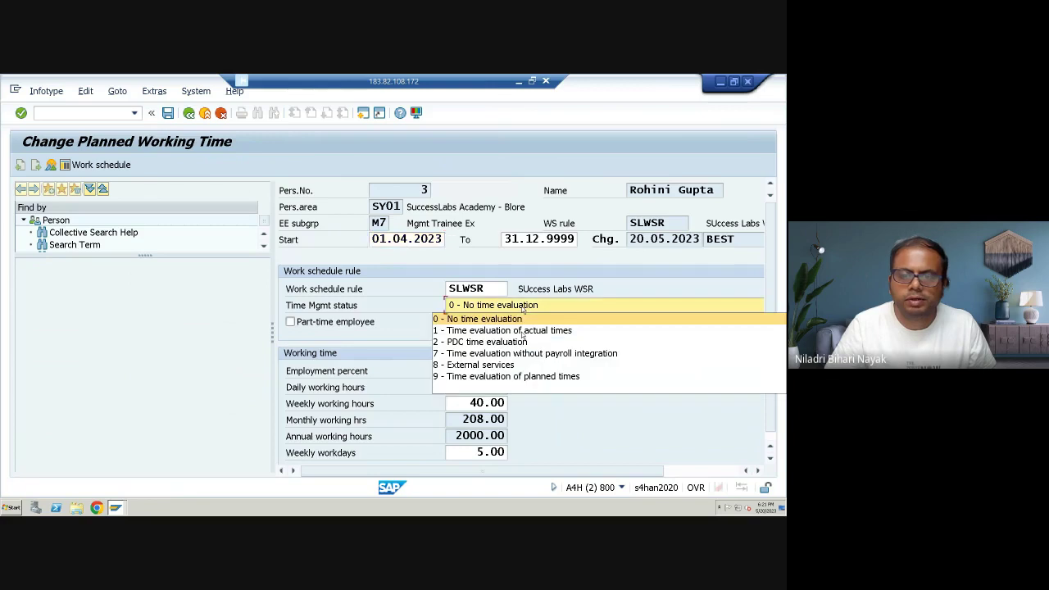
left_click(520, 377)
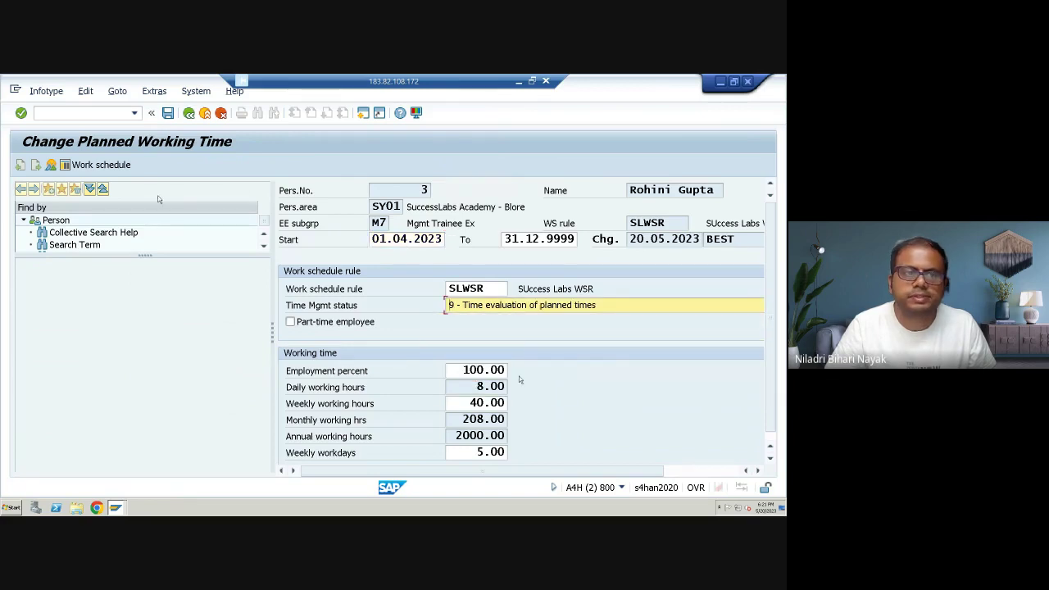
left_click(168, 114)
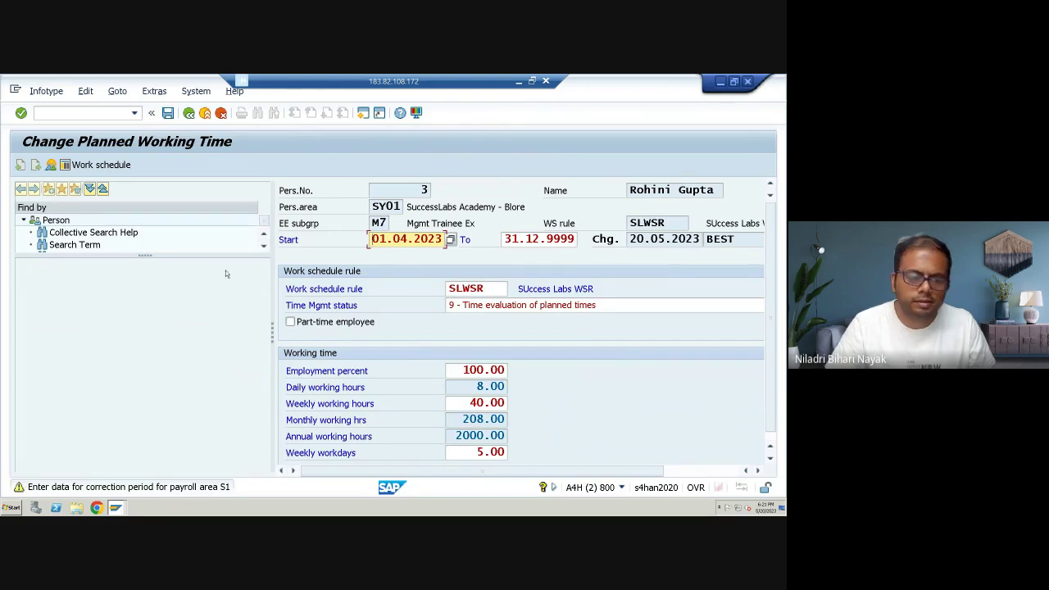
key("Return")
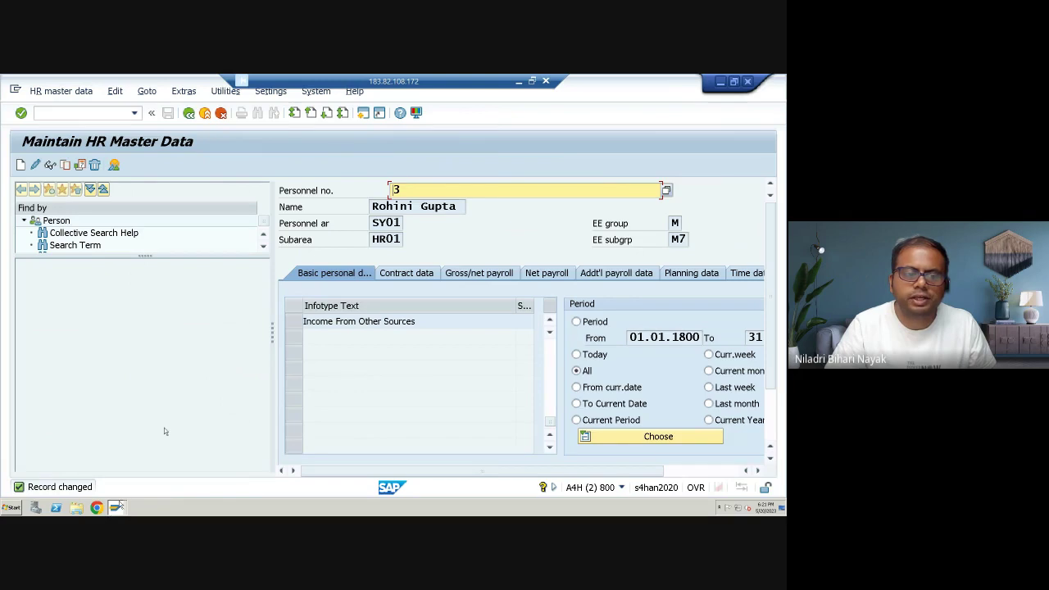
- Release payroll area S1 for payroll in period 01 2023, earliest retro period 01 2021
left_click(116, 507)
left_click(123, 490)
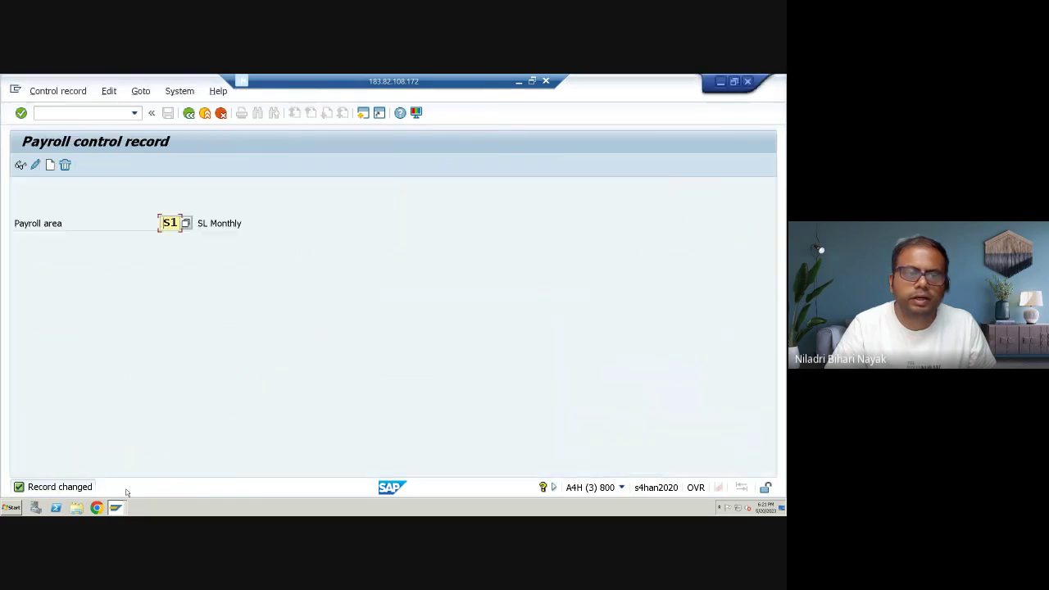
left_click(22, 164)
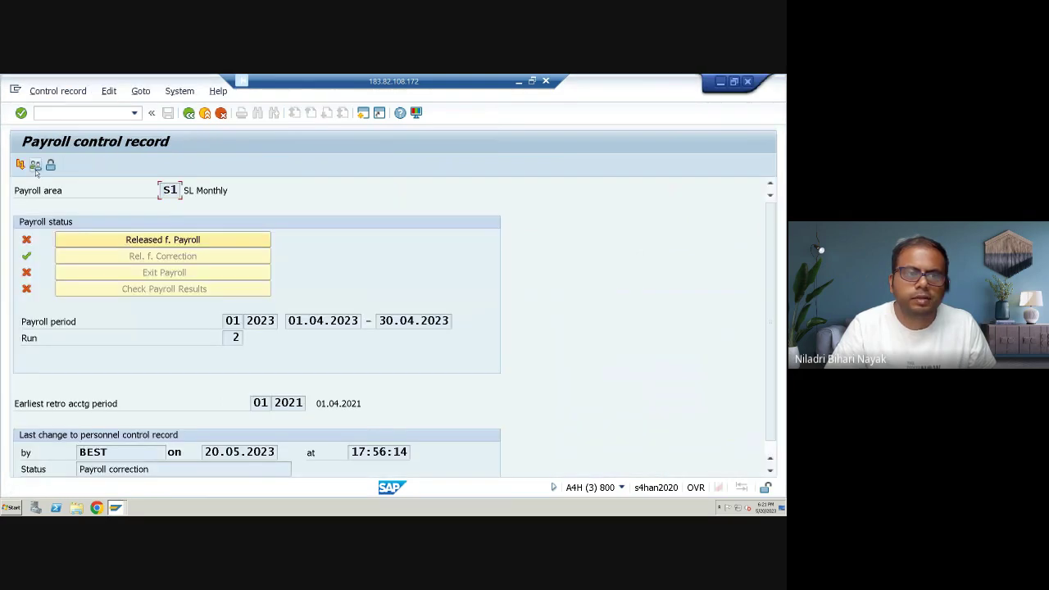
left_click(161, 239)
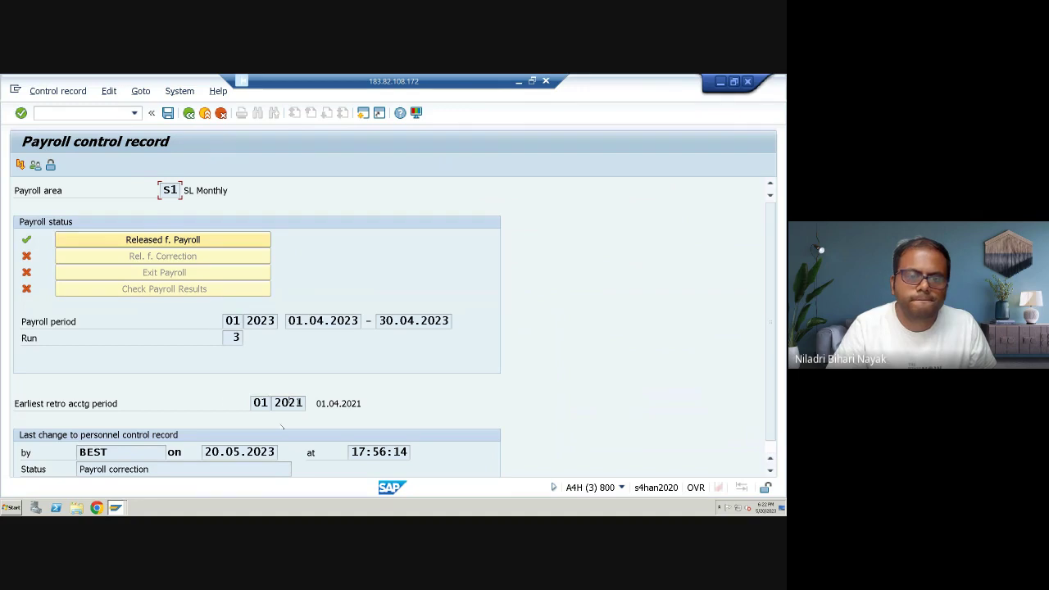
left_click(299, 403)
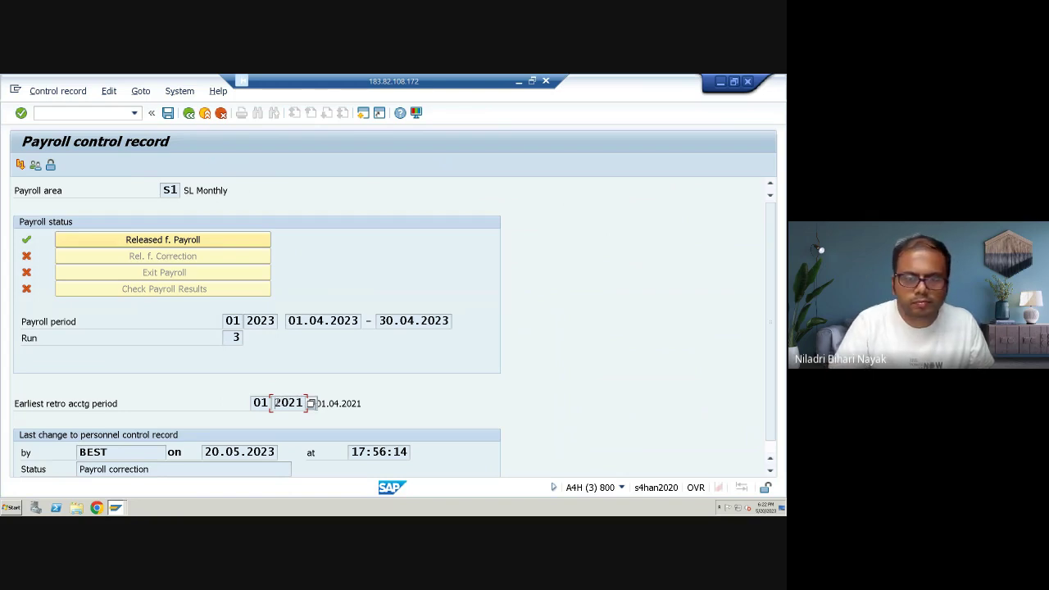
- Set the earliest retro accounting period to 01 2023 and save the S1 payroll control record
left_click(311, 405)
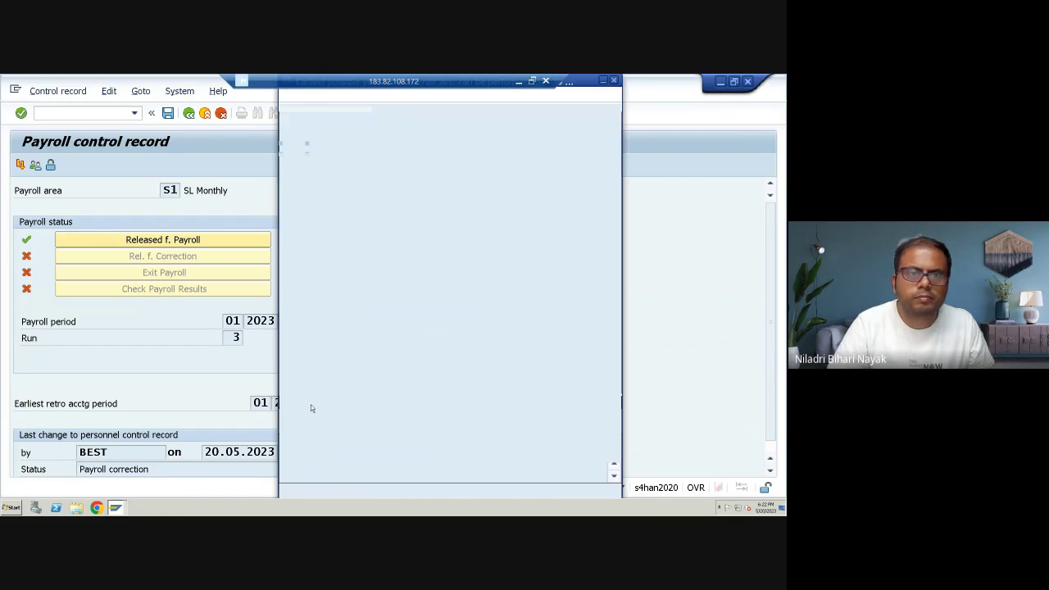
scroll(321, 347, "down", 4)
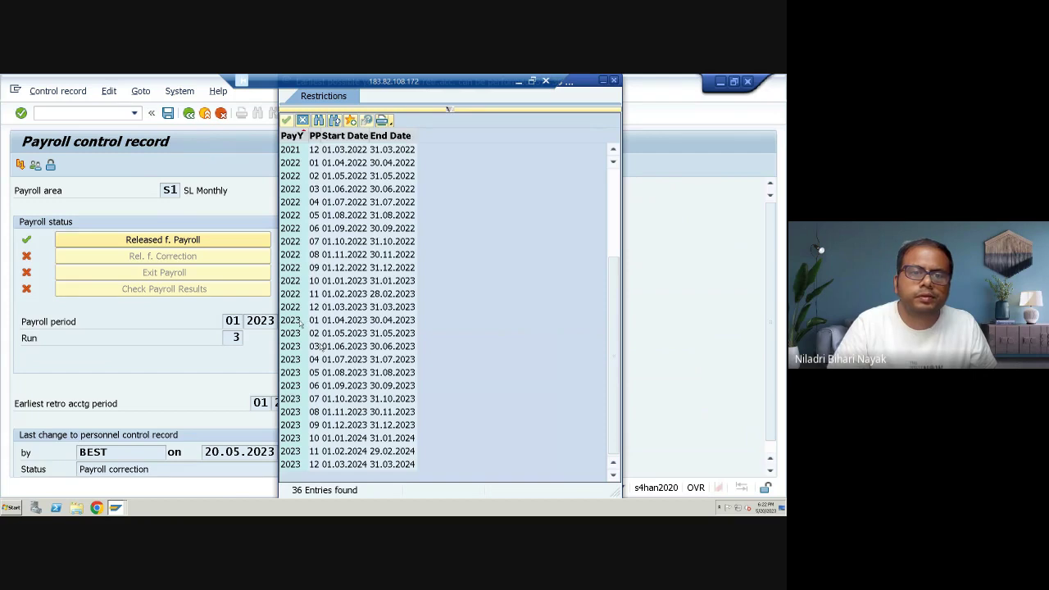
left_click(303, 322)
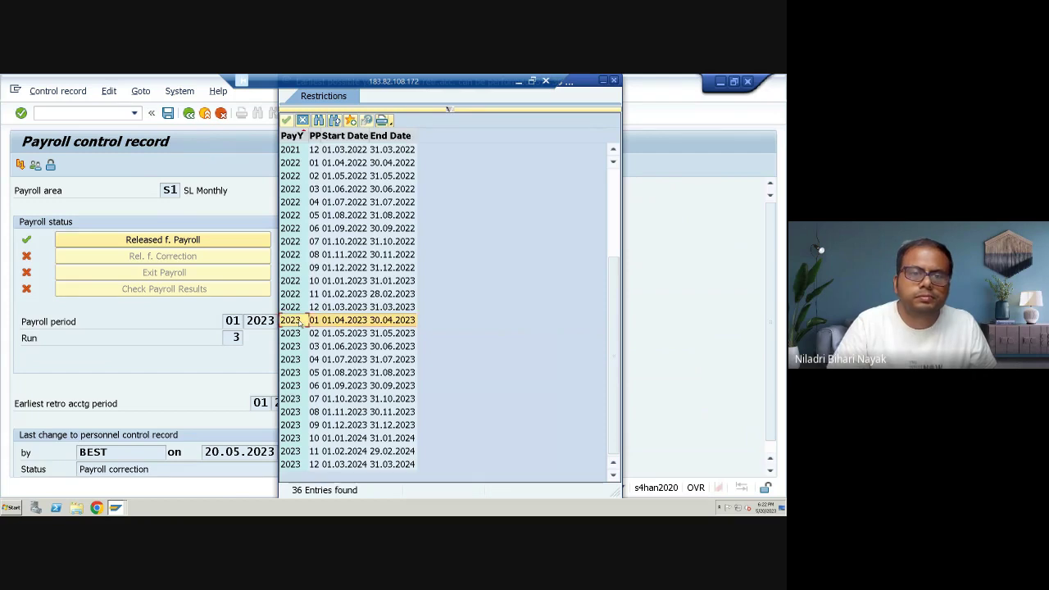
left_click(289, 121)
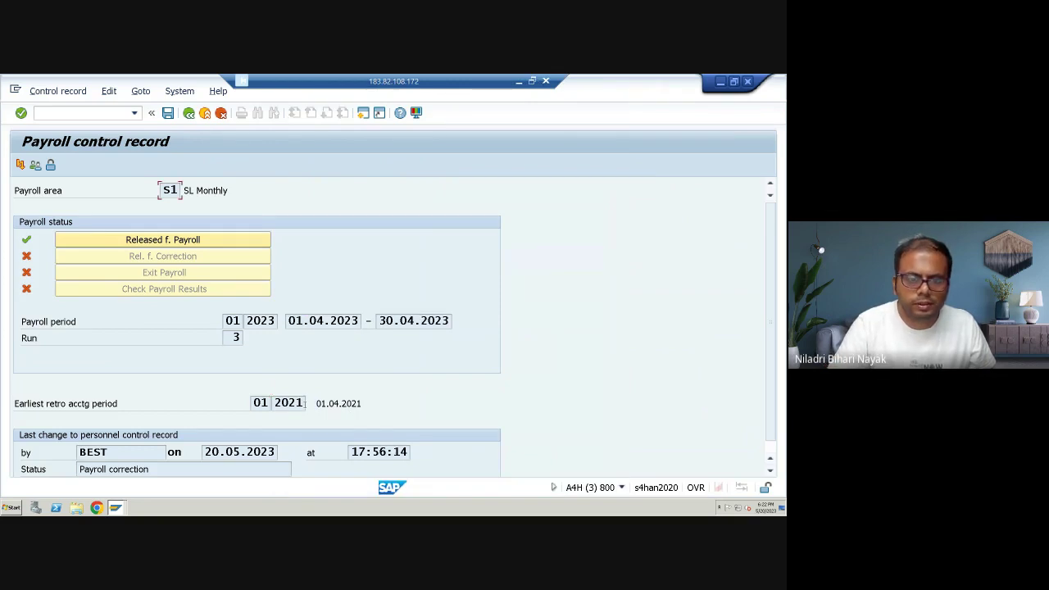
left_click(302, 404)
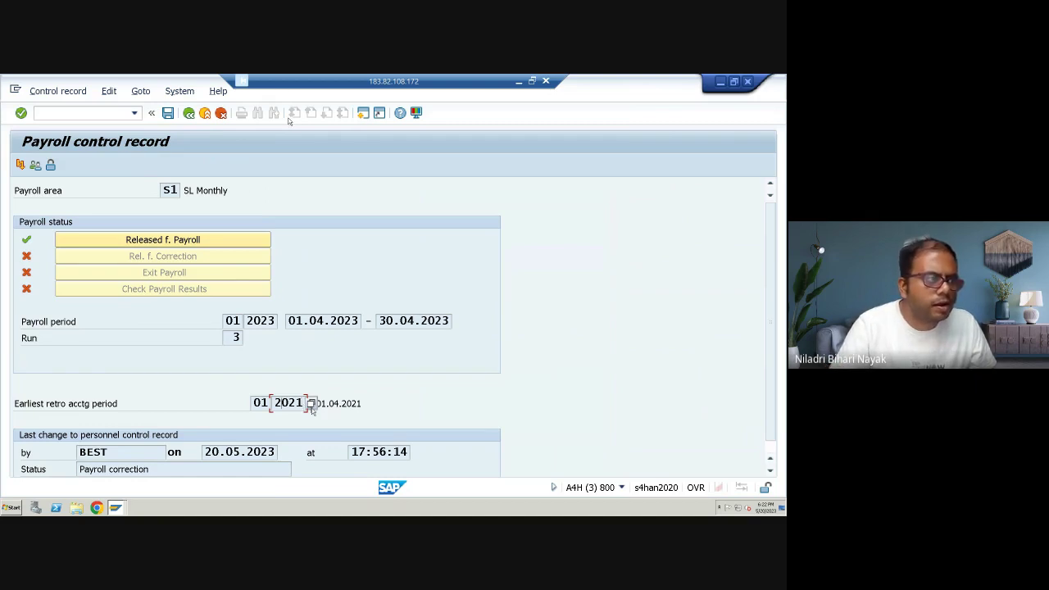
left_click(167, 113)
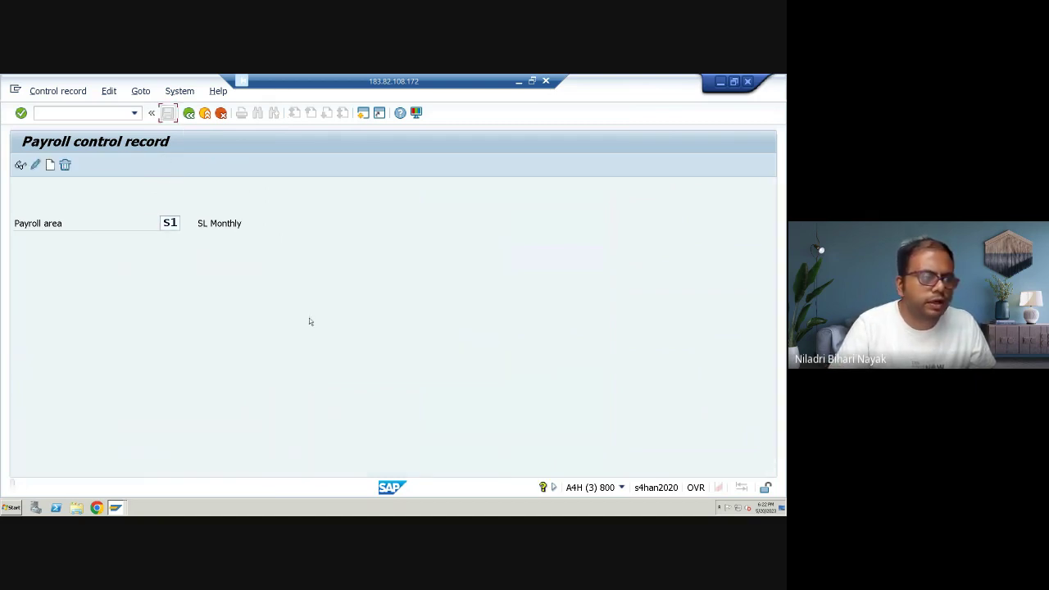
- Switch back to the payroll log tree window and run /ospro to open Customizing projects
left_click(117, 508)
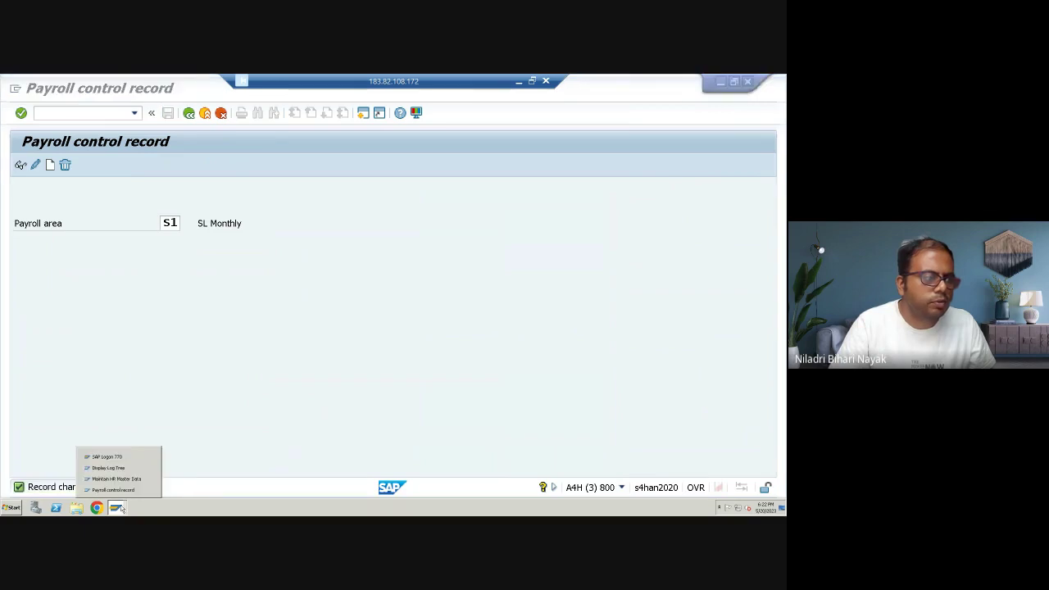
left_click(119, 468)
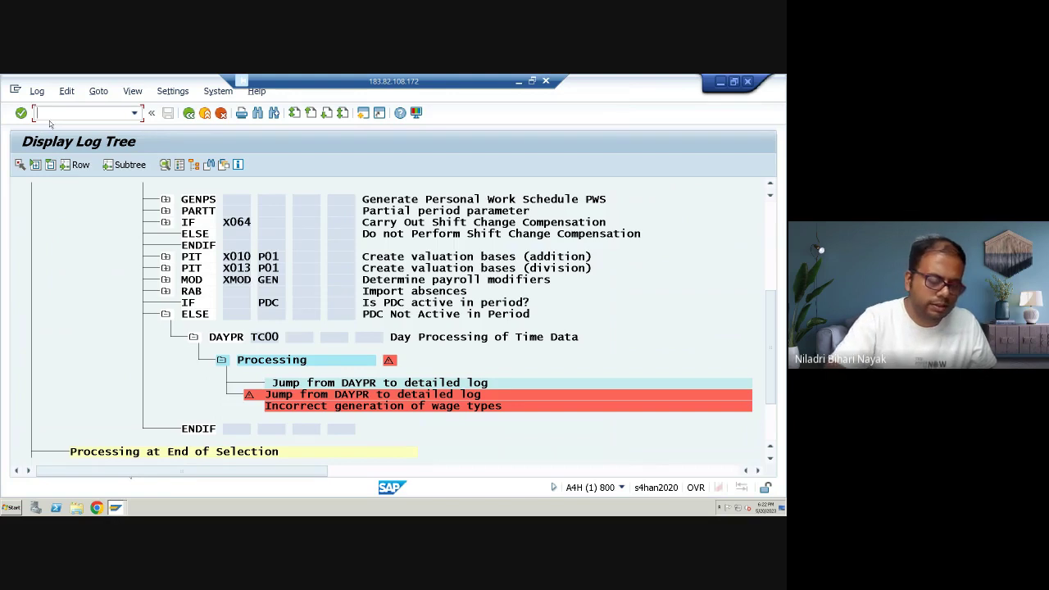
type("/osp")
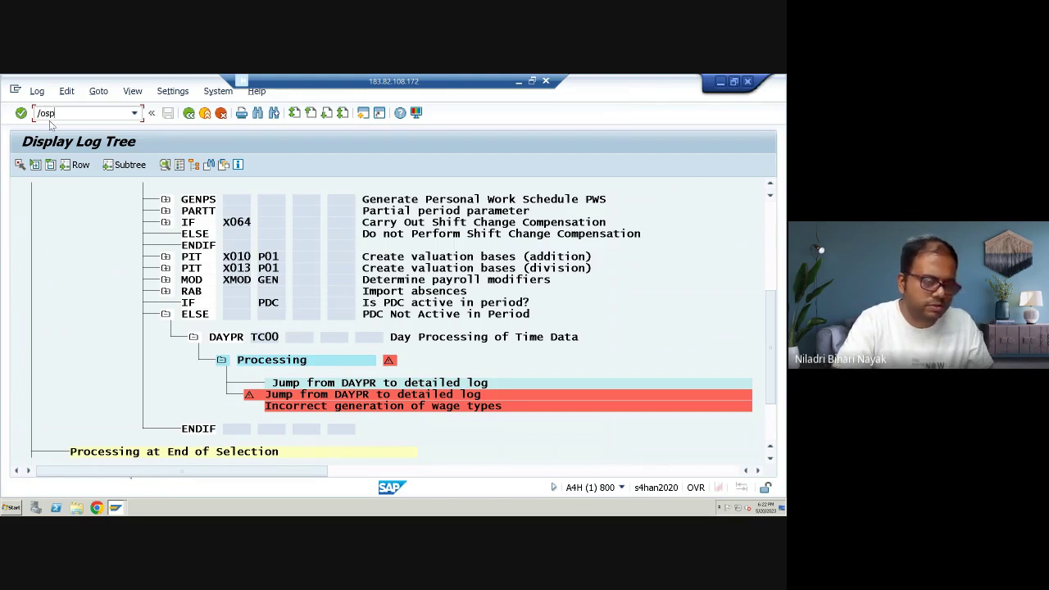
type("ro")
key("Return")
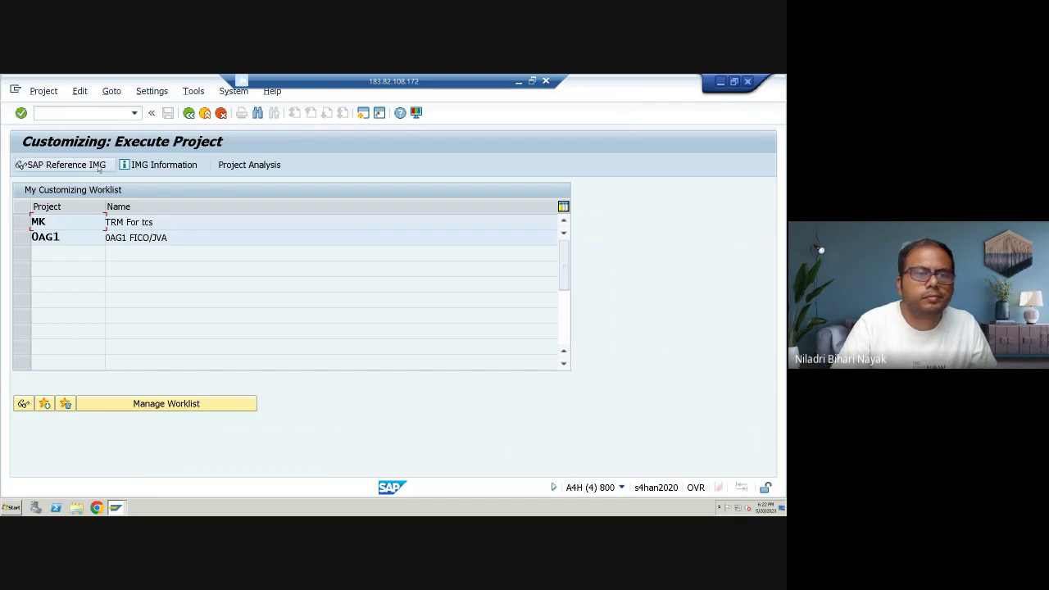
- In the IMG, expand Time Management down to Work Schedules and run Define Public Holiday Classes
left_click(66, 165)
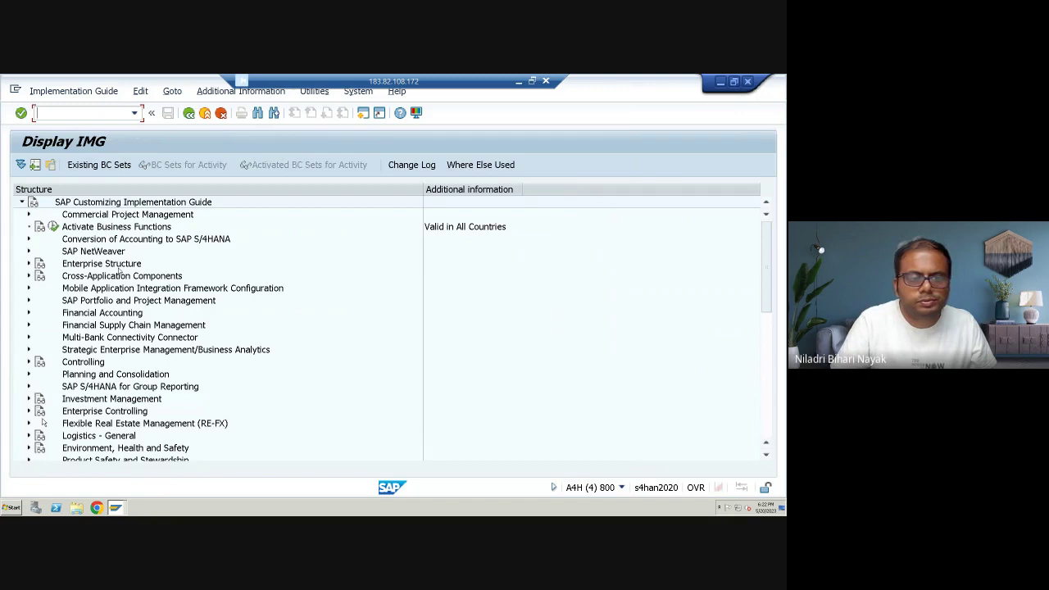
left_click_drag(768, 292, 759, 383)
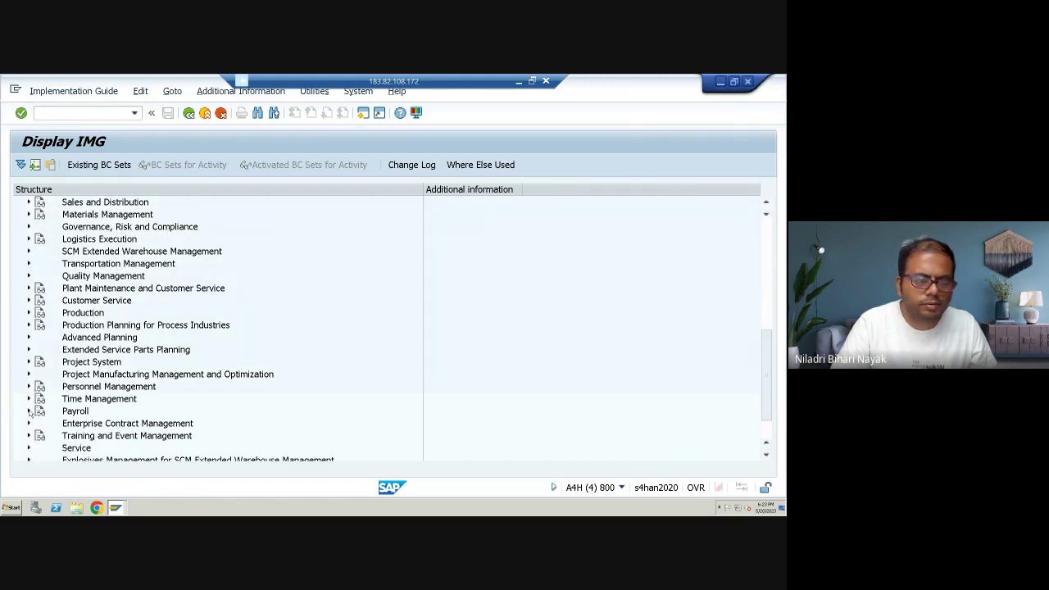
left_click(29, 413)
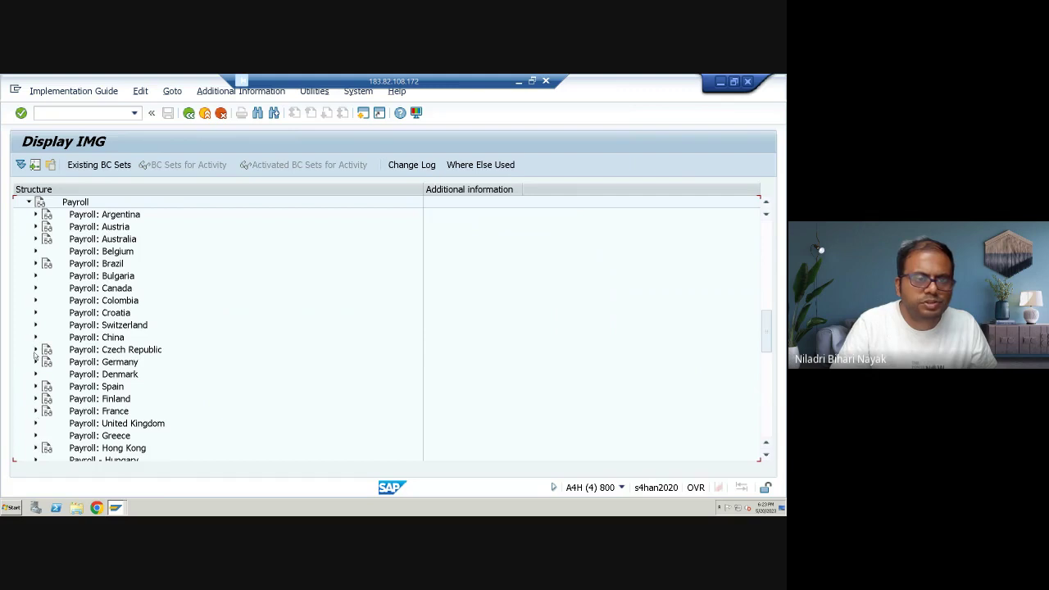
scroll(38, 357, "up", 1)
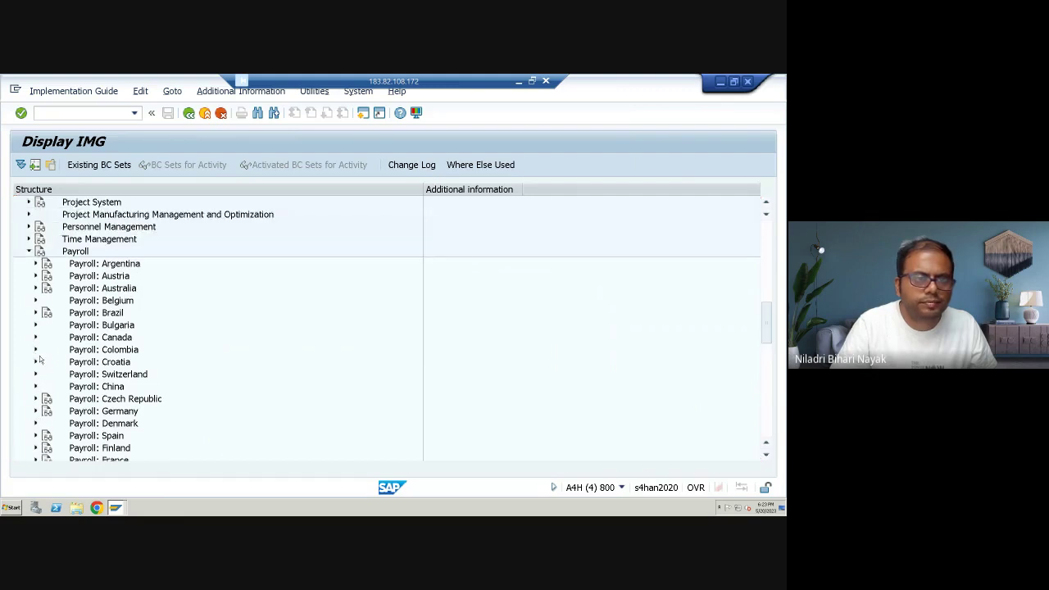
left_click(28, 239)
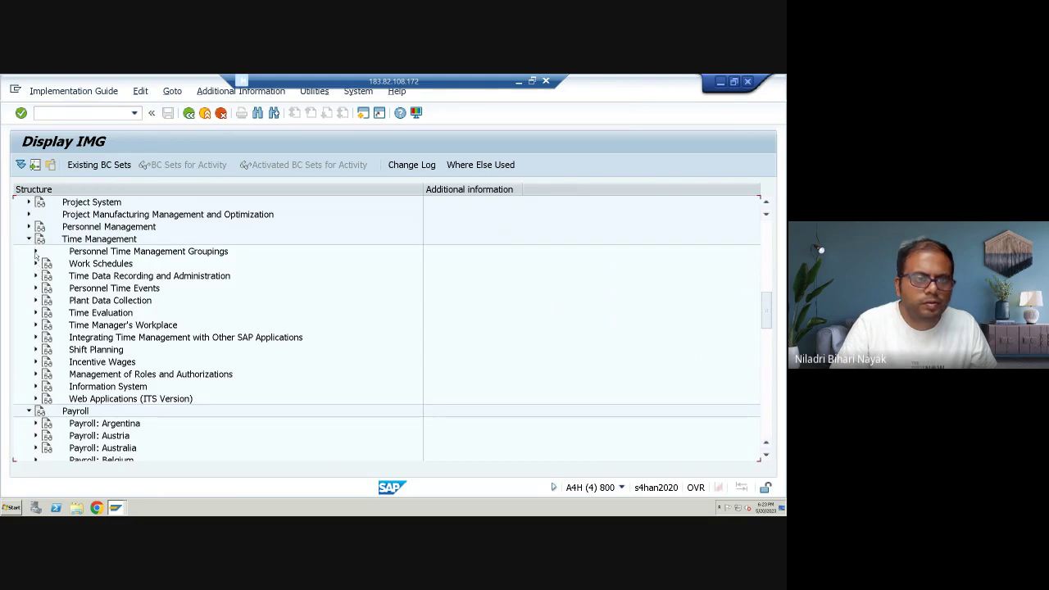
left_click(35, 252)
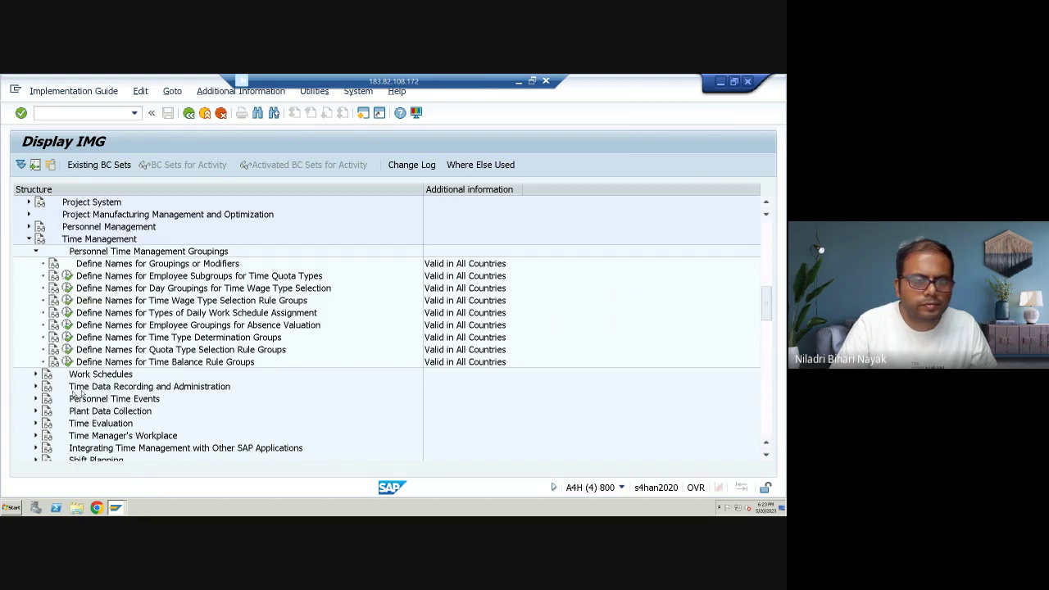
left_click(36, 374)
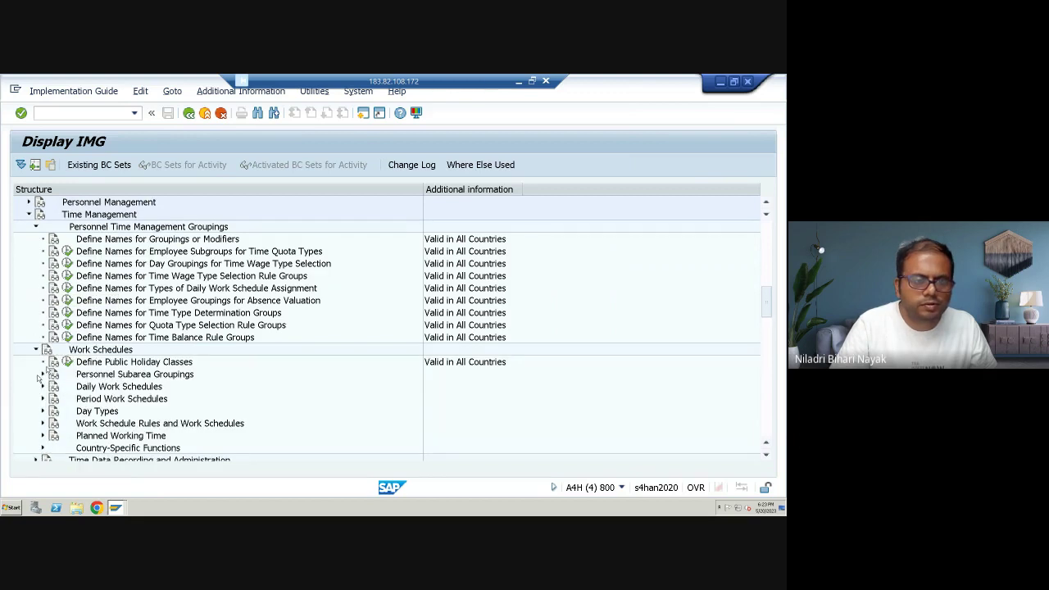
scroll(38, 377, "down", 1)
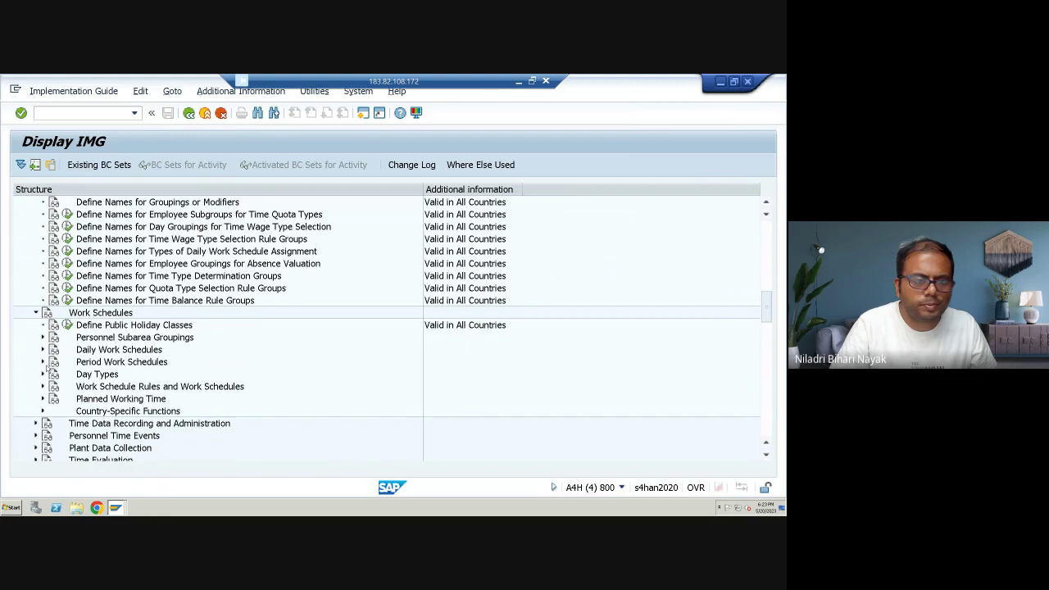
left_click(67, 325)
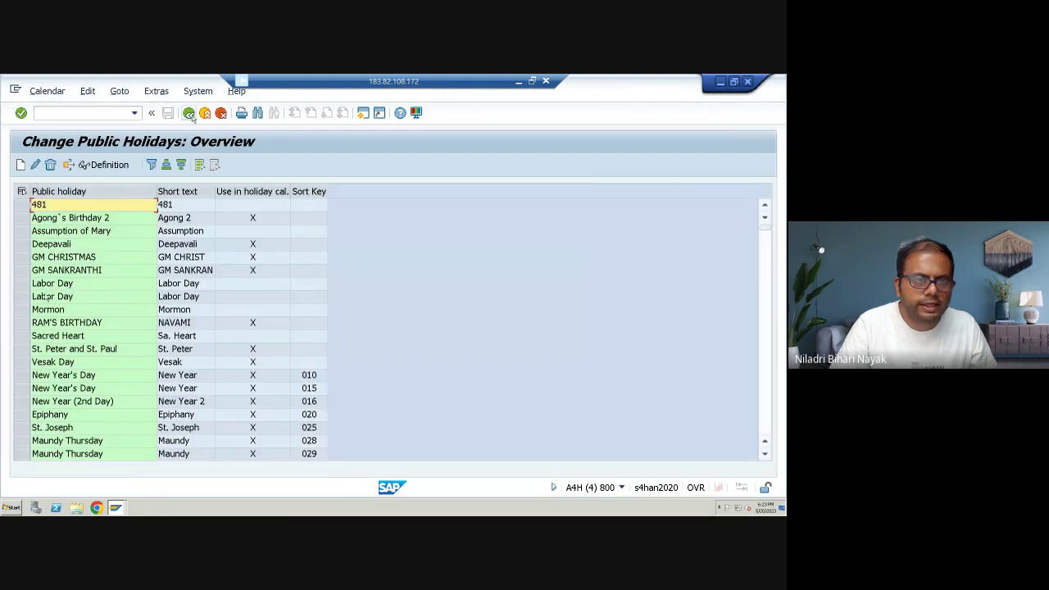
- Open the Success Labs holiday calendar (SC) details in change mode
left_click(189, 112)
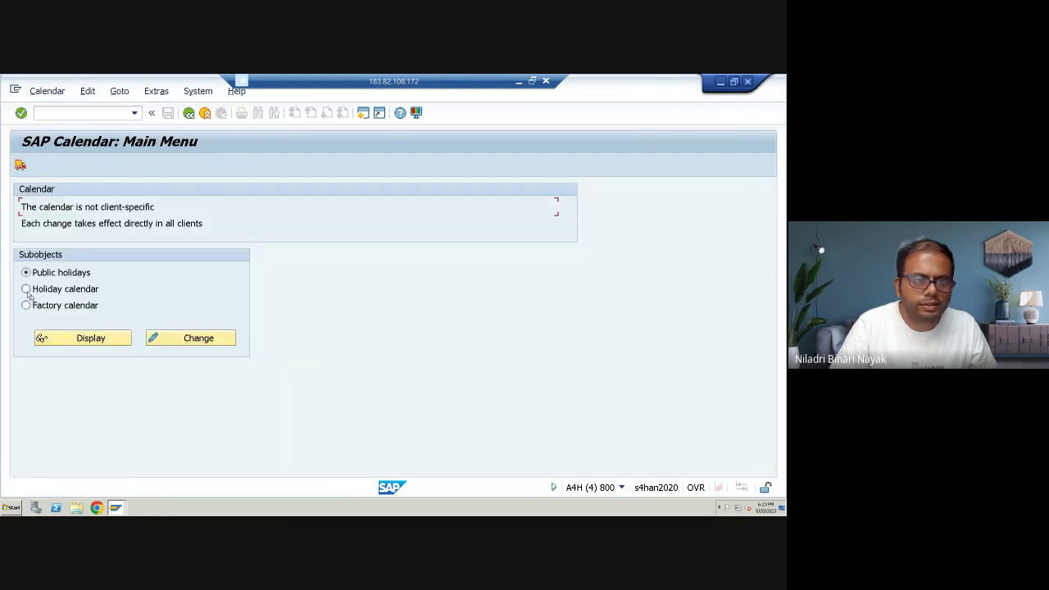
left_click(173, 338)
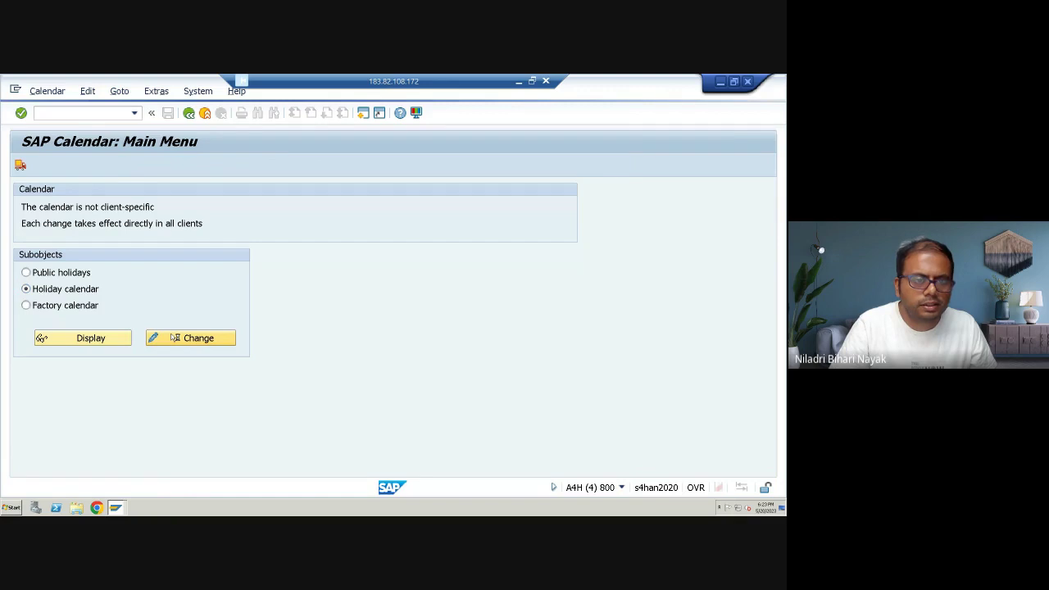
scroll(52, 308, "down", 5)
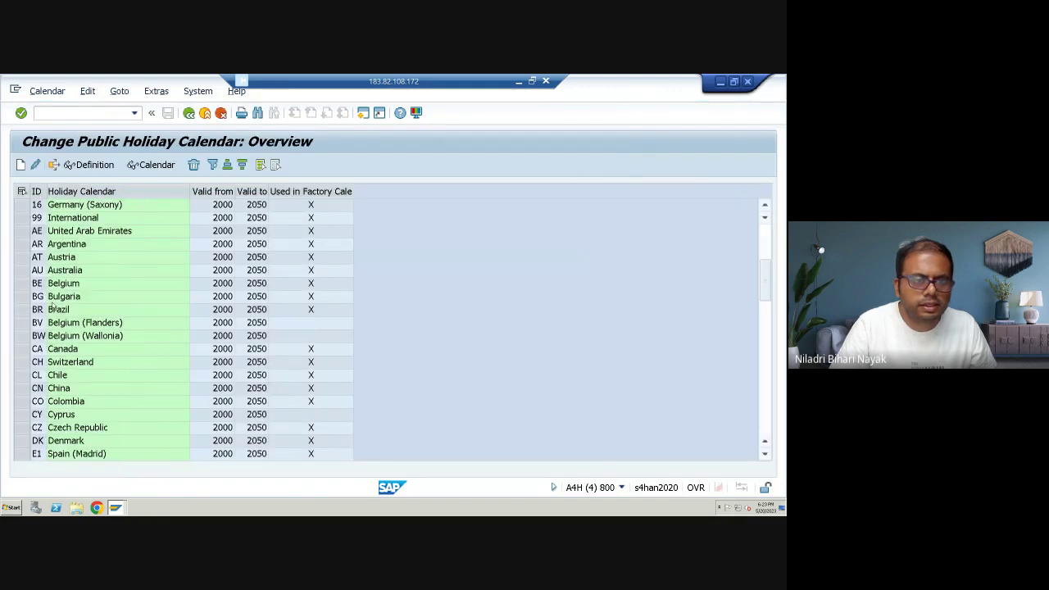
scroll(45, 349, "down", 1)
scroll(45, 349, "down", 6)
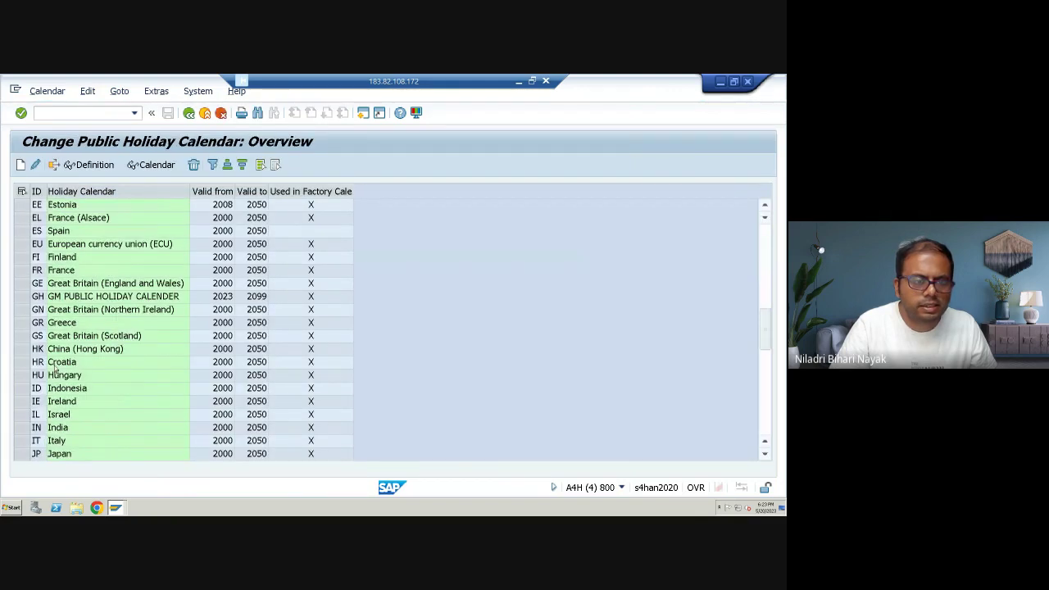
scroll(56, 370, "down", 8)
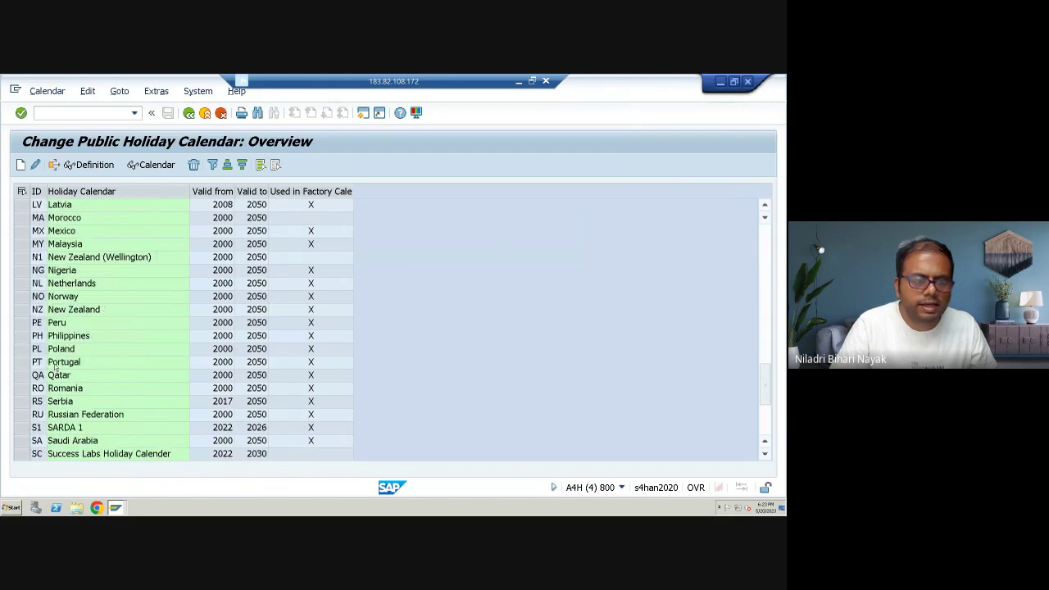
left_click(22, 455)
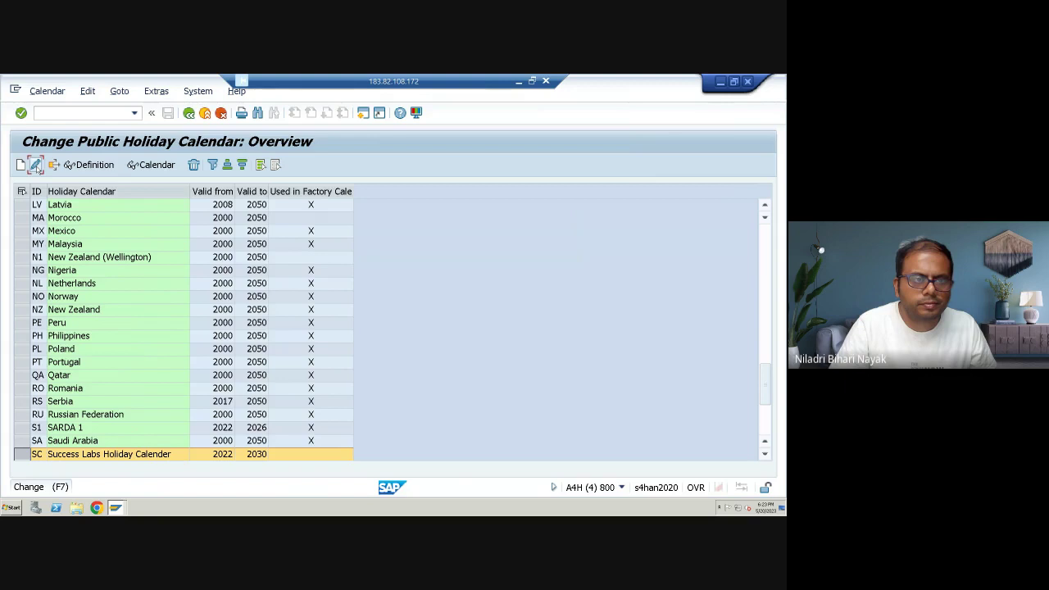
left_click(36, 165)
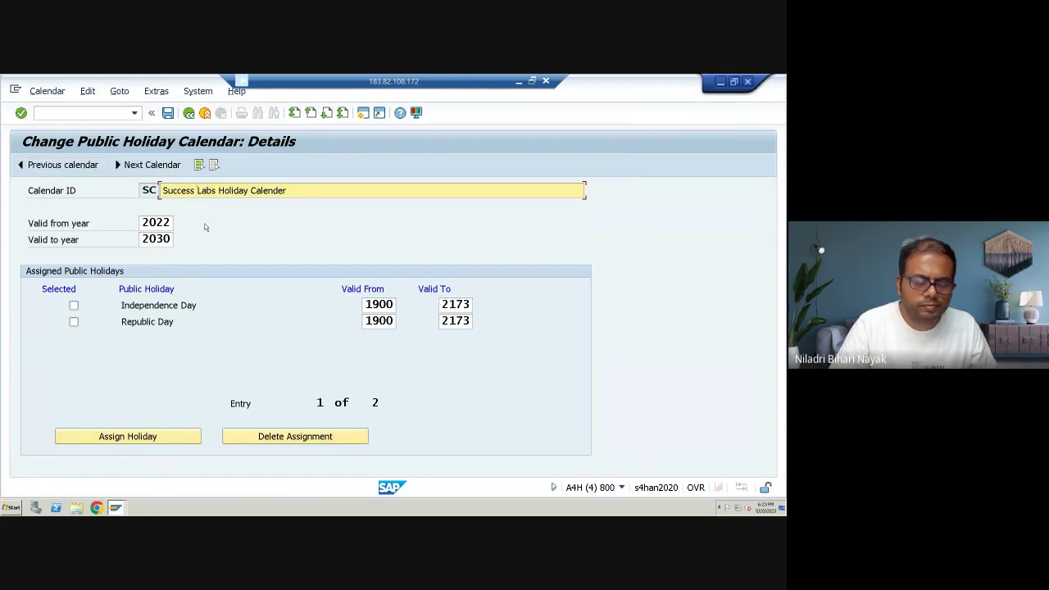
- Rename the calendar to 'SuccessLabs Academy Holiday Calendar', save it, and return to the calendar menu
key("BackSpace")
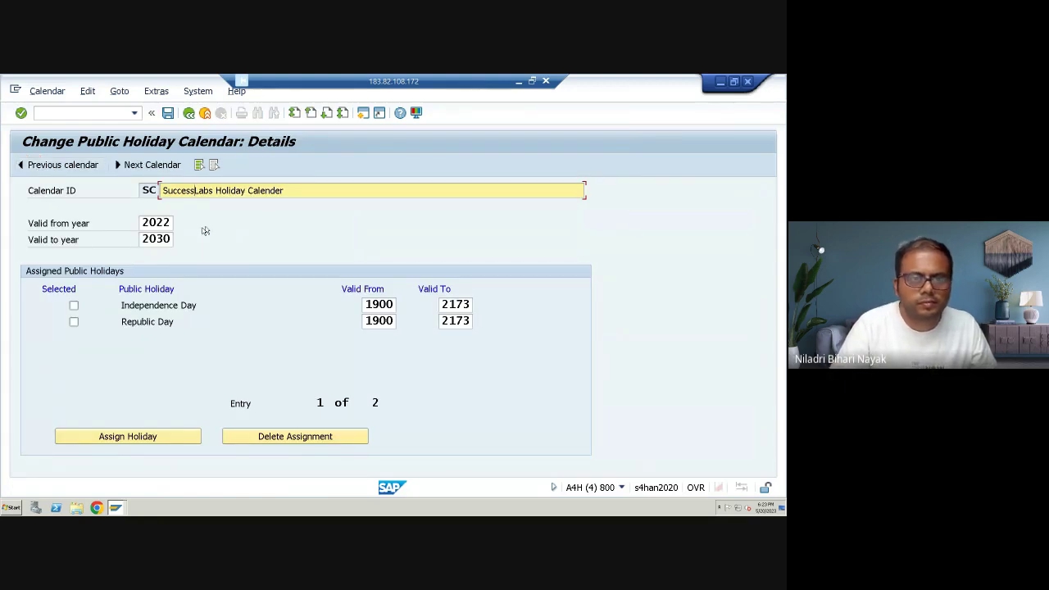
key("ctrl+Right")
key("shift+End")
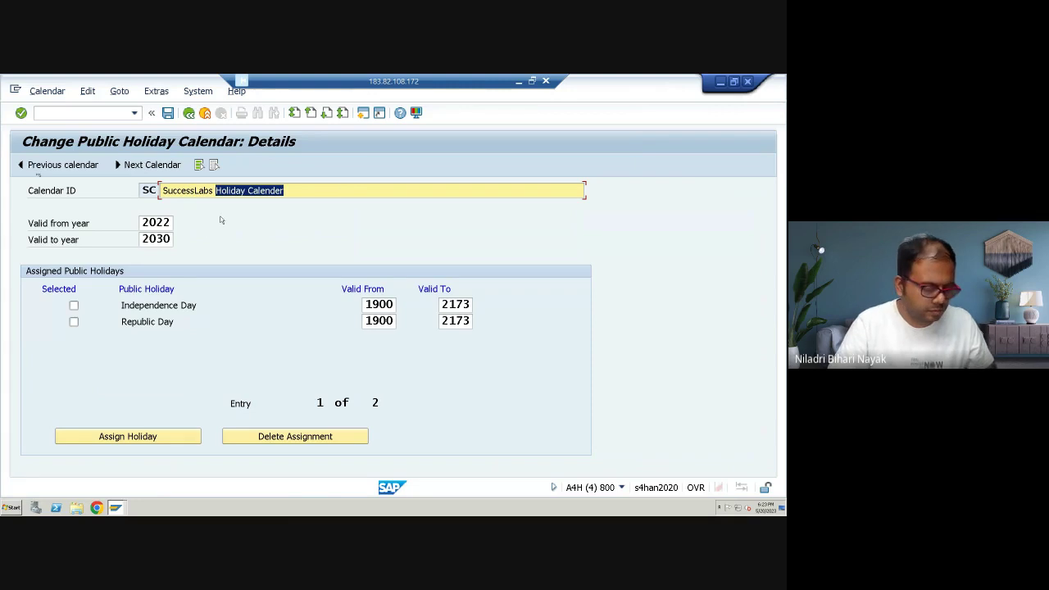
key("Delete")
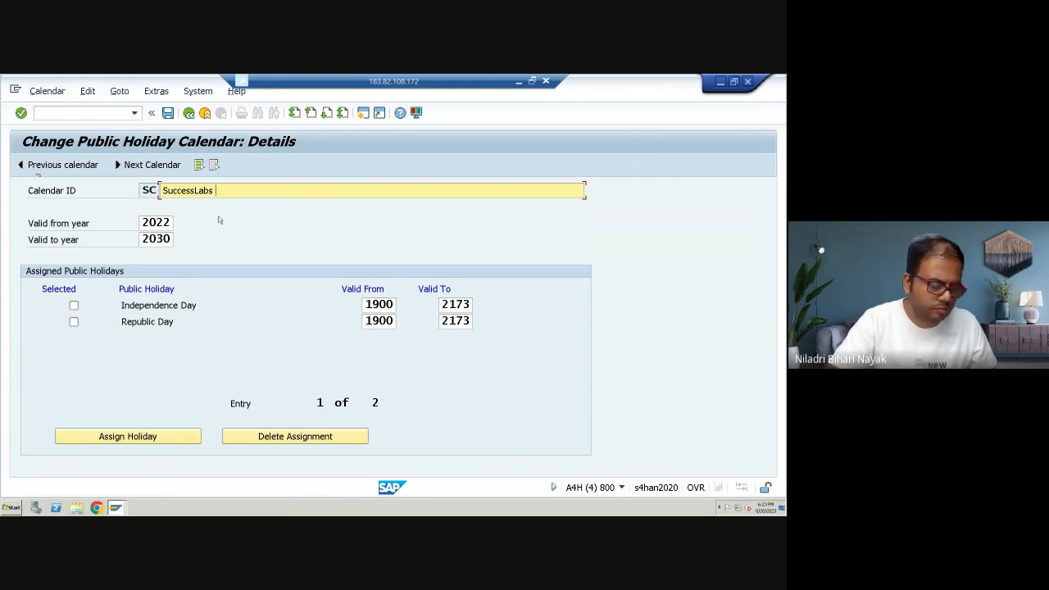
type("Aca")
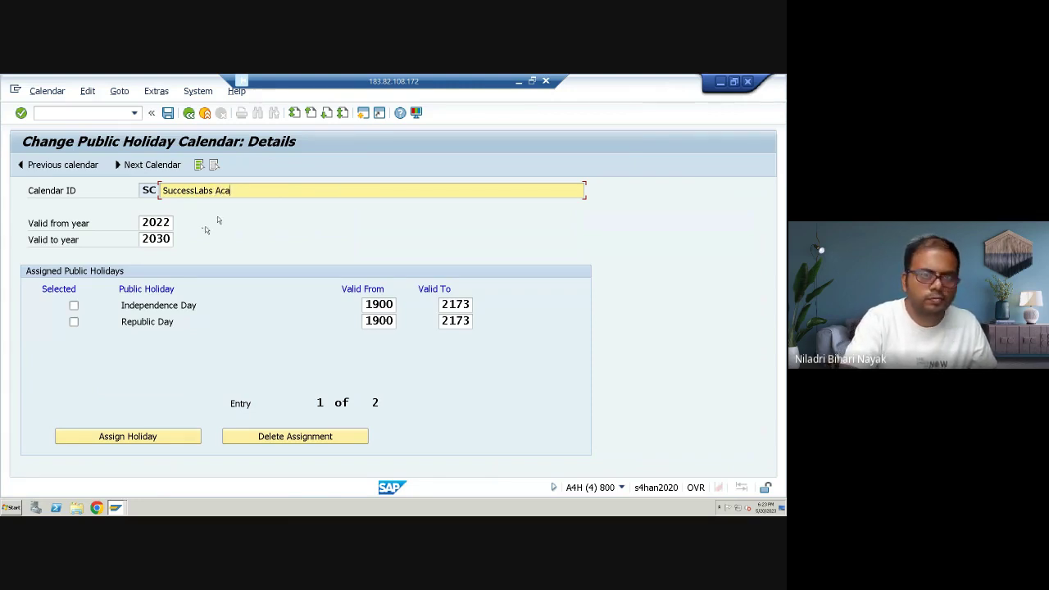
type("demy ")
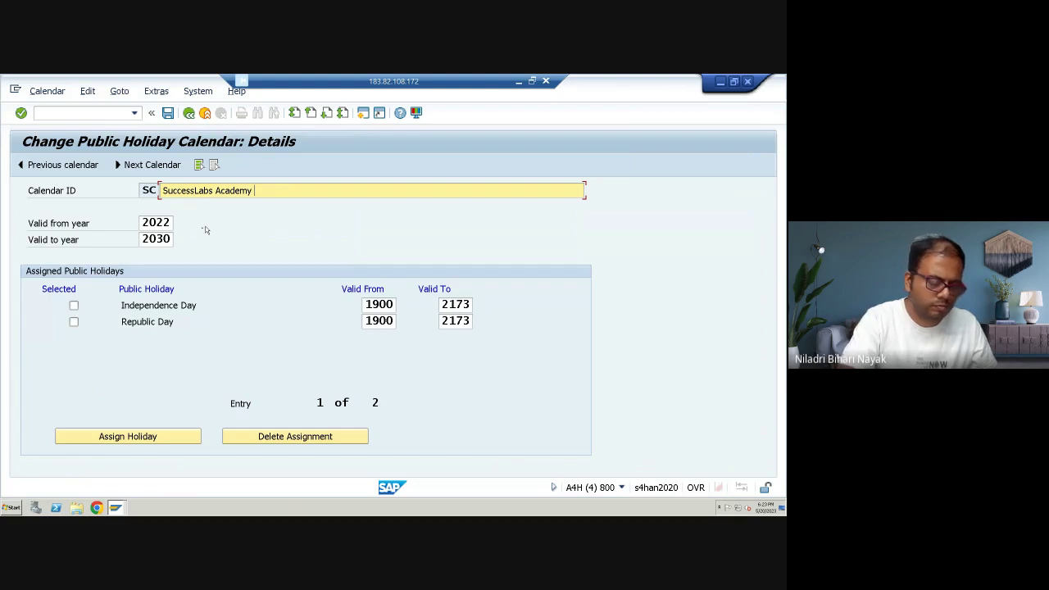
type("Holiday Cal")
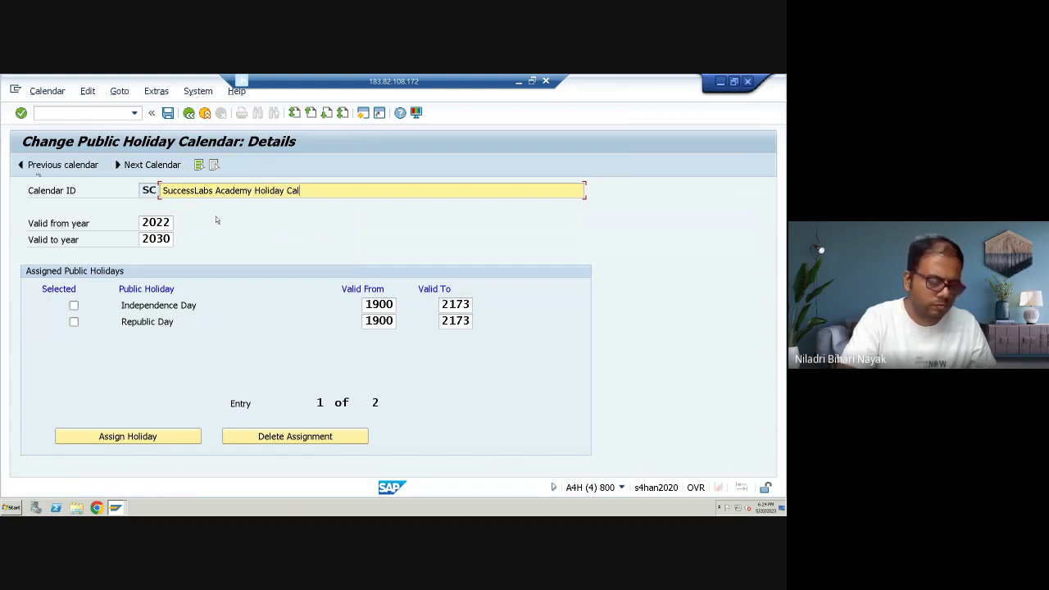
type("endar")
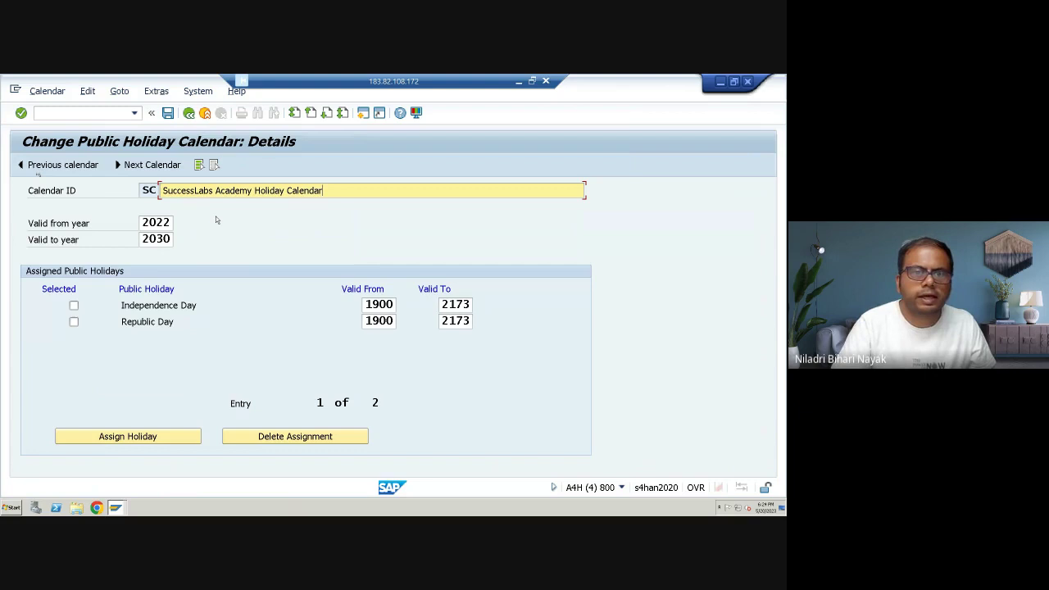
left_click(167, 114)
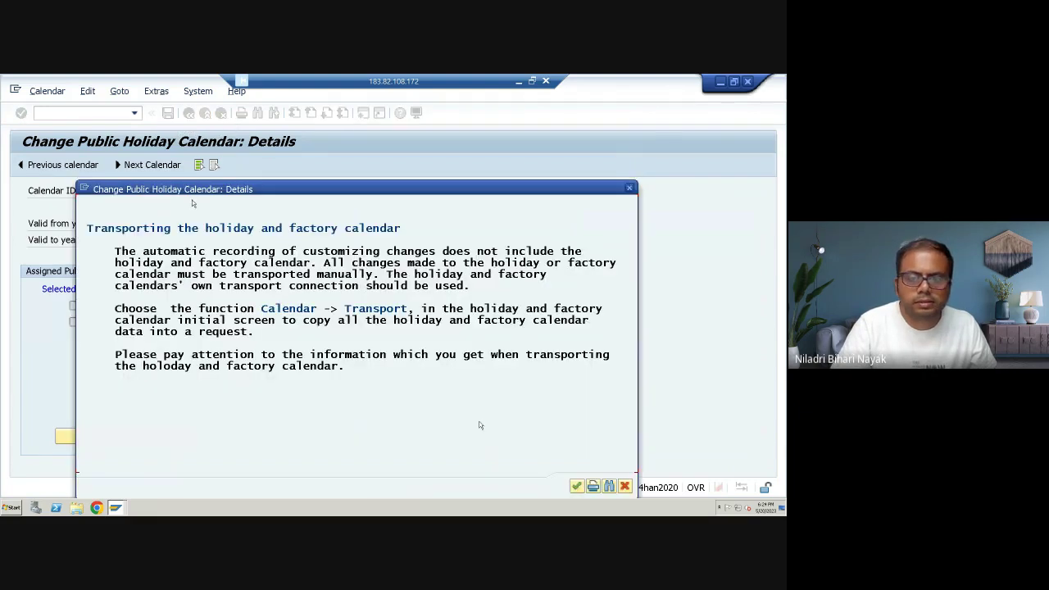
left_click(576, 487)
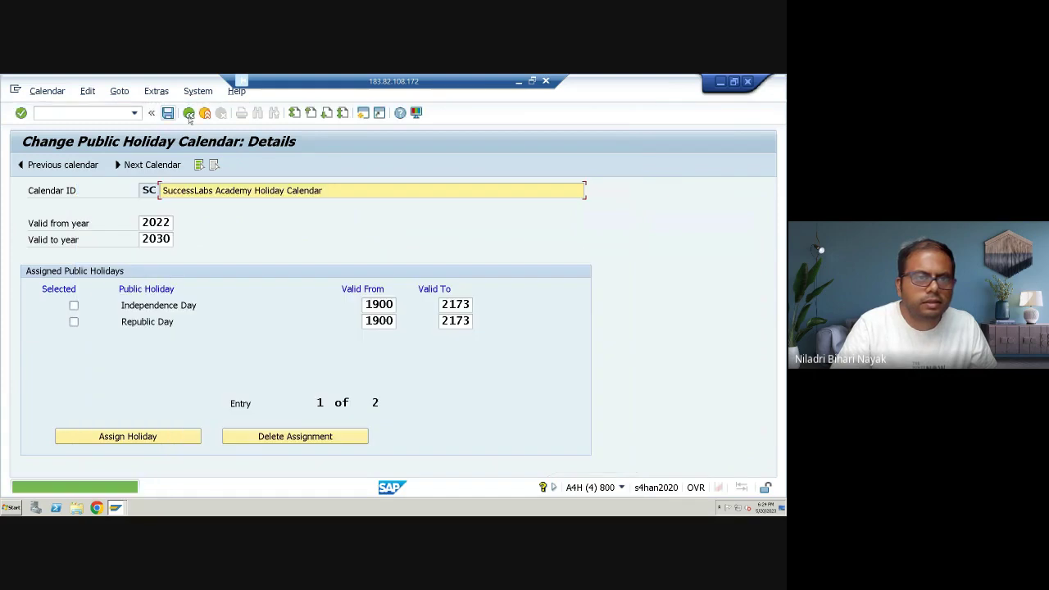
left_click(190, 113)
left_click(189, 113)
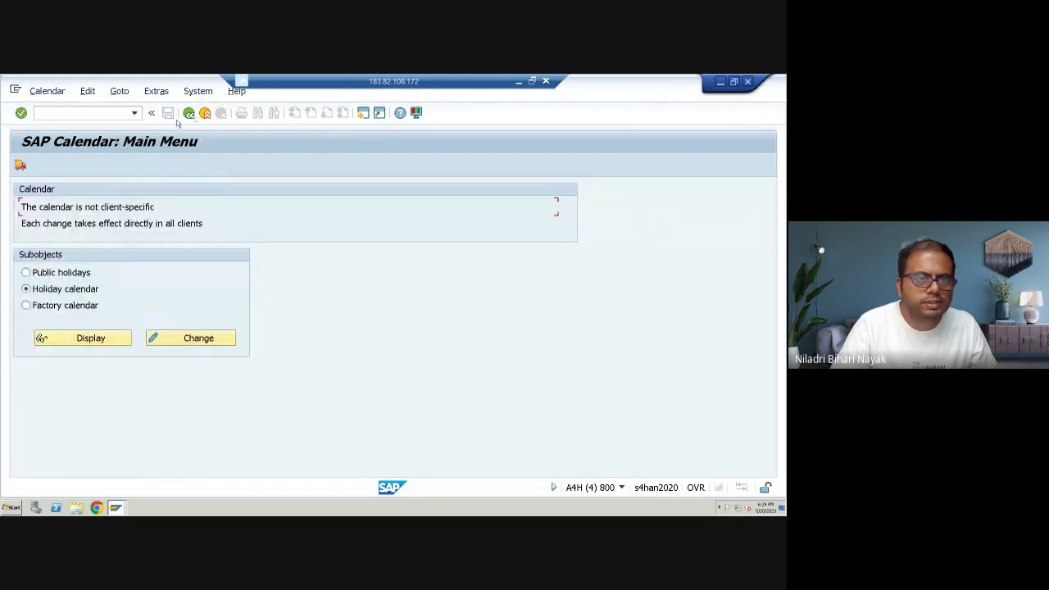
- Open Group Personnel Subareas for the Work Schedule and verify SY01 Sales subarea SA01 has grouping 75
left_click(188, 114)
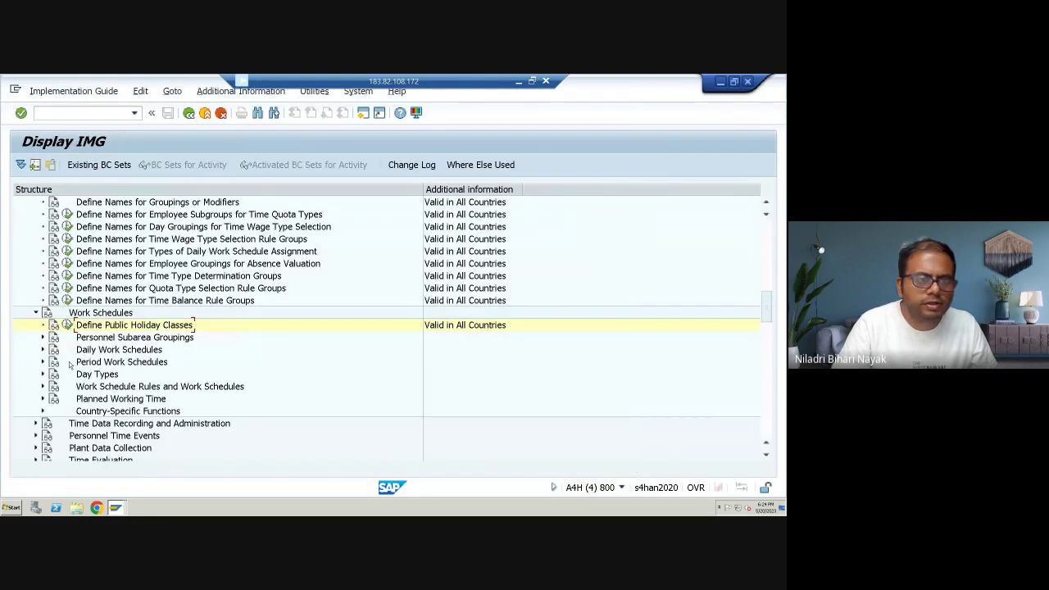
left_click(43, 337)
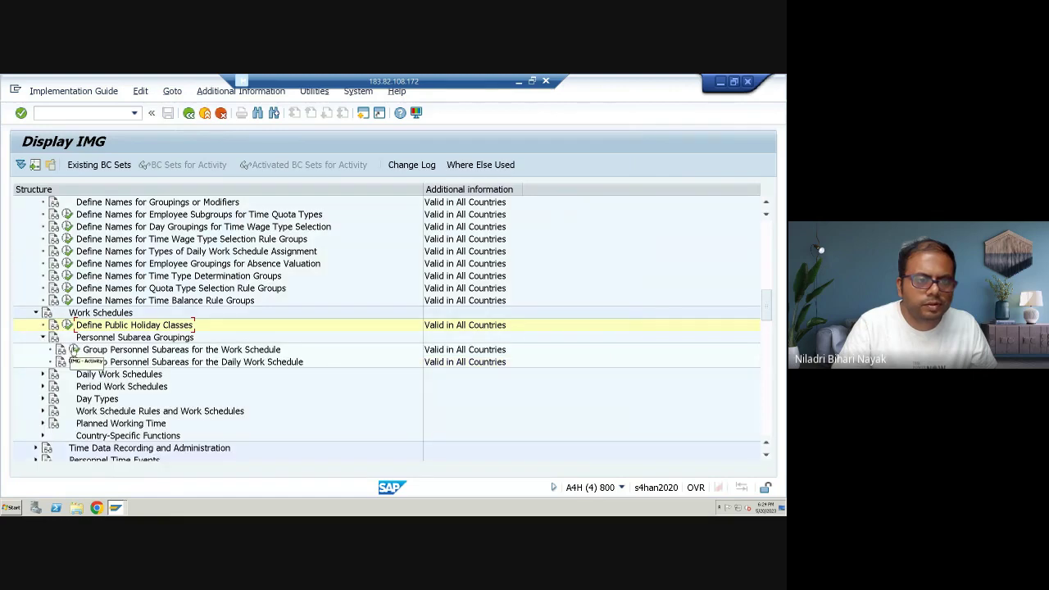
left_click(73, 349)
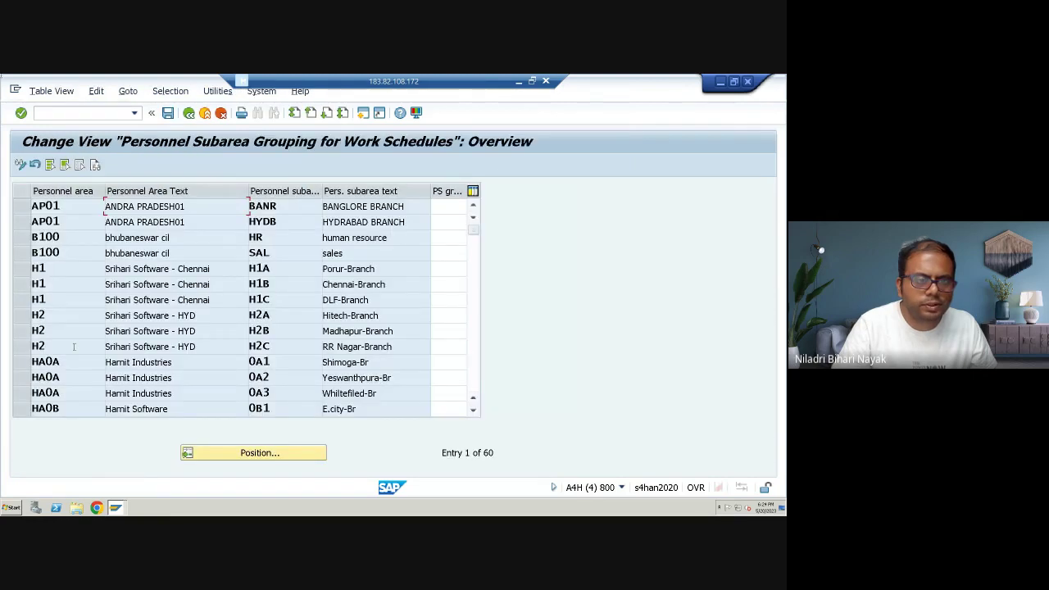
scroll(159, 361, "down", 2)
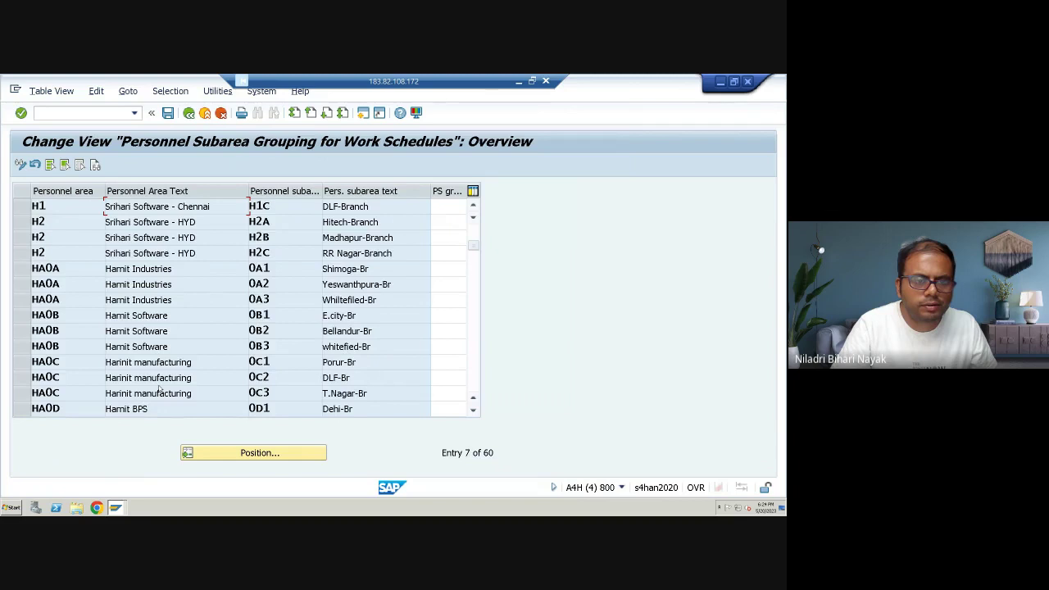
scroll(159, 365, "down", 5)
scroll(160, 390, "down", 1)
scroll(160, 390, "down", 4)
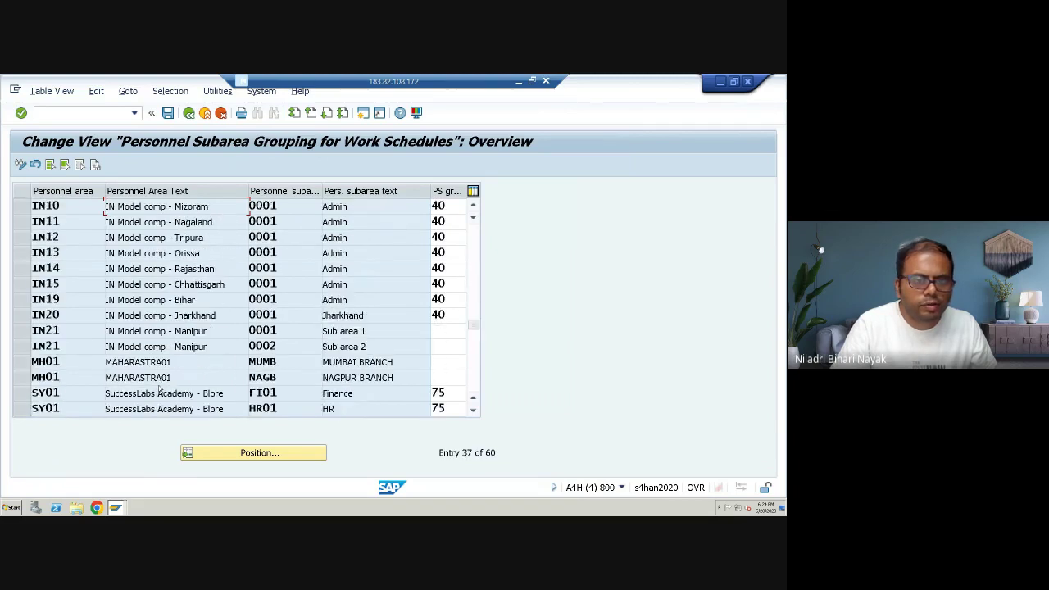
scroll(160, 391, "down", 8)
scroll(160, 389, "up", 4)
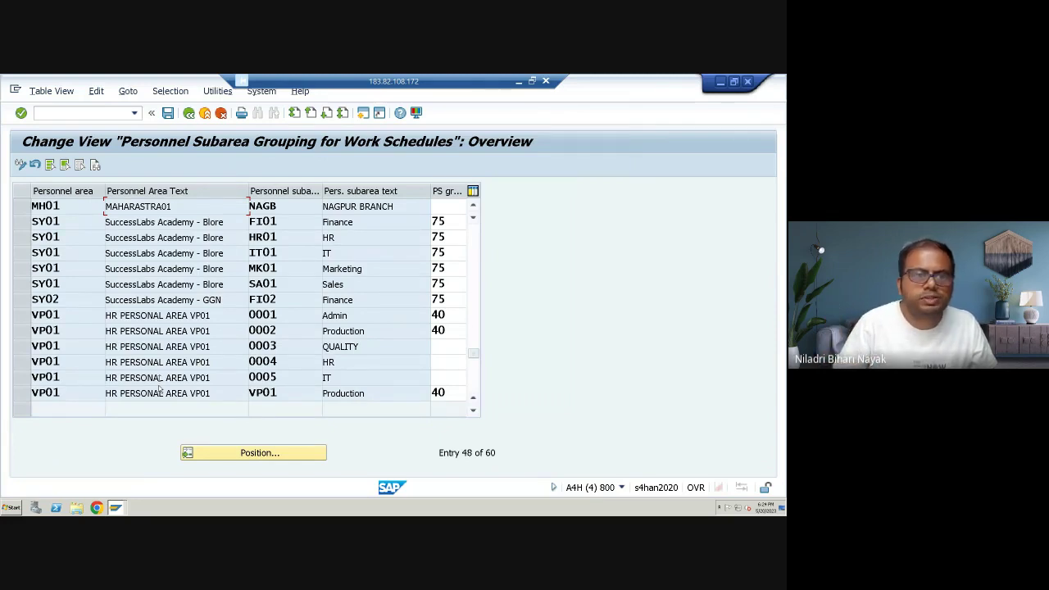
left_click(22, 285)
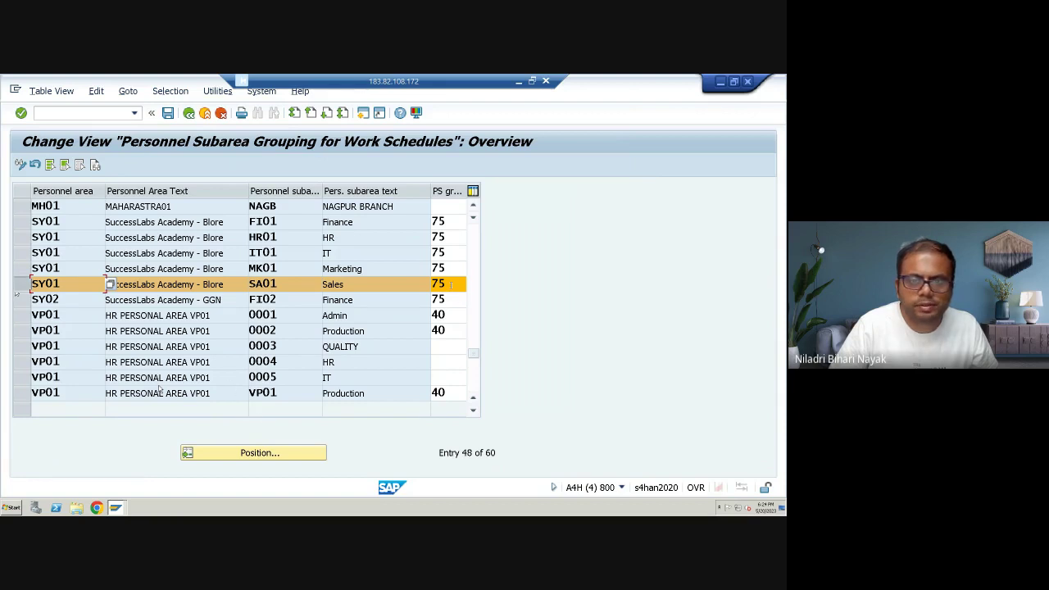
left_click(451, 285)
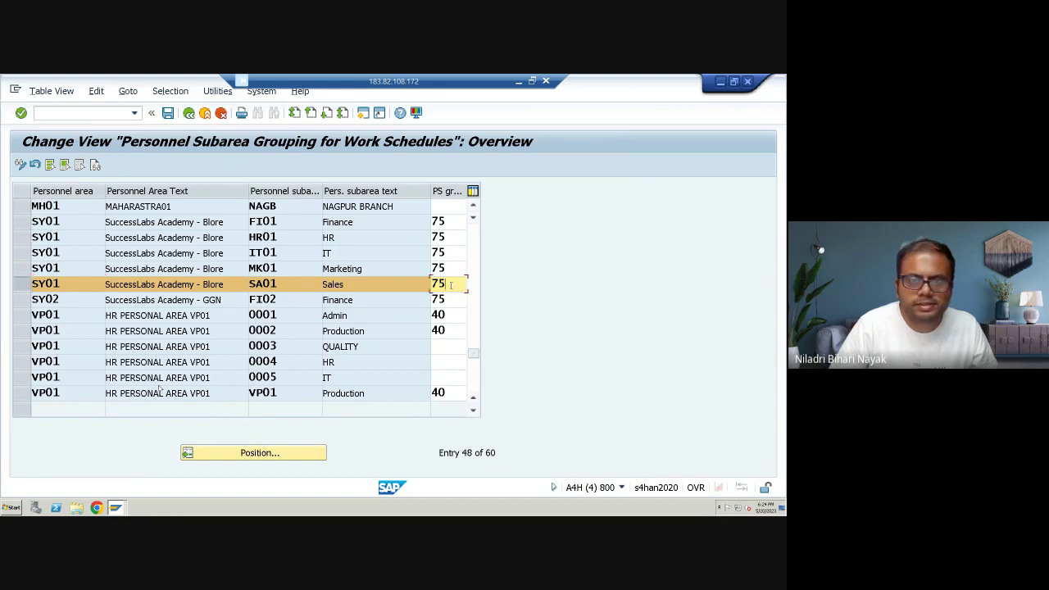
left_click(188, 114)
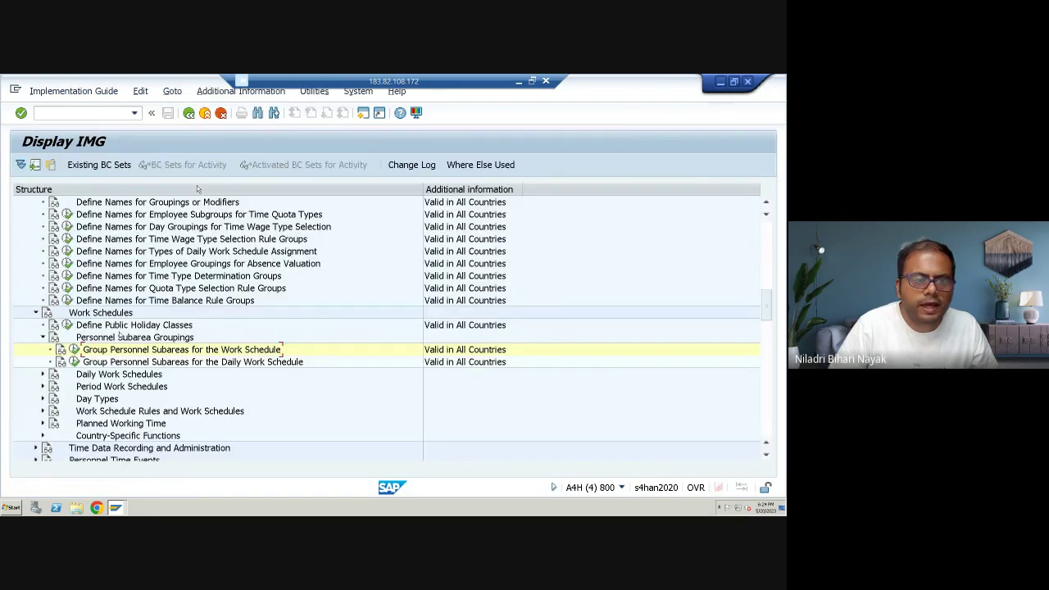
- Open the daily work schedule grouping assignments and check PS grouping 75 maps to DWS grouping 75
left_click(74, 361)
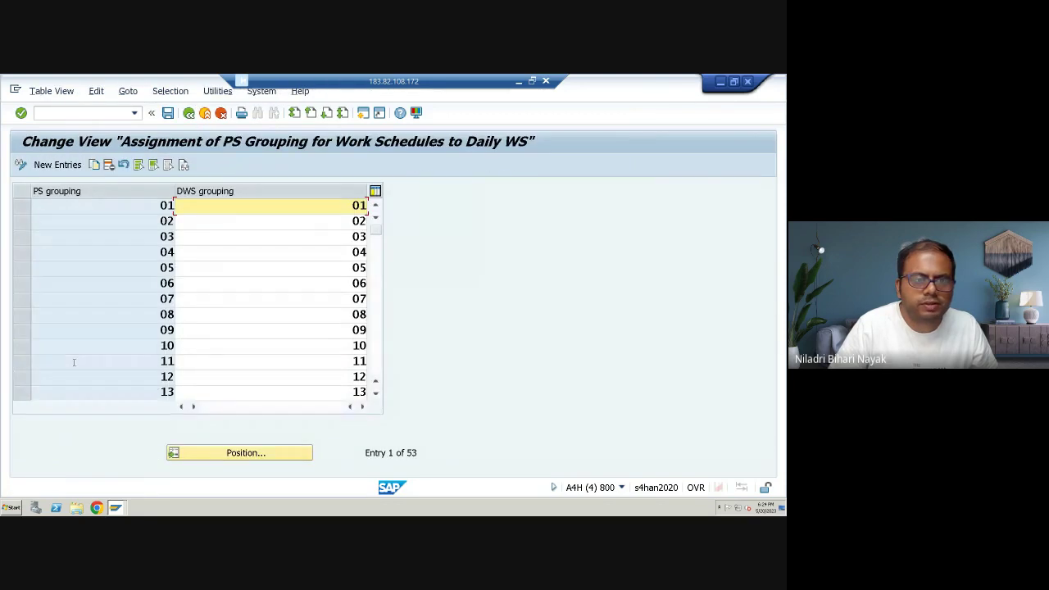
scroll(73, 361, "down", 1)
scroll(74, 361, "down", 4)
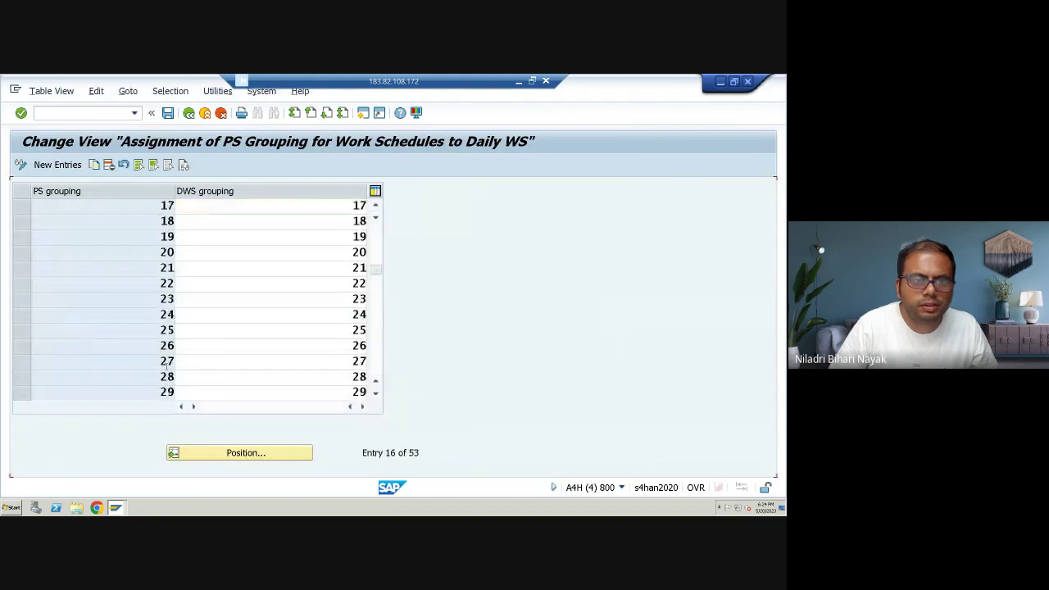
scroll(73, 361, "down", 1)
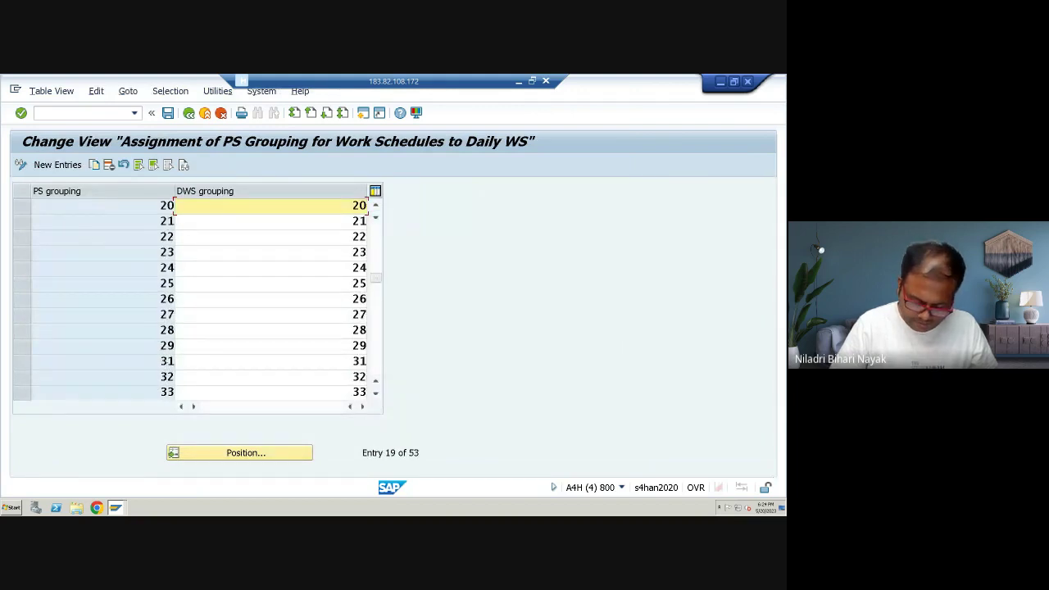
scroll(197, 299, "down", 1)
scroll(196, 299, "down", 7)
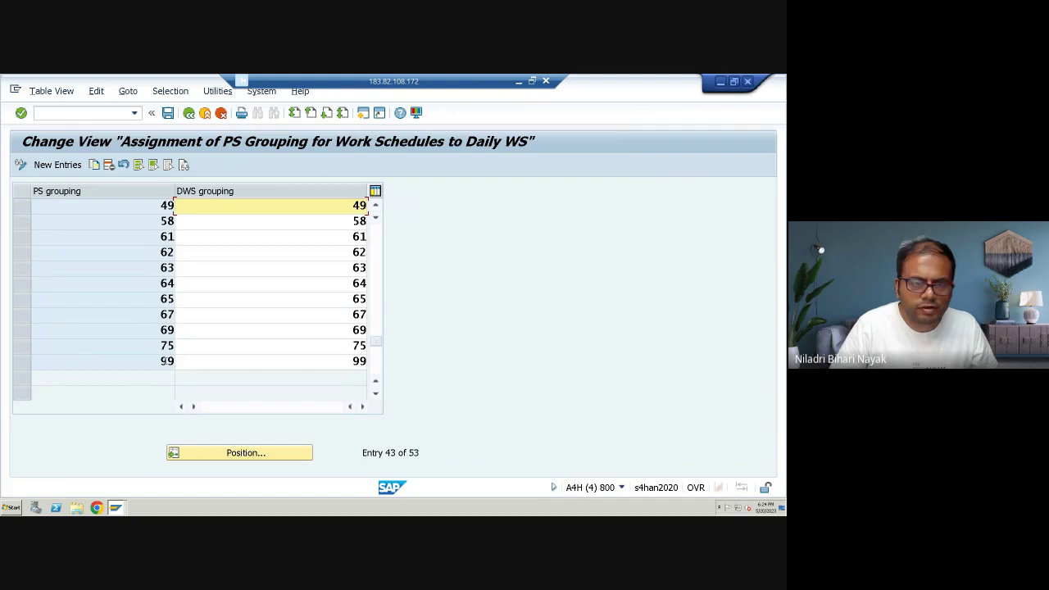
left_click(350, 346)
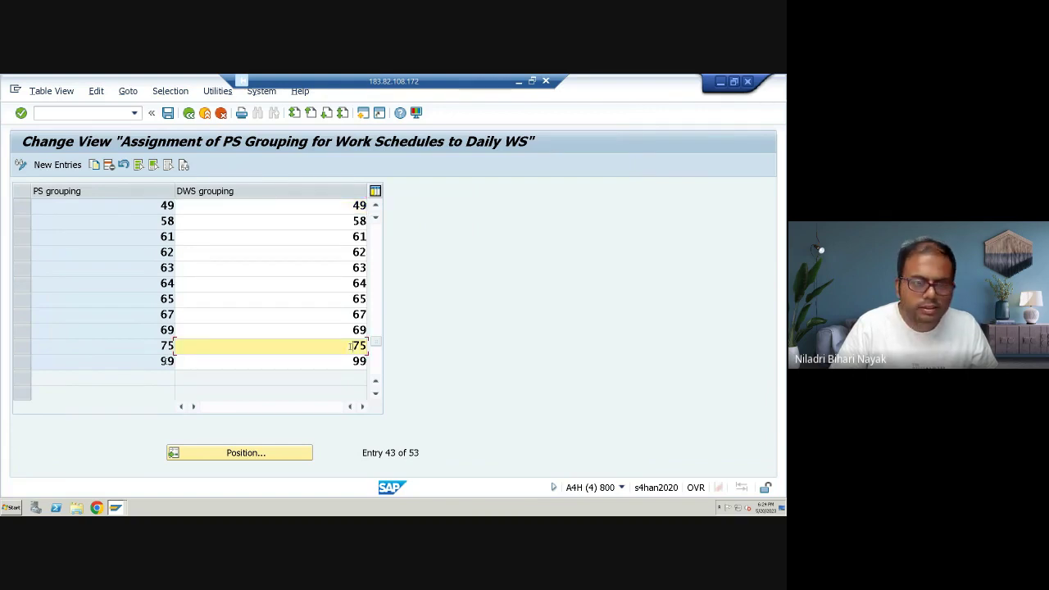
left_click(22, 350)
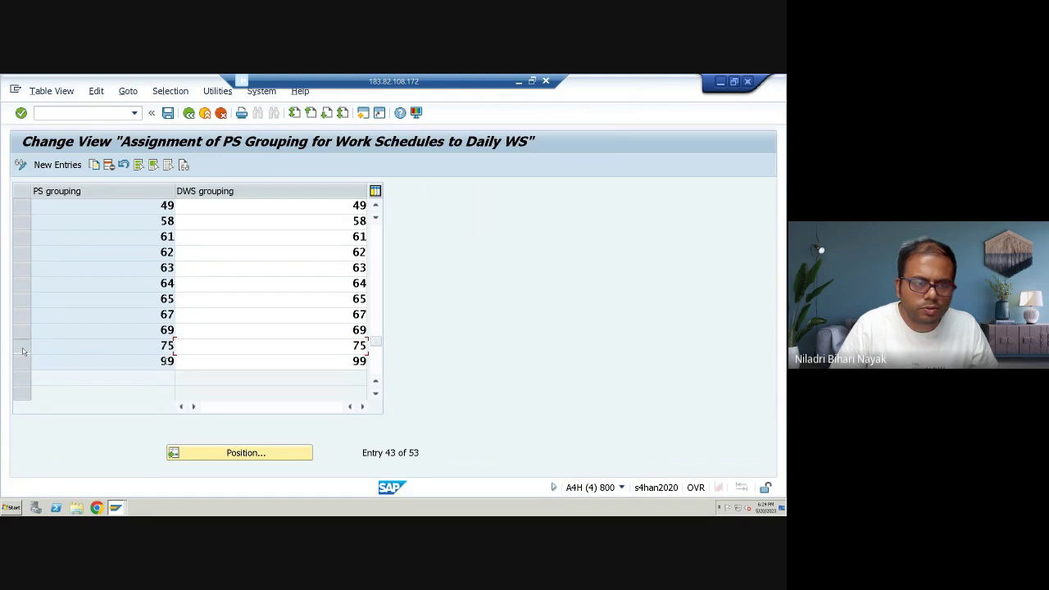
left_click(23, 166)
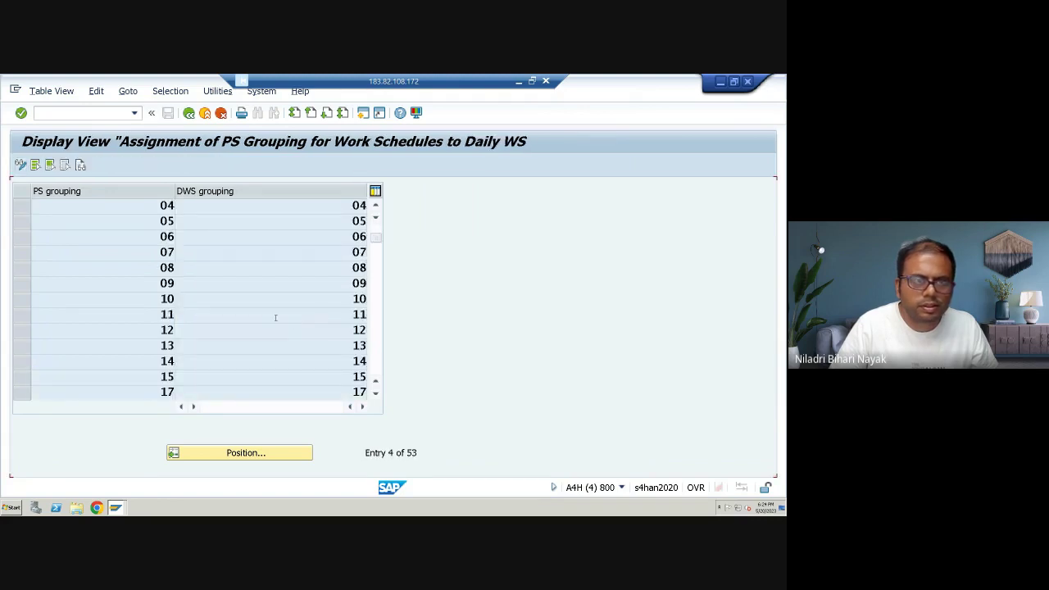
scroll(276, 317, "down", 5)
- Go back to the IMG, expand Daily Work Schedules, and run Define Daily Work Schedules
key("F3")
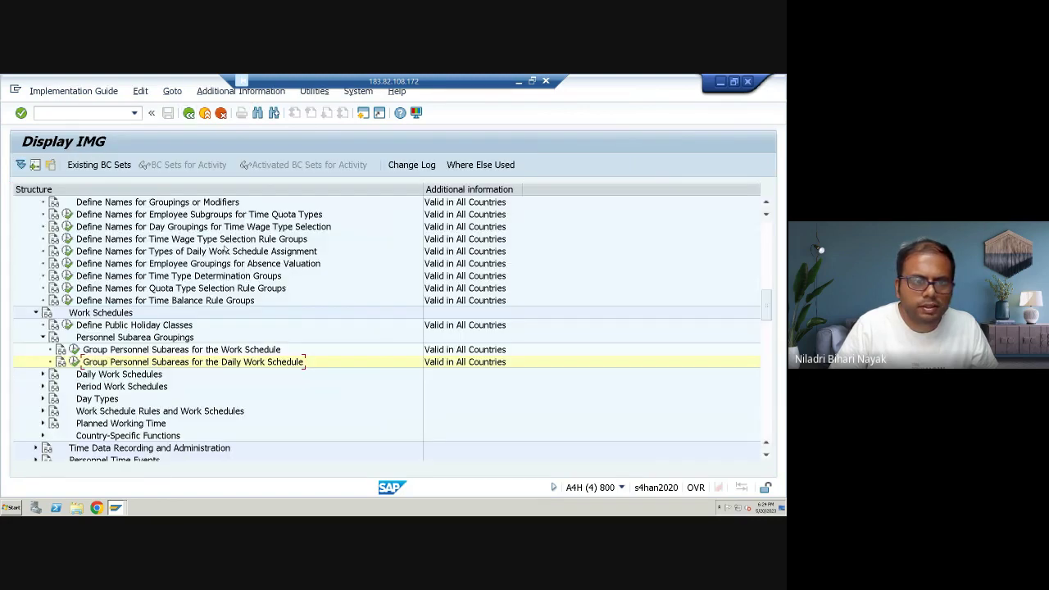
scroll(225, 249, "down", 1)
scroll(39, 346, "down", 3)
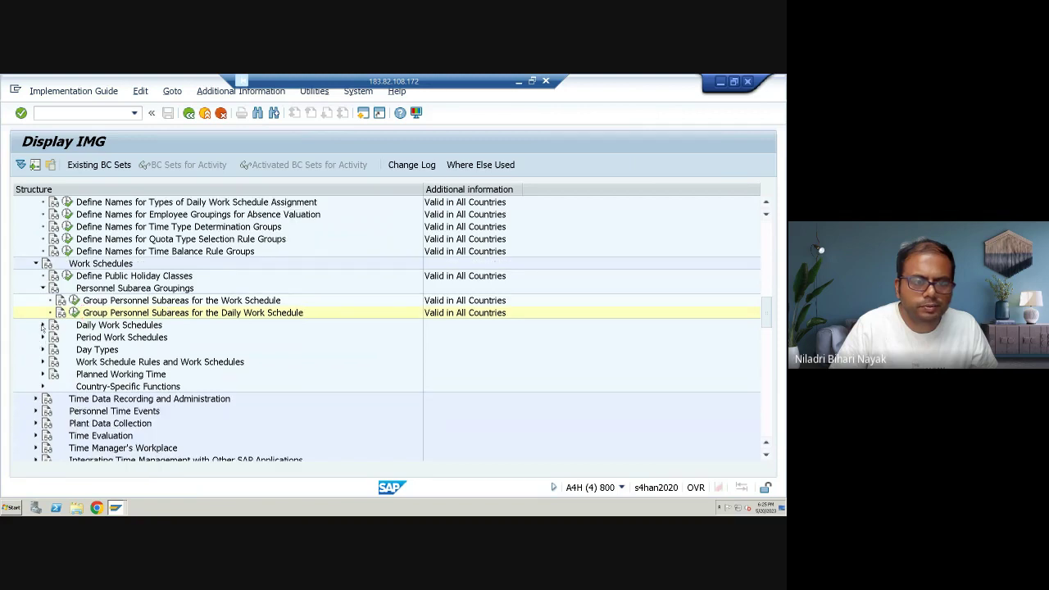
left_click(43, 325)
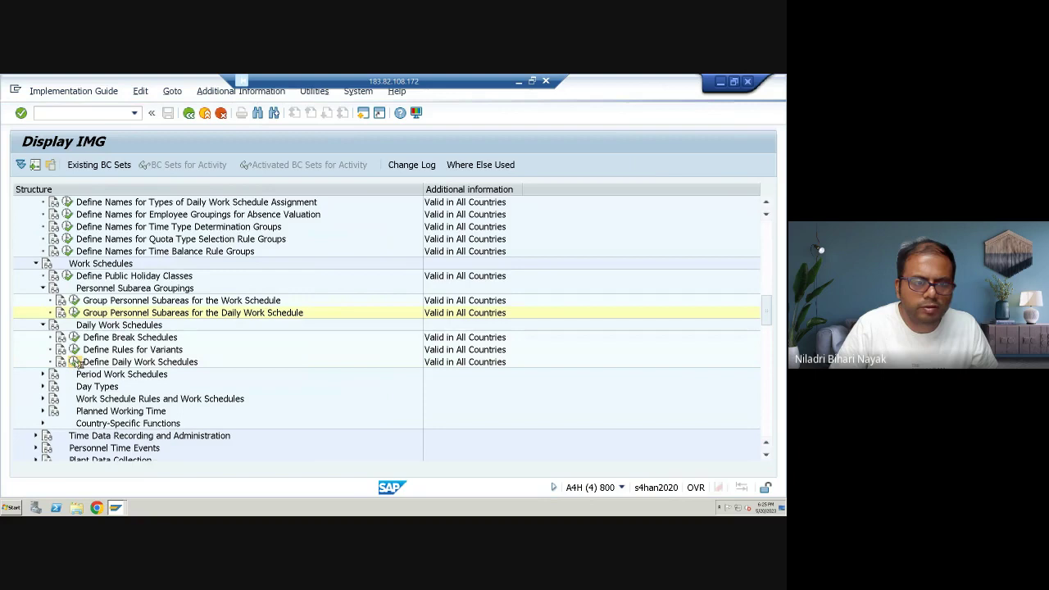
left_click(75, 361)
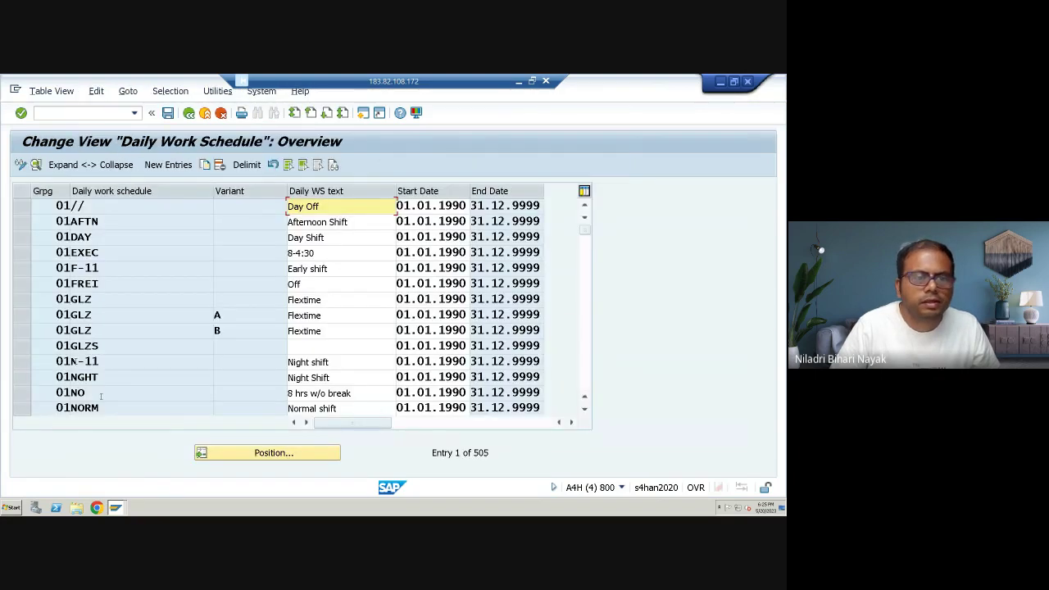
- Position the daily work schedule list on DWS grouping 75 to show SLFD and SLOF
scroll(123, 385, "down", 3)
scroll(148, 373, "down", 4)
scroll(163, 368, "down", 1)
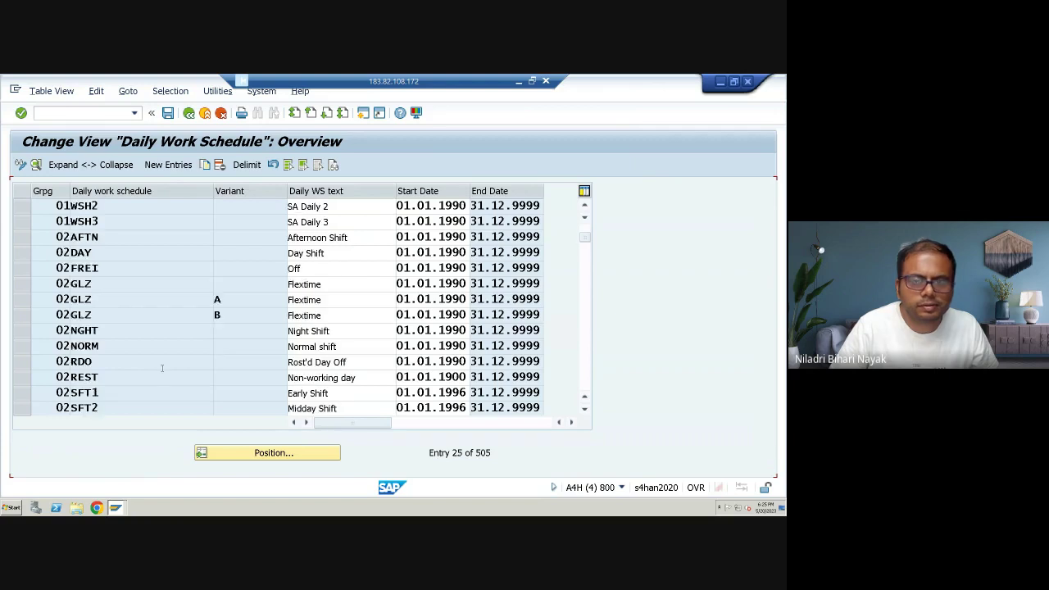
scroll(162, 368, "down", 5)
scroll(162, 368, "down", 1)
scroll(188, 394, "down", 2)
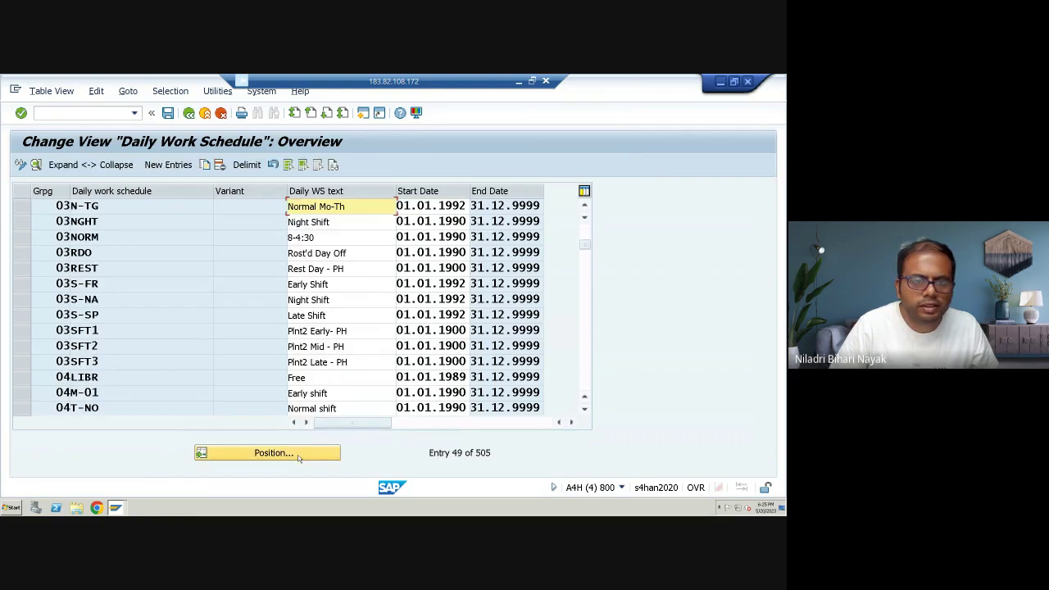
left_click(299, 458)
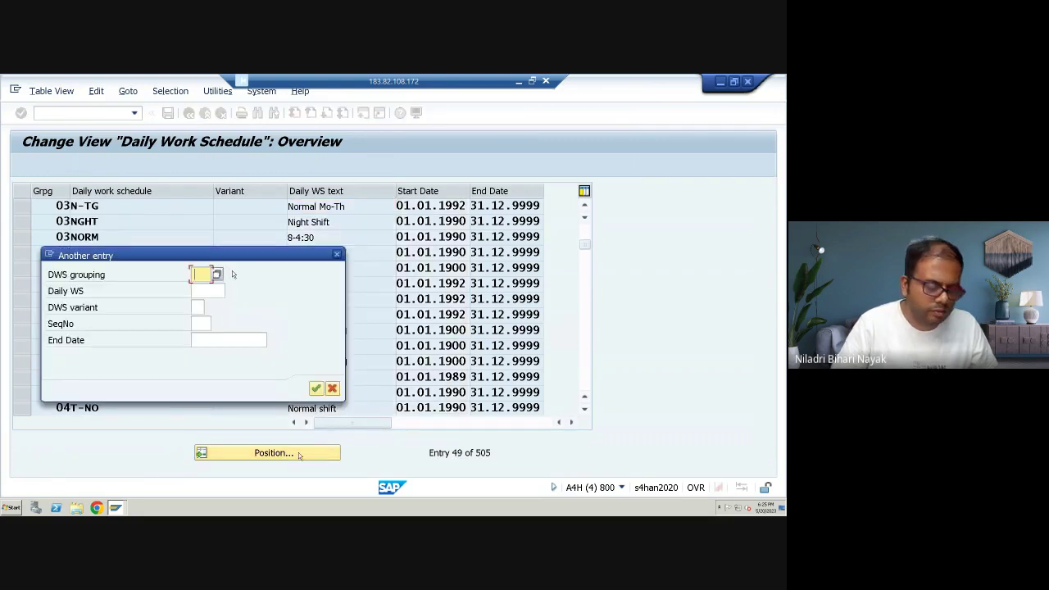
type("75")
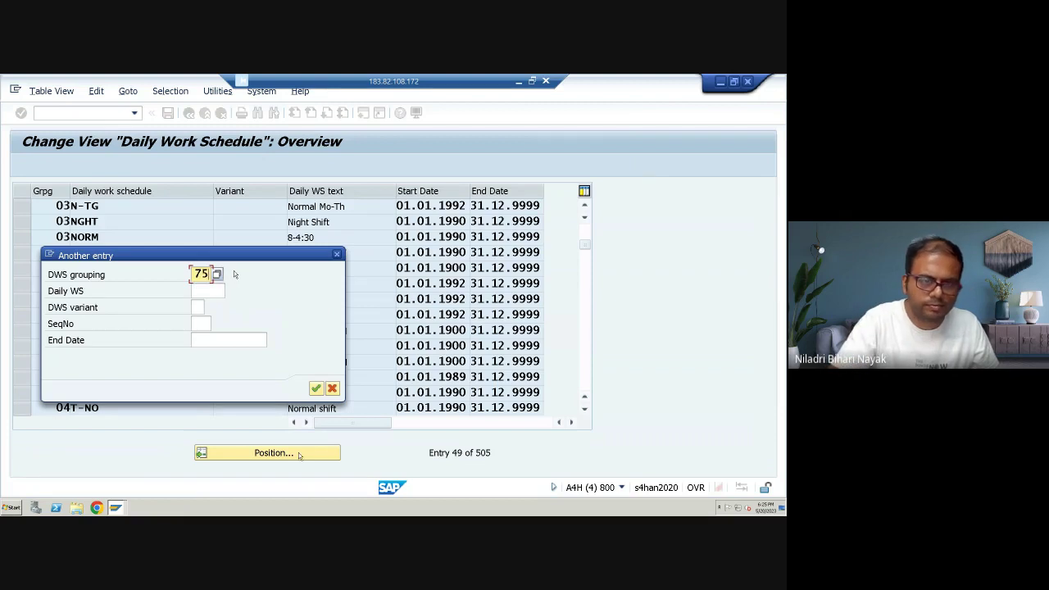
key("Return")
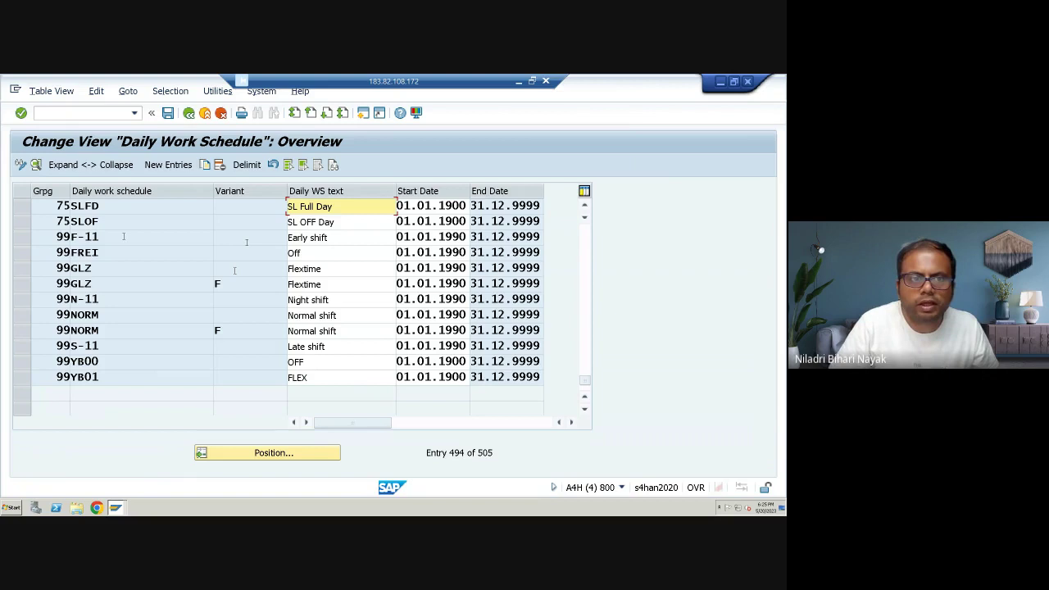
left_click(25, 206)
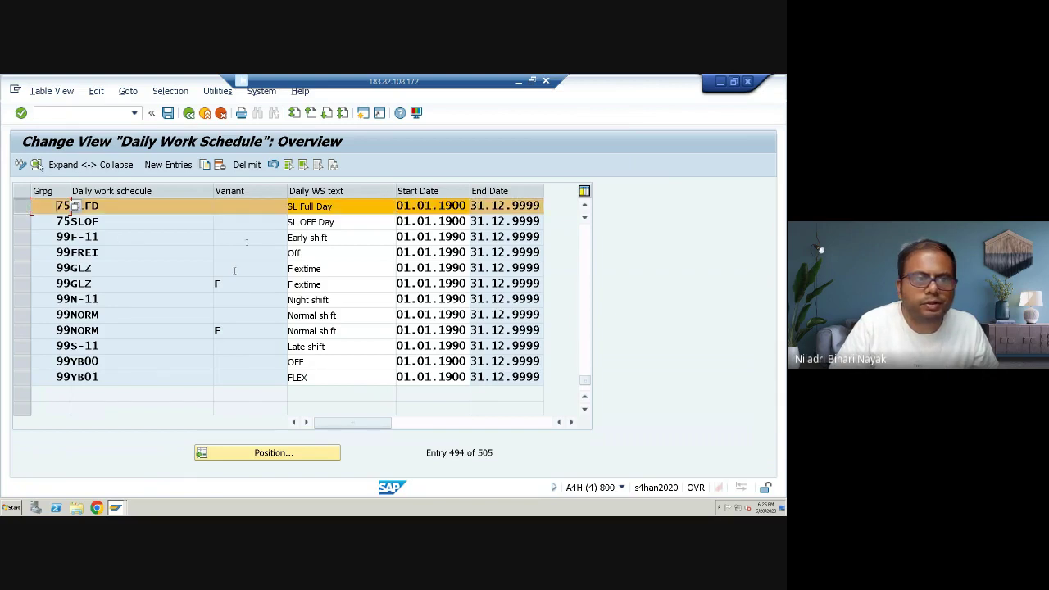
left_click(36, 164)
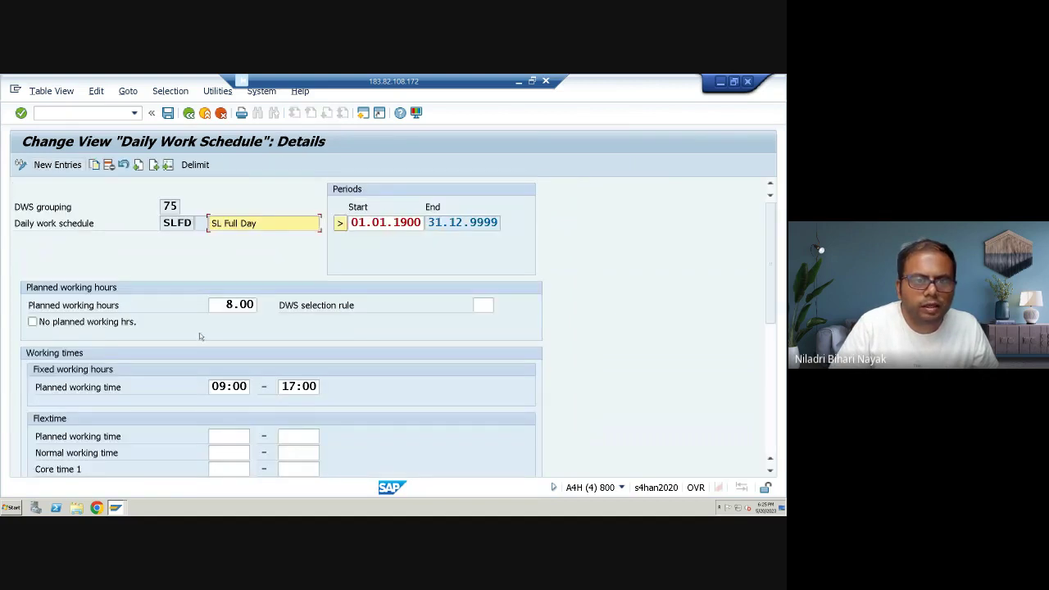
scroll(199, 336, "down", 1)
scroll(199, 355, "down", 2)
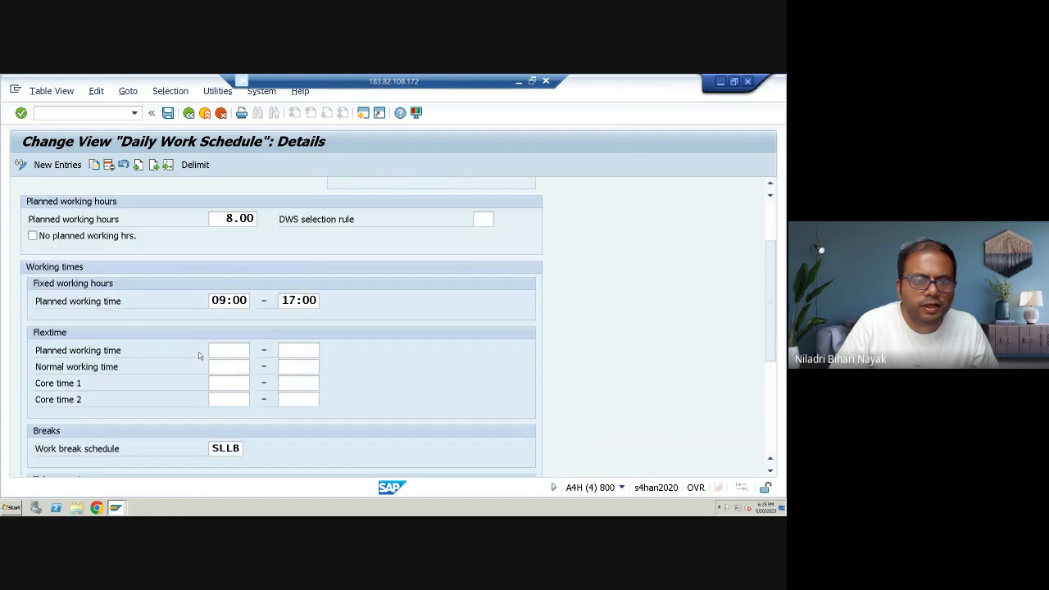
scroll(199, 352, "down", 2)
scroll(199, 348, "down", 1)
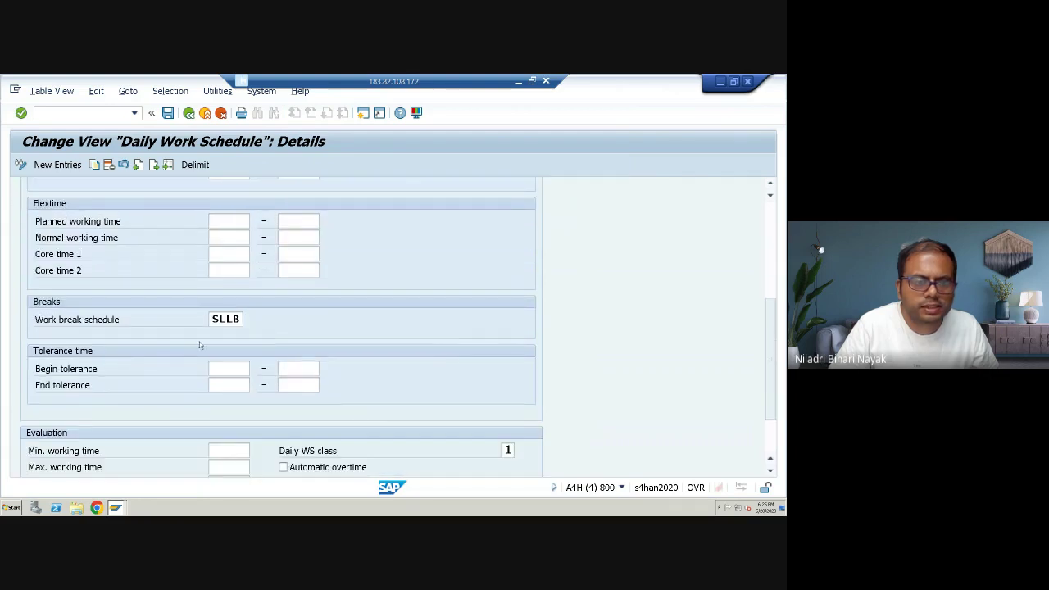
scroll(202, 336, "down", 2)
scroll(201, 335, "down", 1)
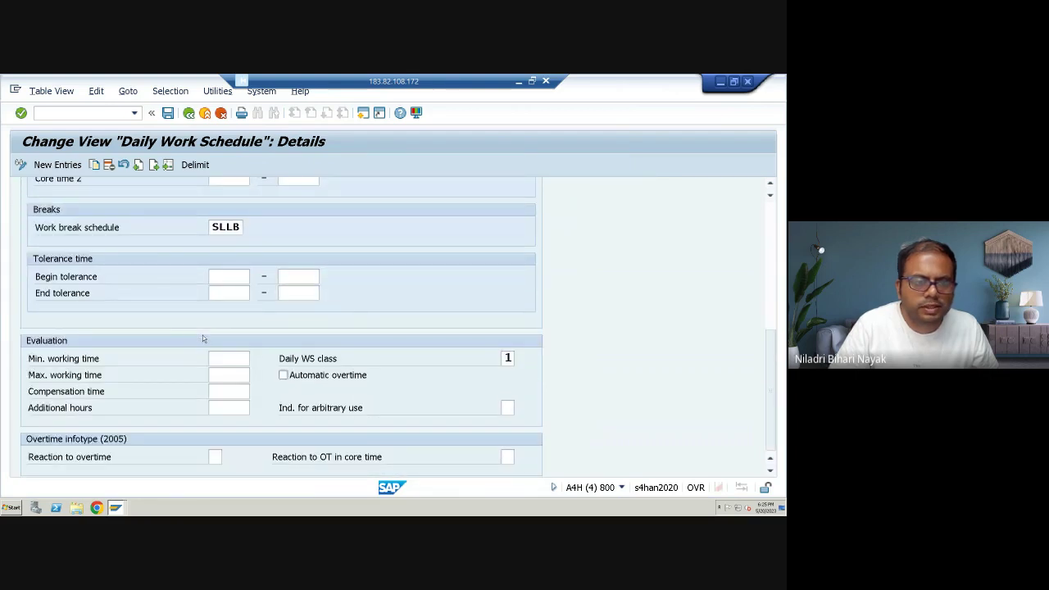
left_click(190, 113)
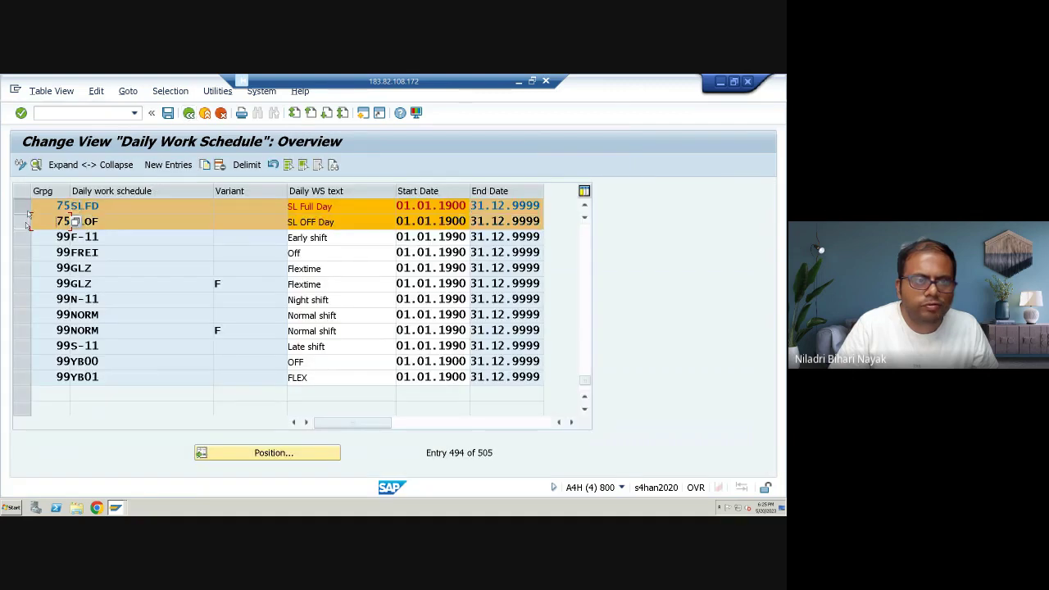
left_click(70, 221)
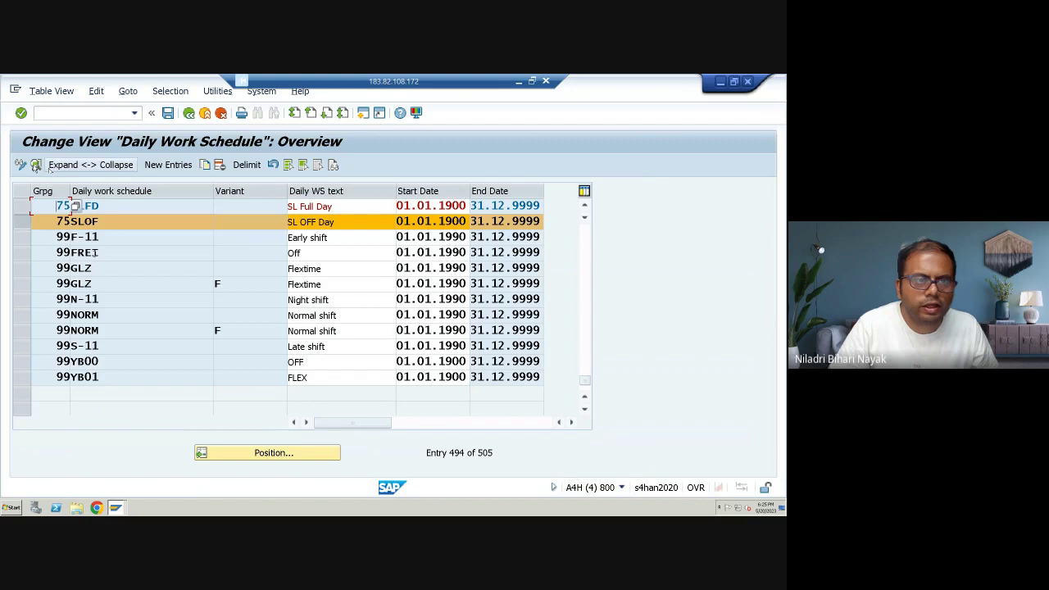
left_click(36, 165)
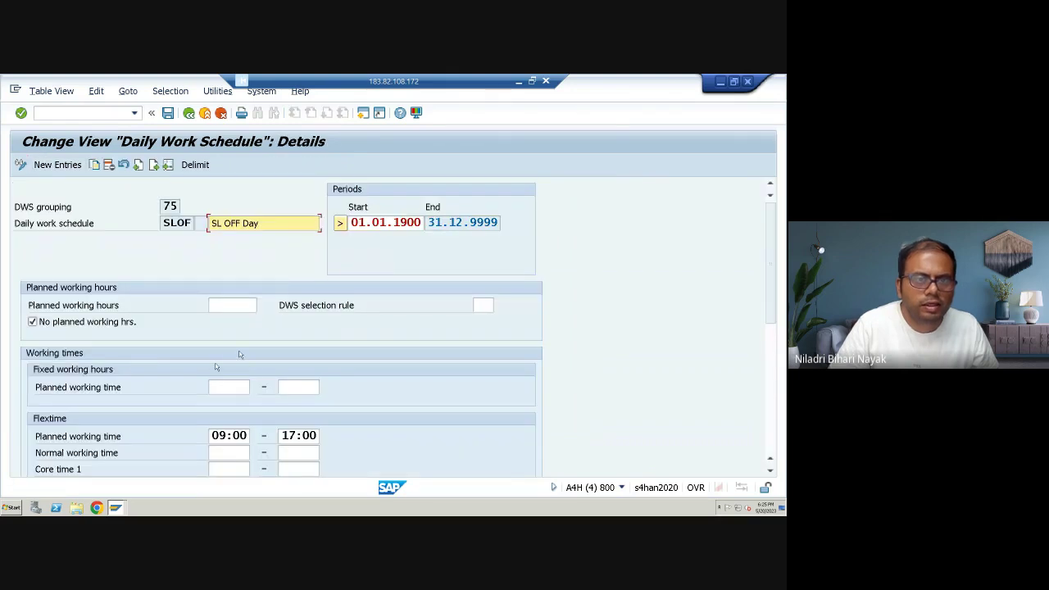
scroll(246, 362, "down", 1)
scroll(233, 359, "down", 2)
scroll(232, 358, "down", 1)
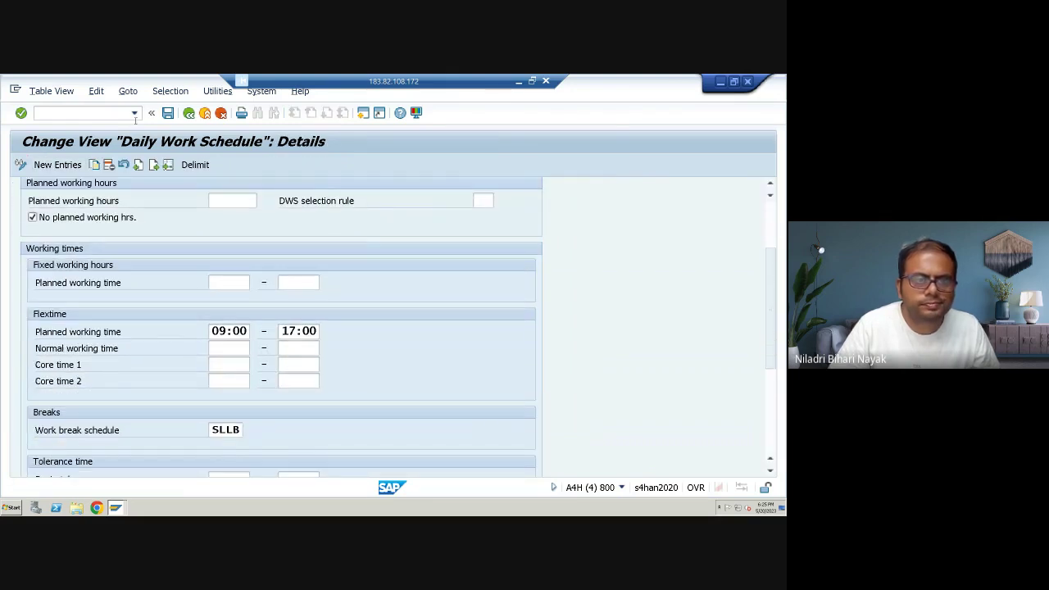
scroll(232, 358, "down", 1)
left_click(188, 113)
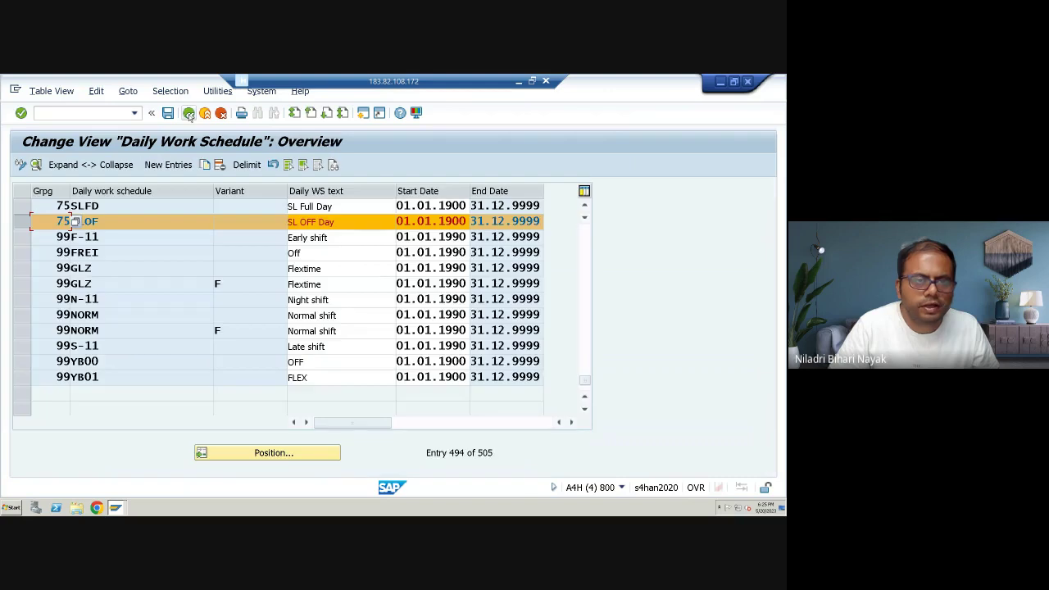
- Open Define Period Work Schedules and position the list on grouping 75, schedule SLPW
left_click(189, 113)
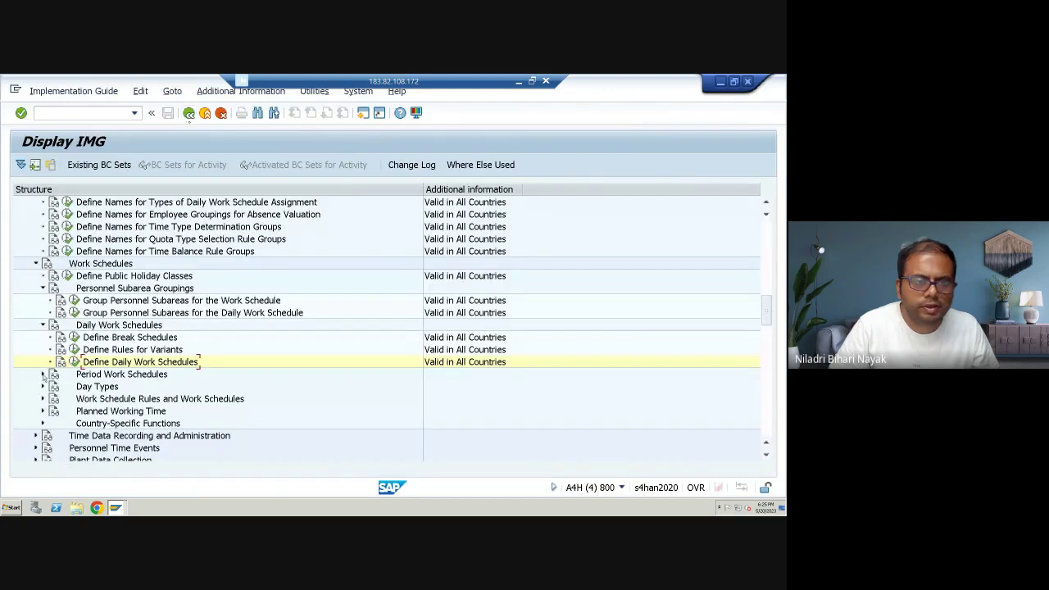
left_click(43, 374)
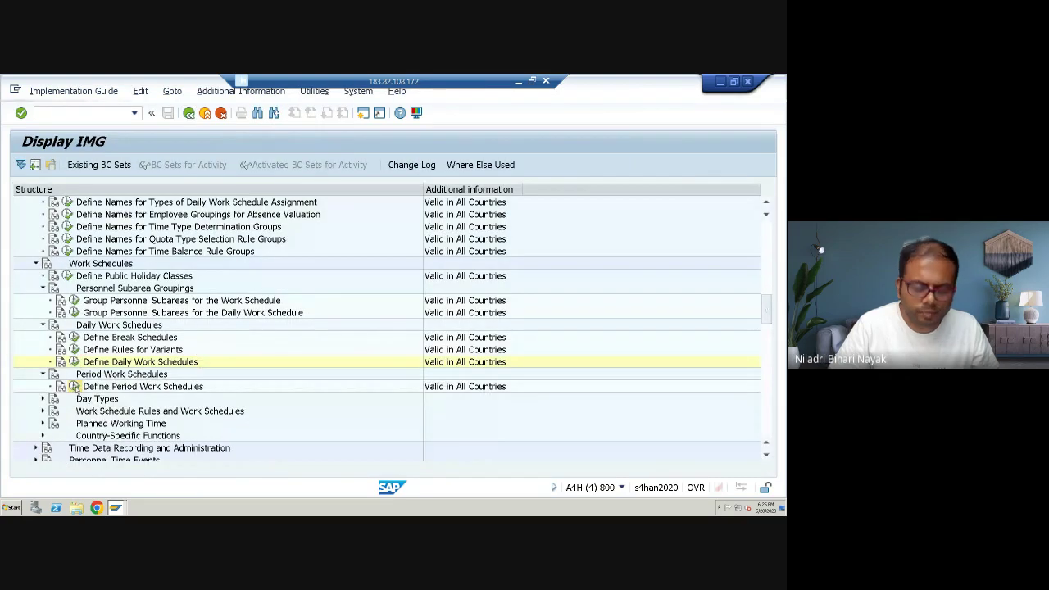
left_click(73, 386)
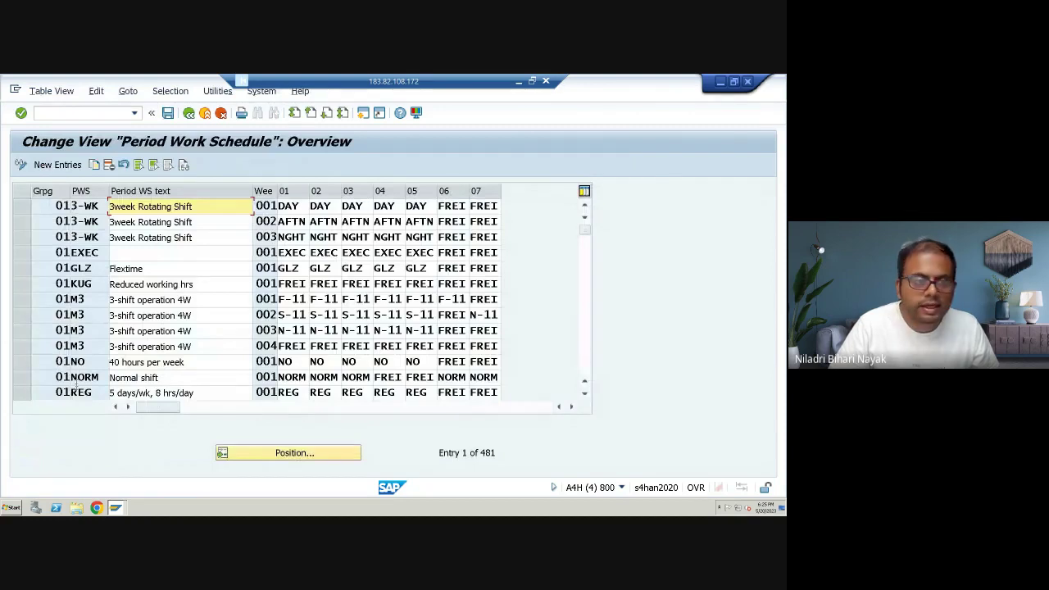
left_click(267, 453)
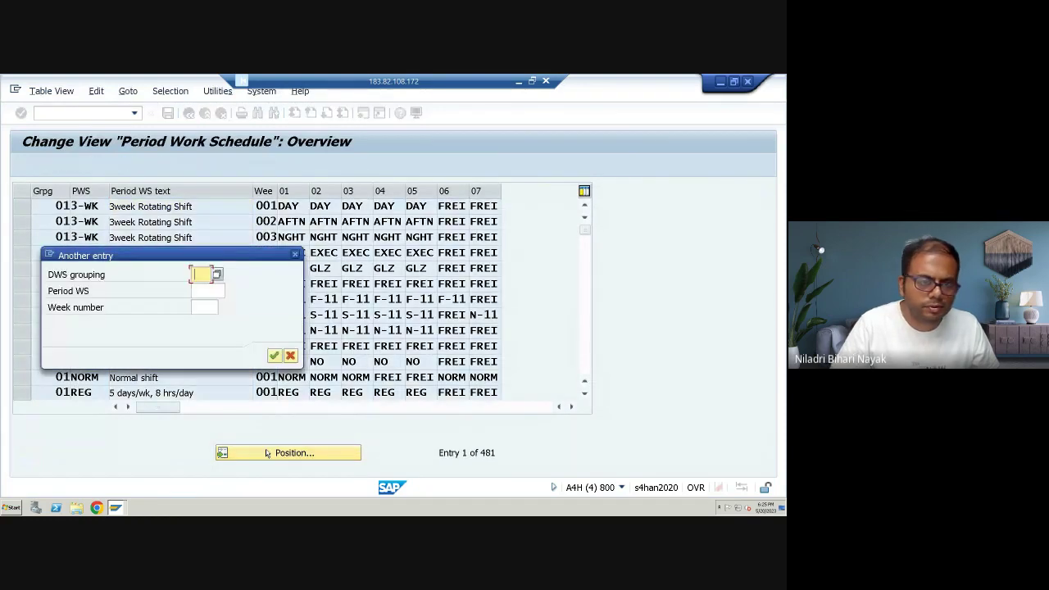
type("SL")
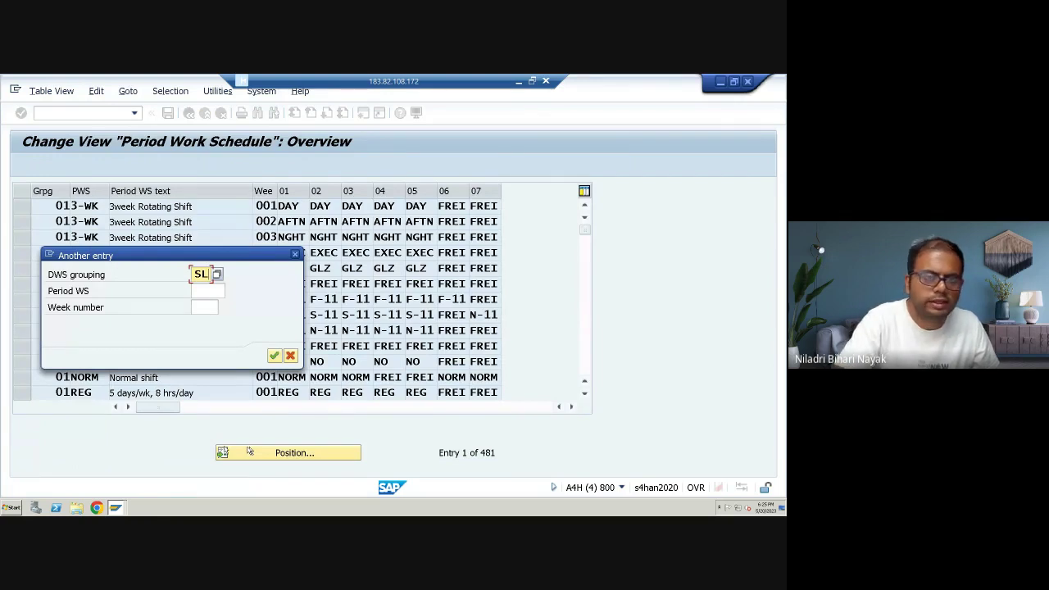
key("BackSpace")
key("BackSpace")
type("75")
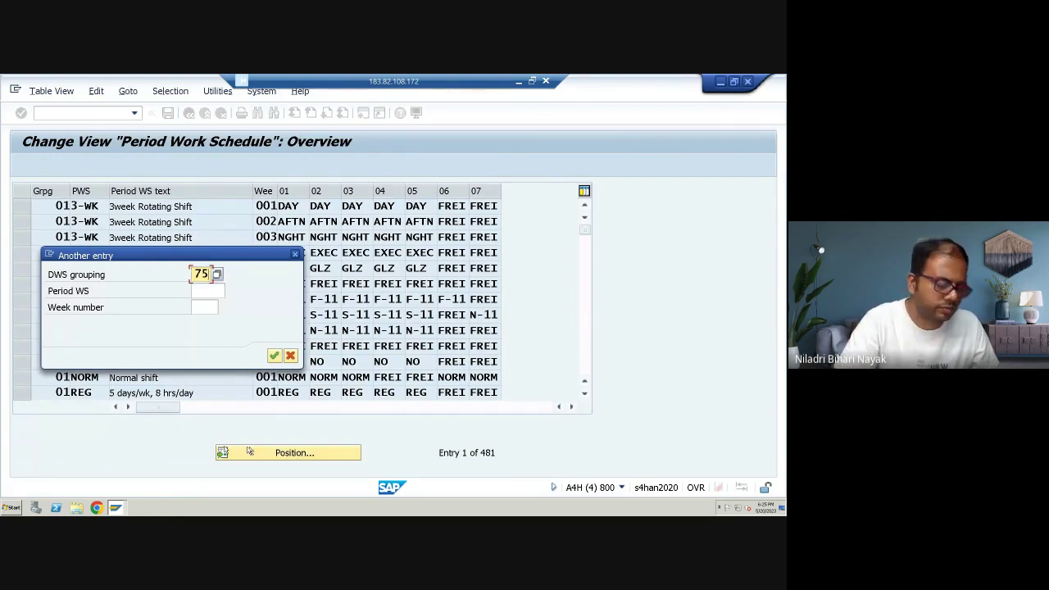
key("Tab")
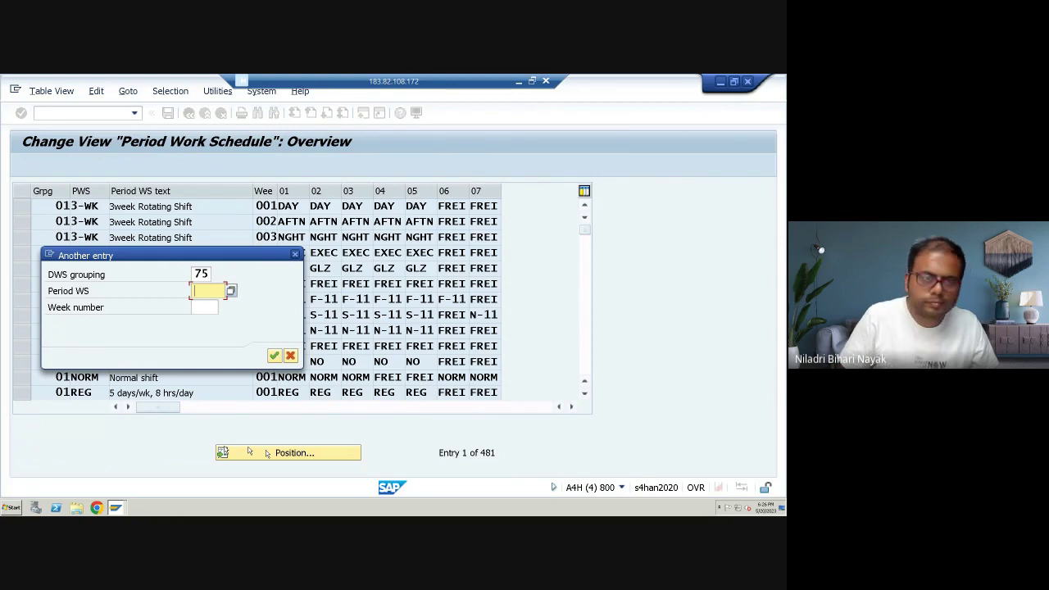
type("SLP")
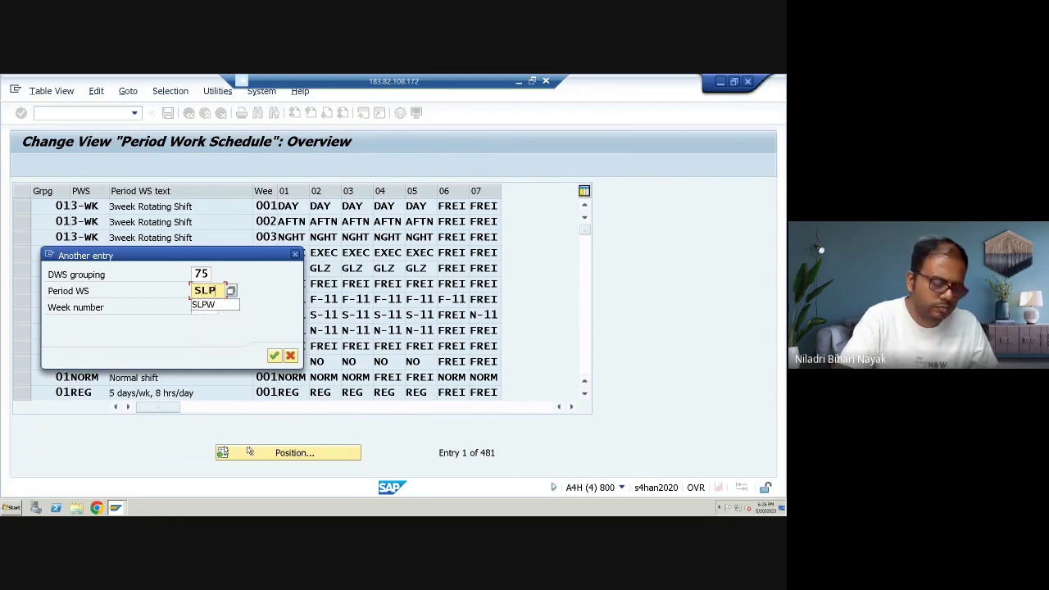
type("W")
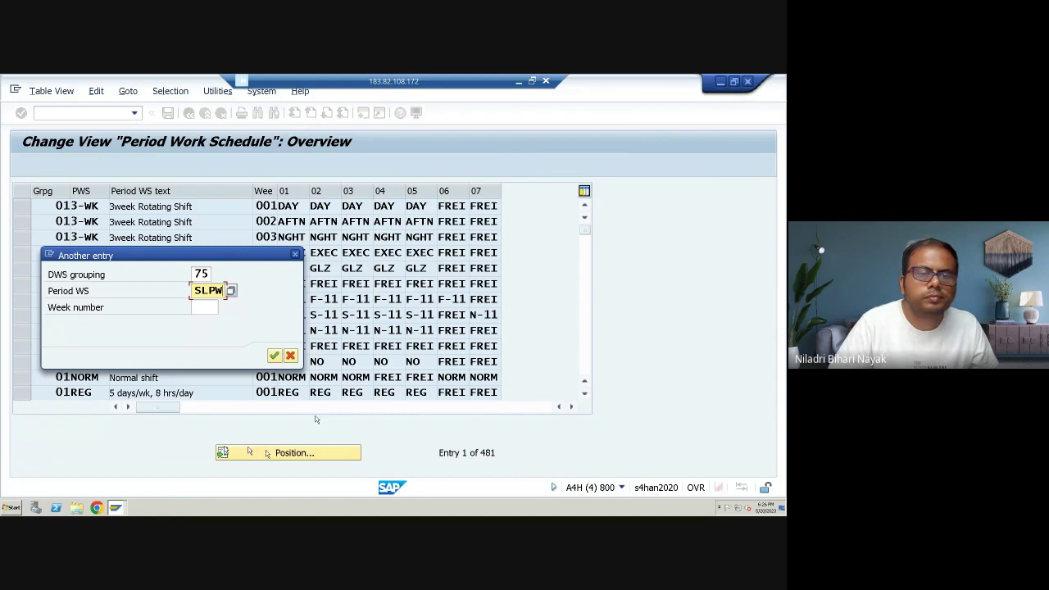
left_click(274, 355)
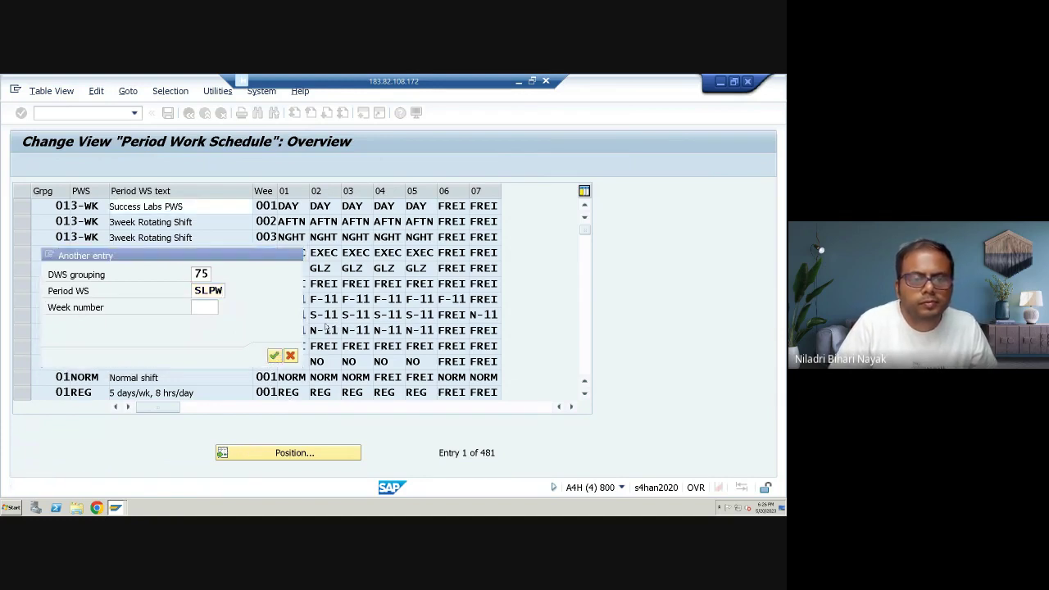
scroll(273, 331, "up", 3)
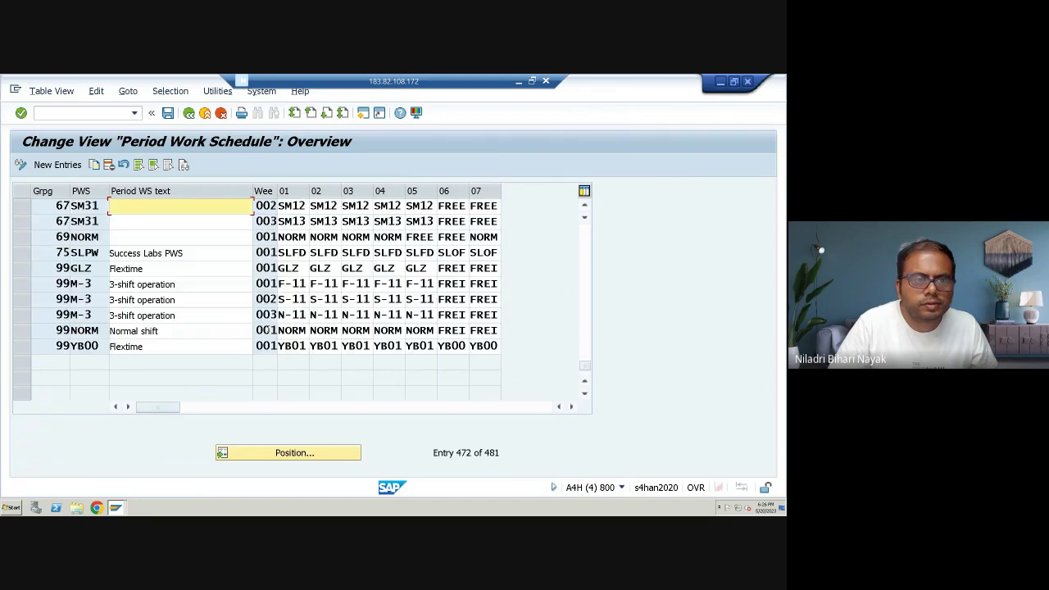
- Select the 75SLPW period work schedule, widen its week column, then return to the IMG
left_click(164, 254)
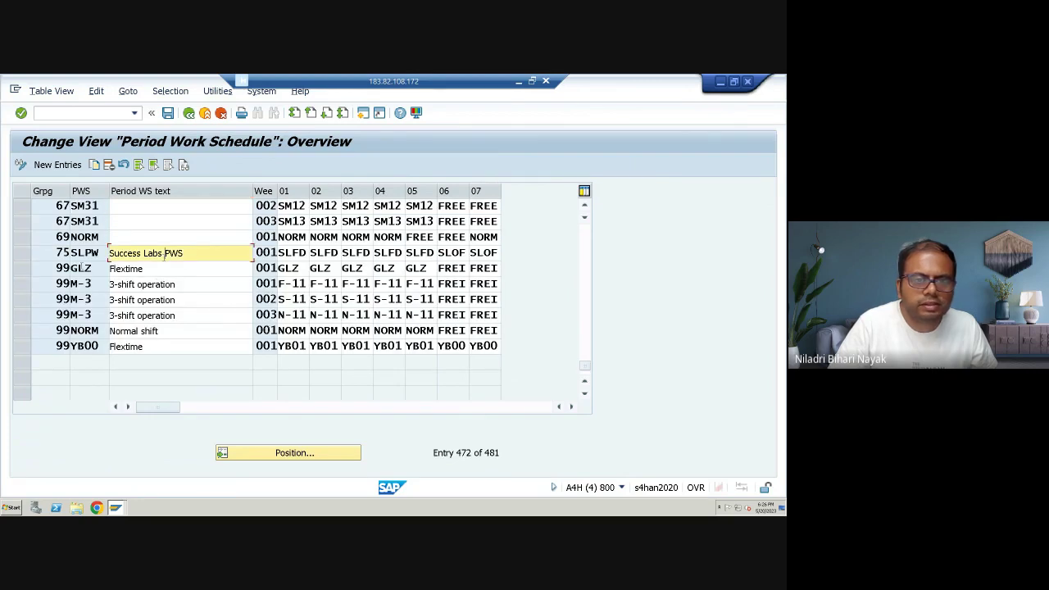
left_click(22, 254)
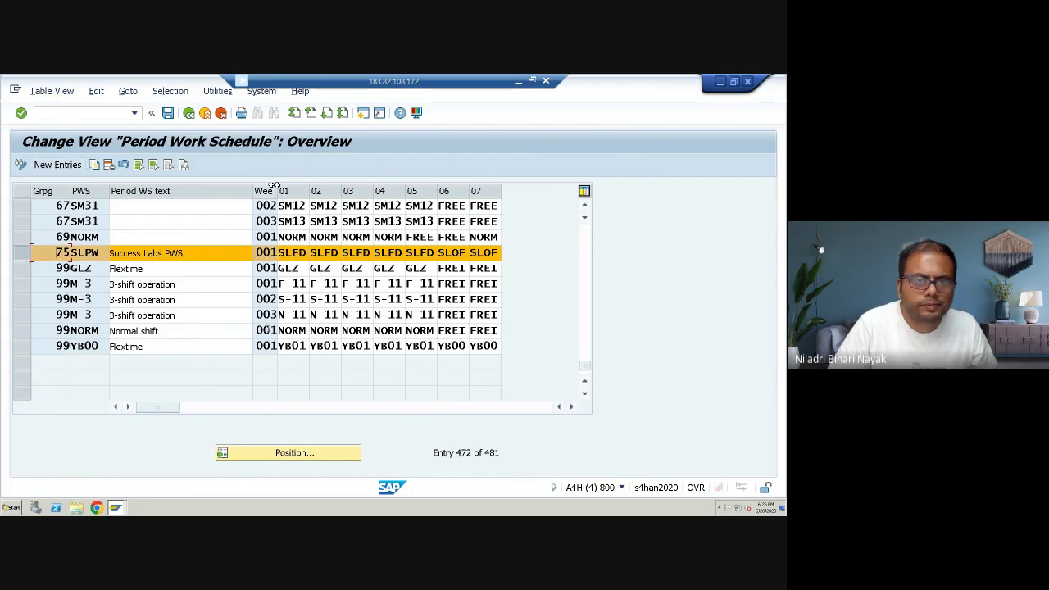
left_click_drag(278, 190, 285, 191)
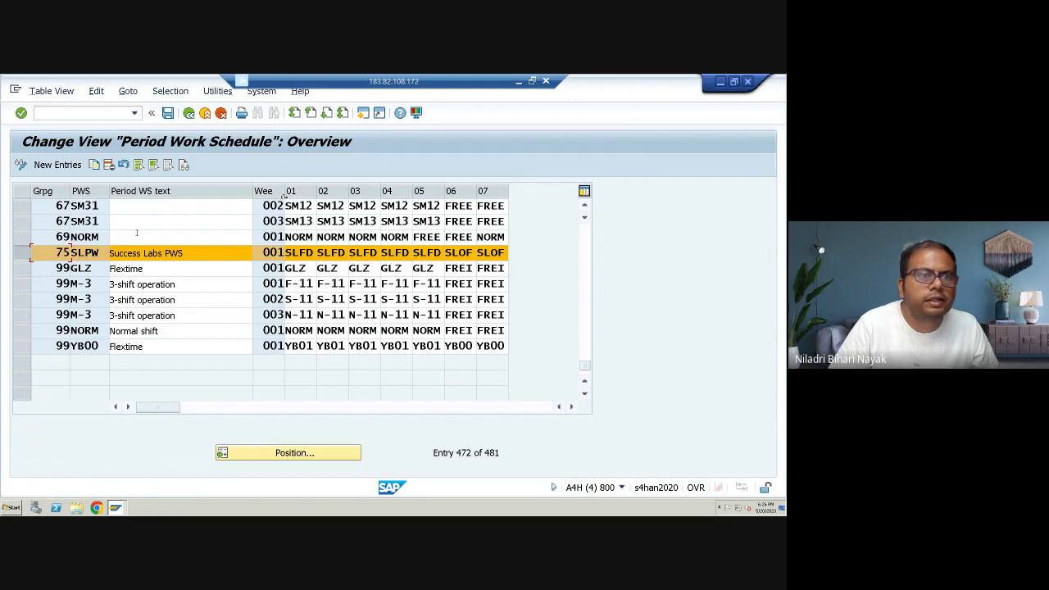
left_click(188, 113)
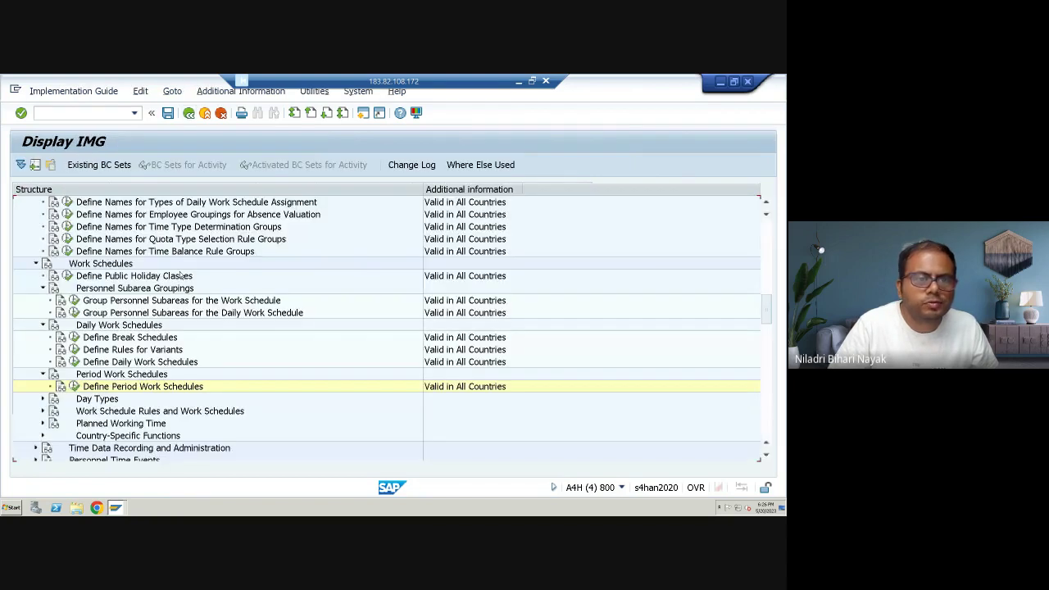
- Expand Work Schedule Rules and Work Schedules and run Define Employee Subgroup Groupings
scroll(182, 277, "down", 2)
scroll(182, 314, "down", 2)
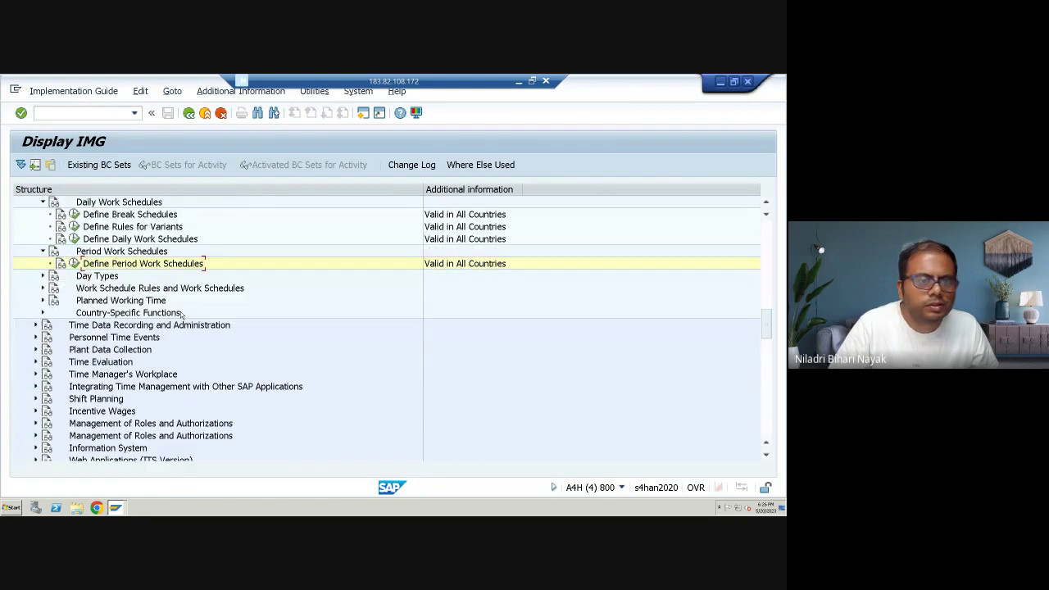
left_click(43, 288)
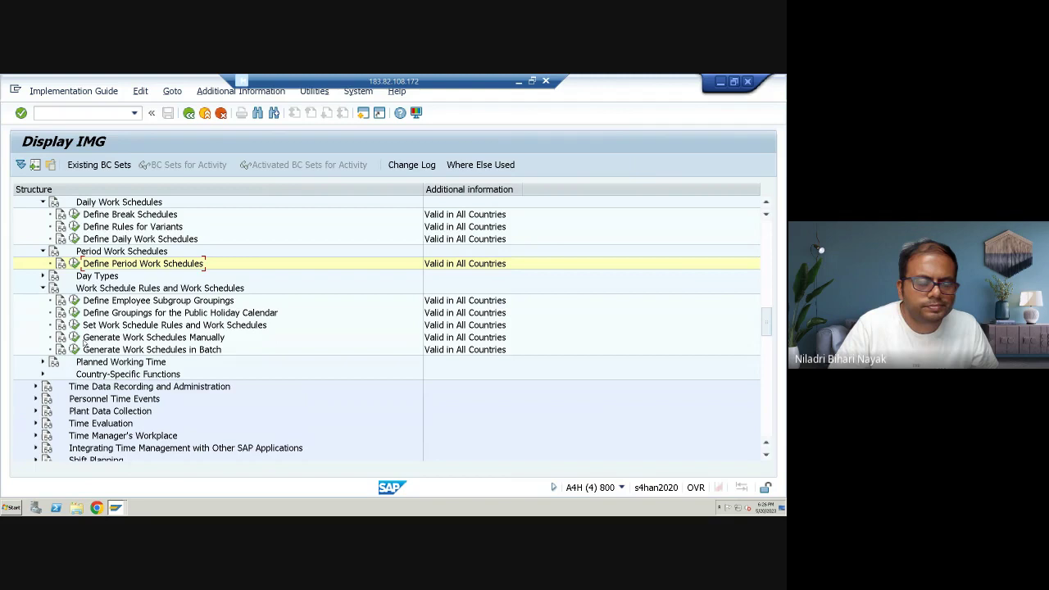
left_click(74, 301)
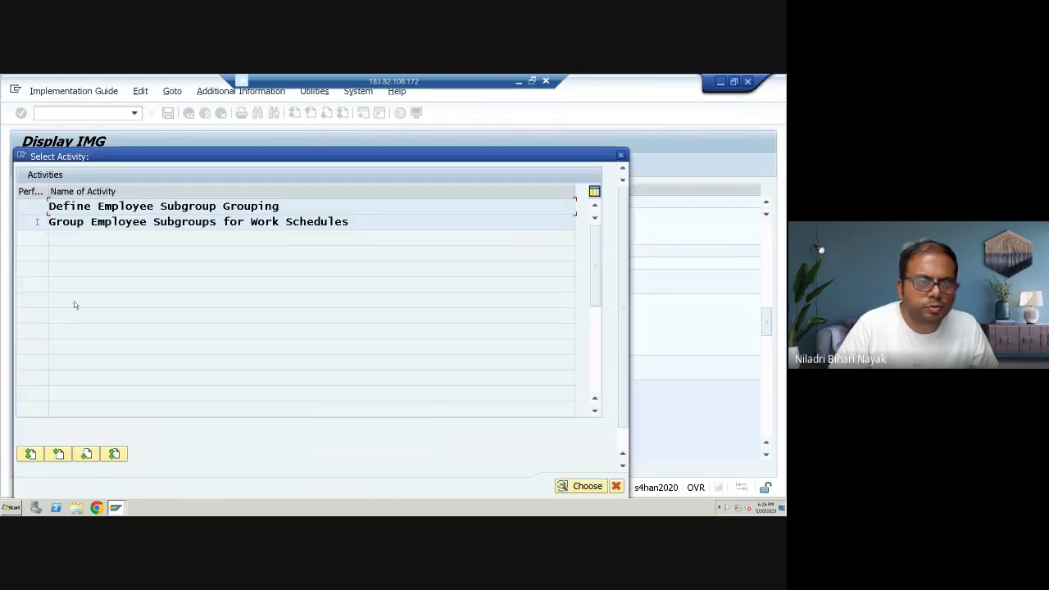
- Open work schedule subgroup groupings for country grouping 40: N1–N6 have 2, M7 has A
key("Return")
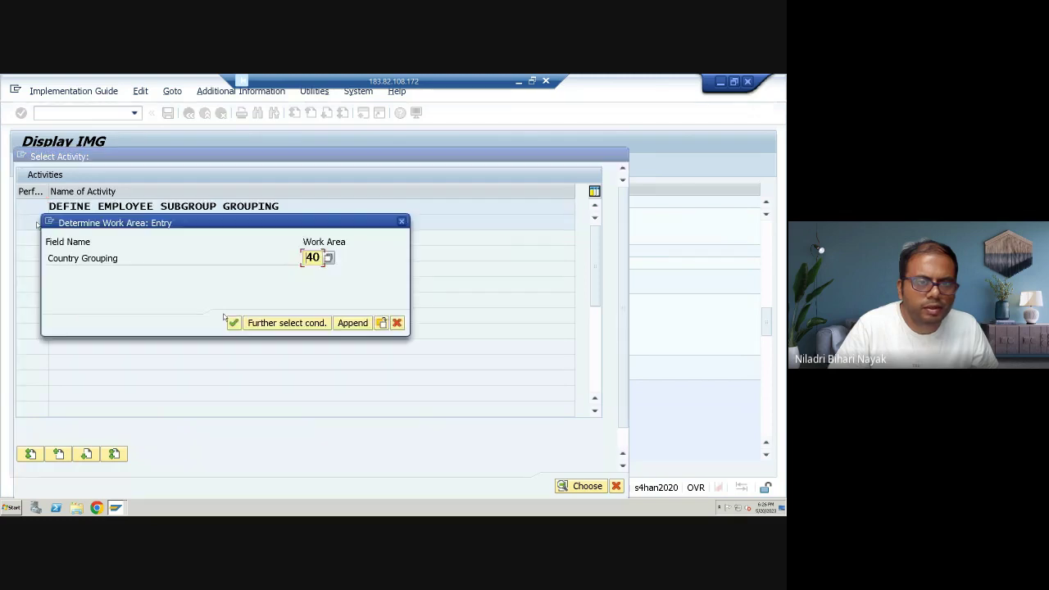
left_click(234, 323)
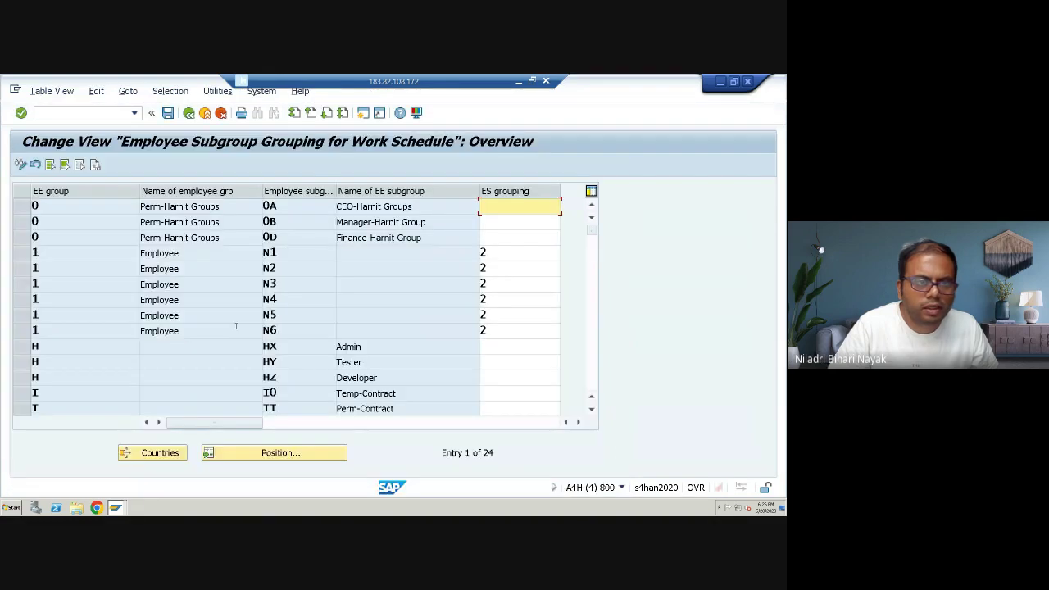
scroll(283, 356, "down", 6)
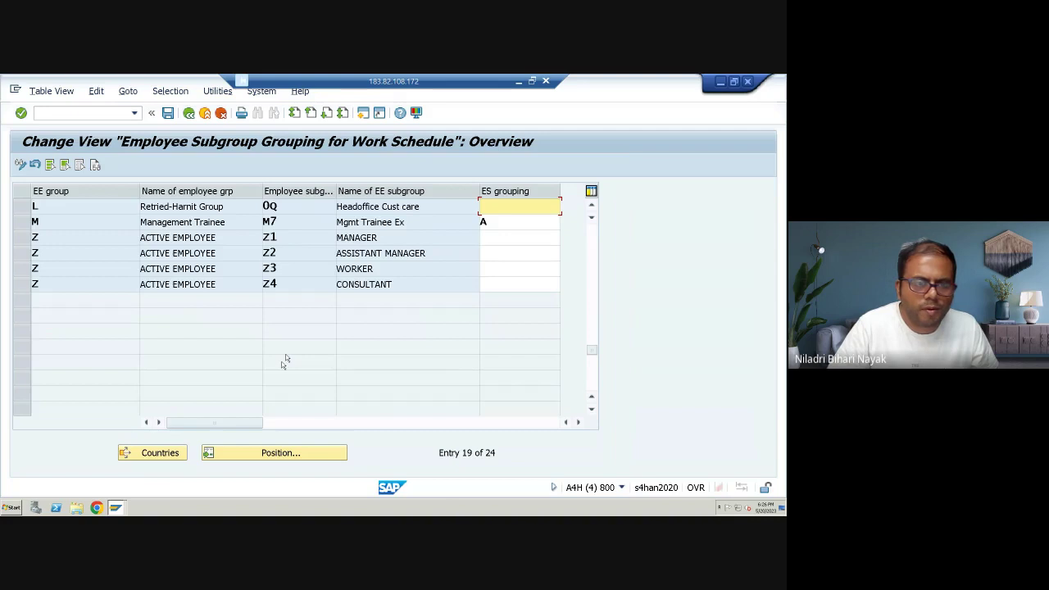
scroll(281, 362, "up", 2)
scroll(282, 361, "up", 1)
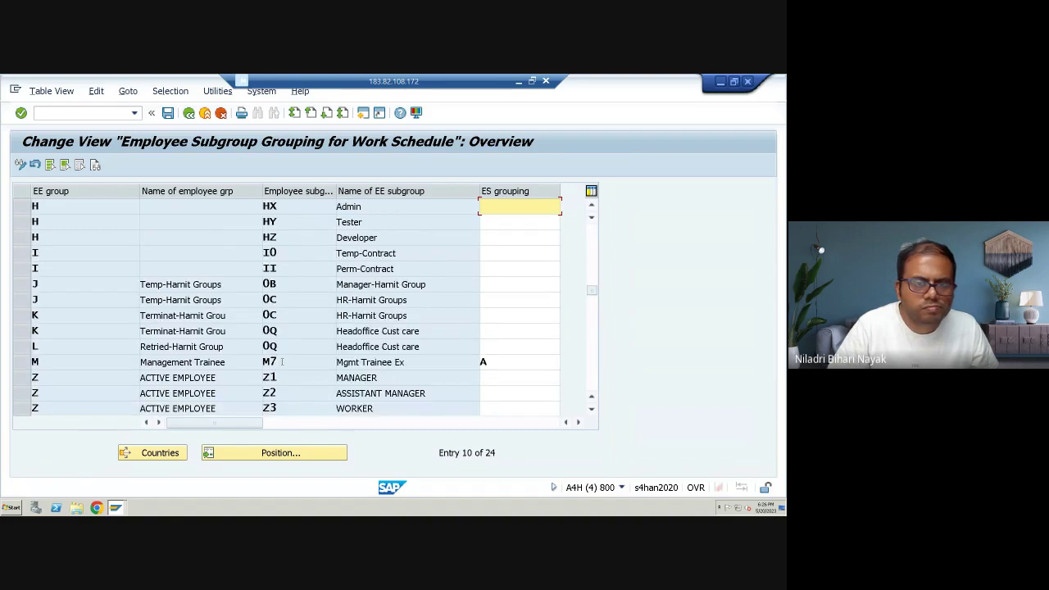
scroll(283, 362, "up", 3)
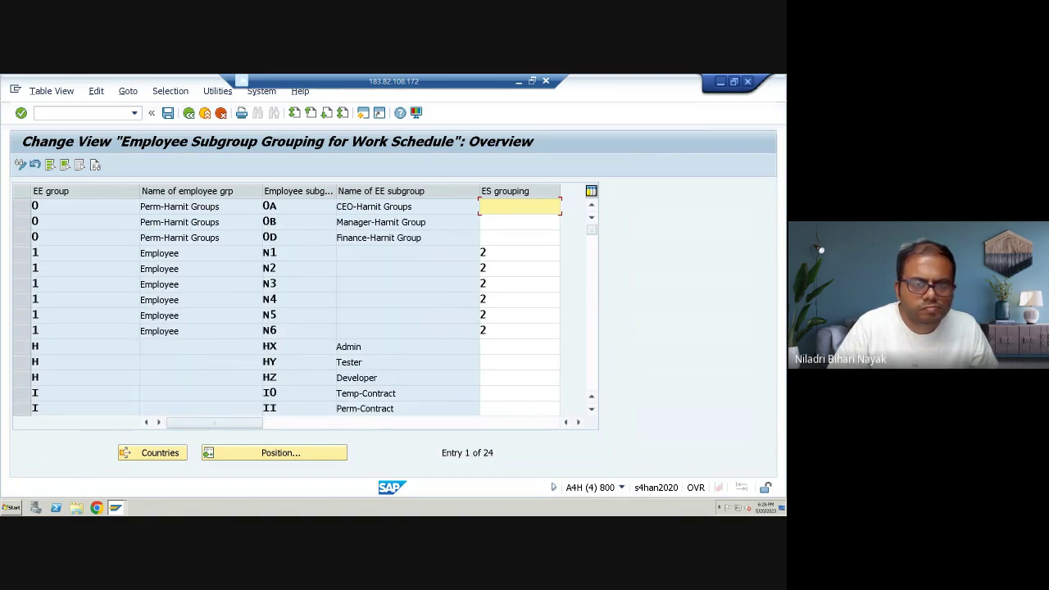
scroll(282, 362, "down", 5)
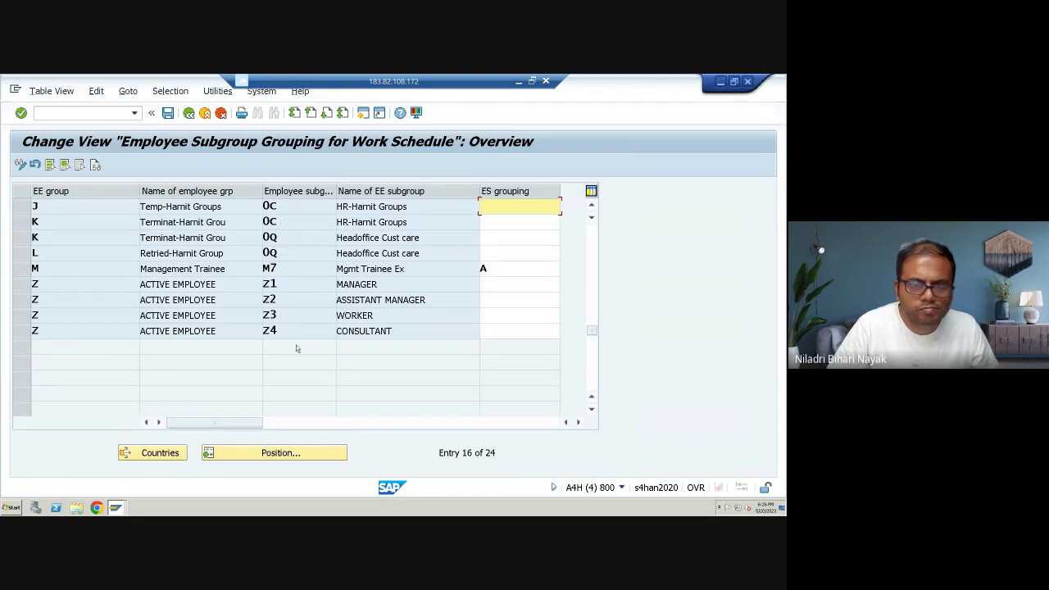
scroll(296, 377, "up", 1)
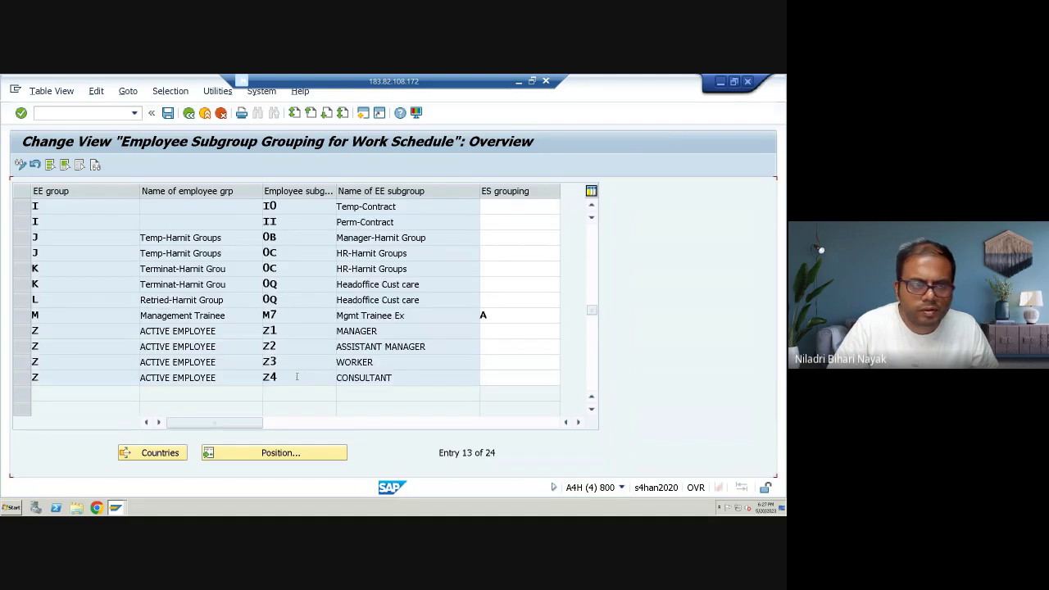
scroll(297, 376, "up", 3)
scroll(297, 377, "up", 1)
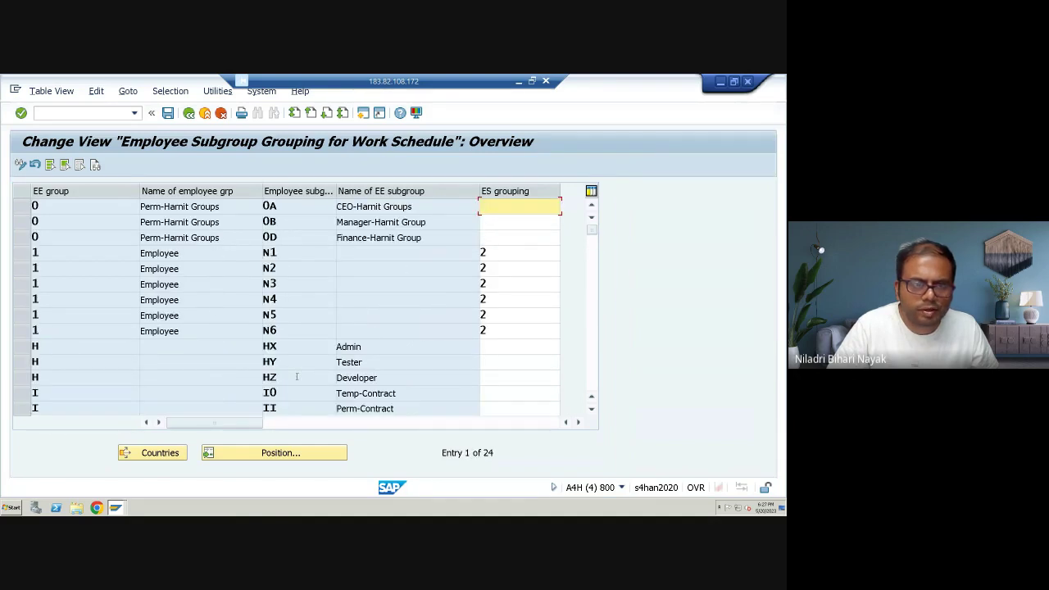
left_click(115, 507)
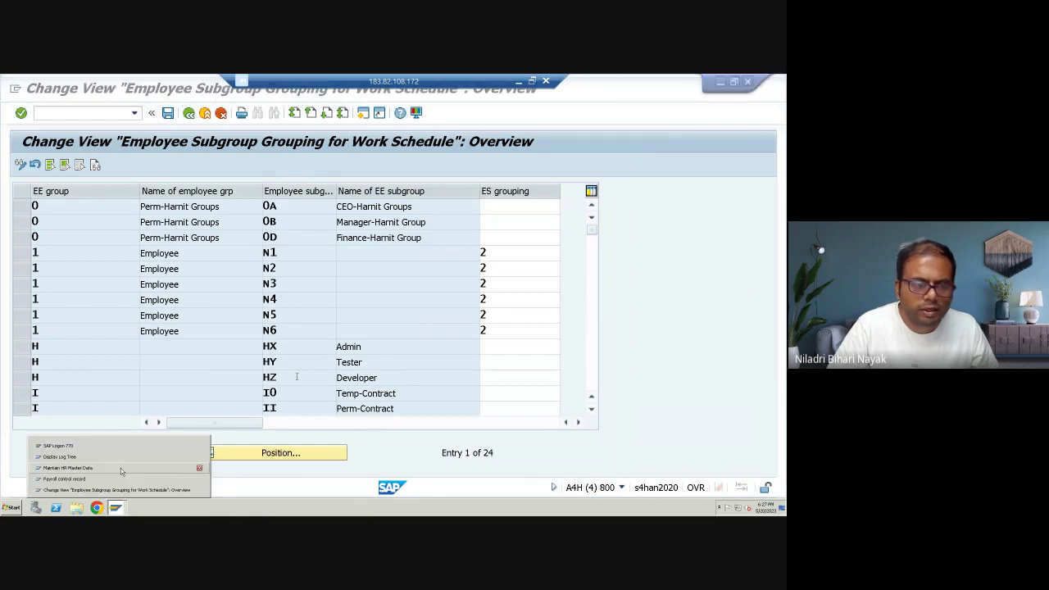
- Open employee 3's 01.04.2023 infotype 1 record, showing subgroup M7 Mgmt Trainee Ex
left_click(121, 468)
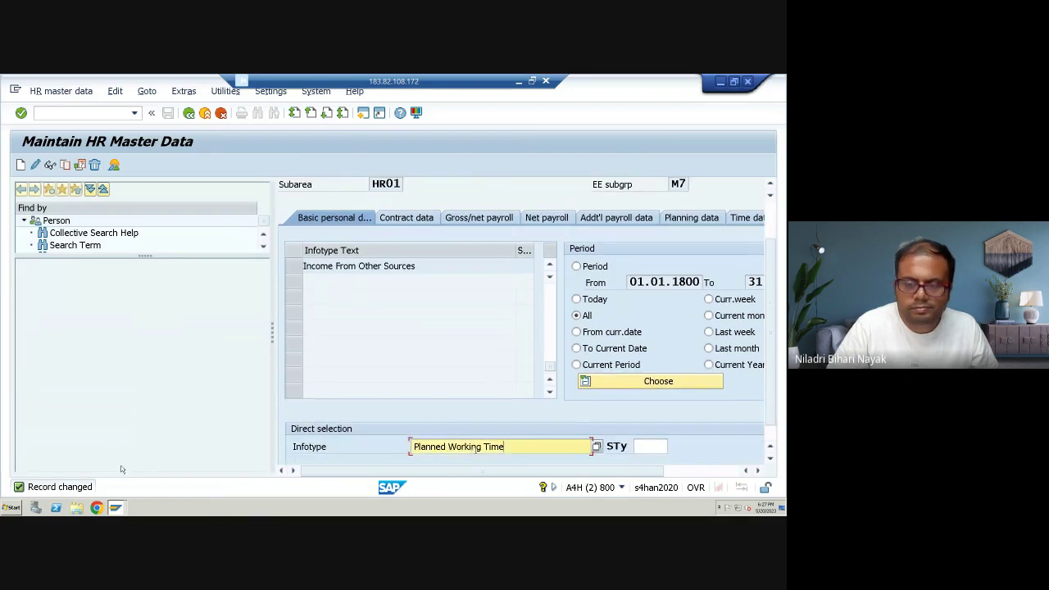
type("1")
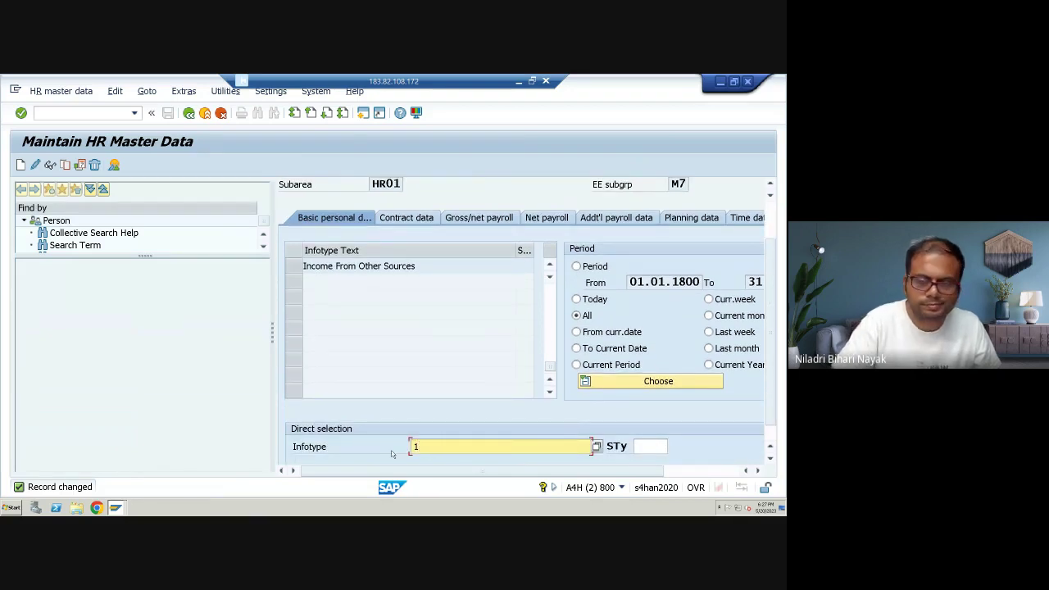
key("Return")
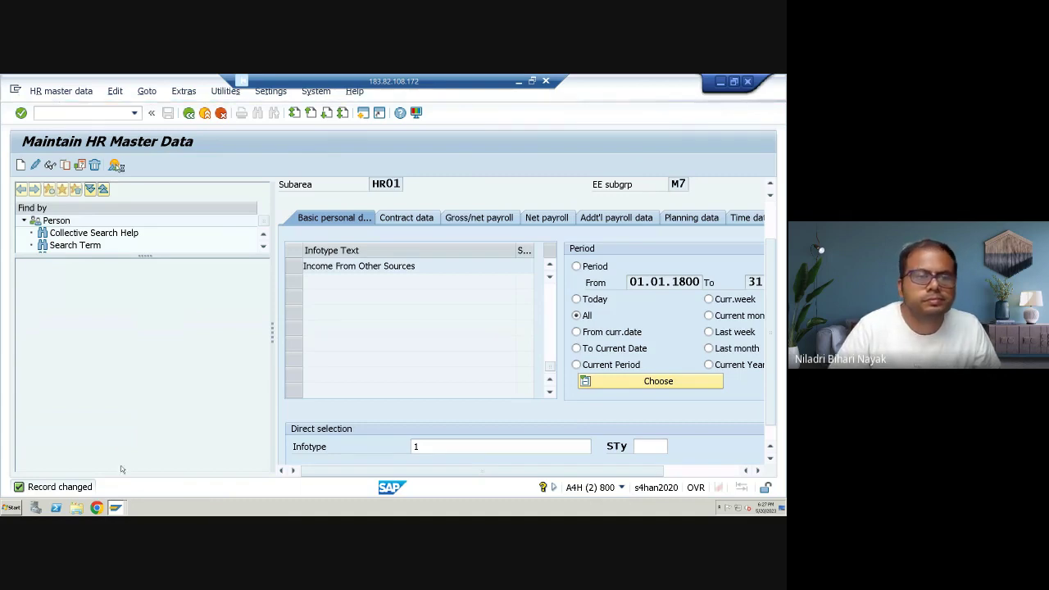
left_click(114, 165)
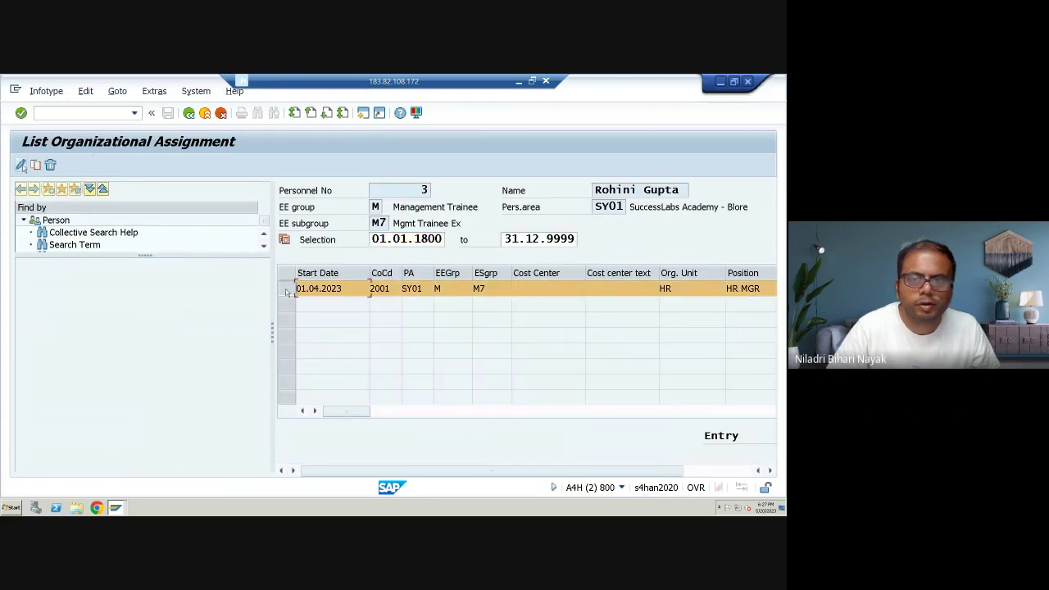
double_click(288, 292)
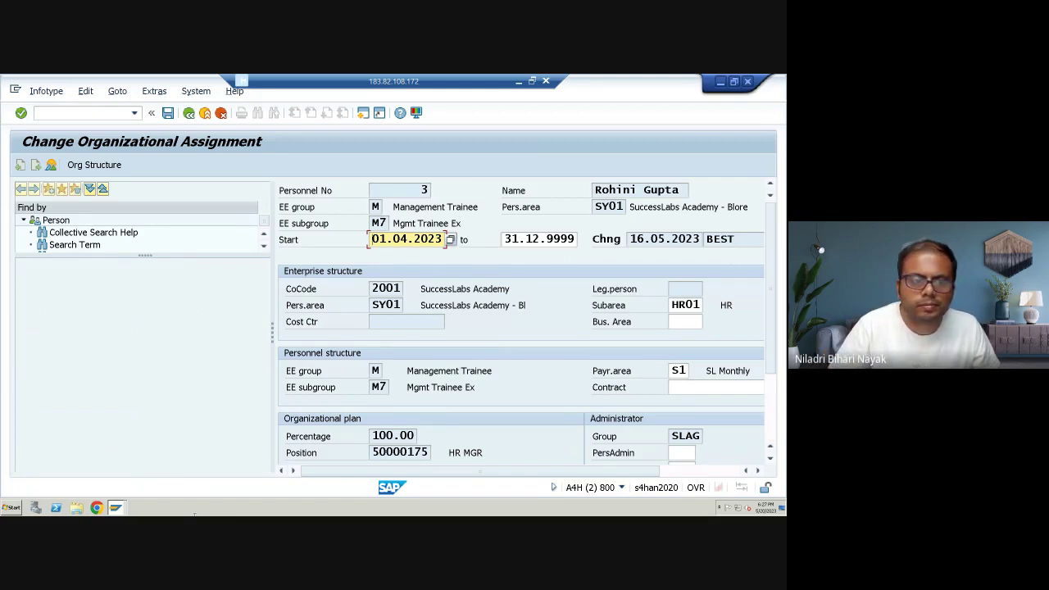
left_click(120, 503)
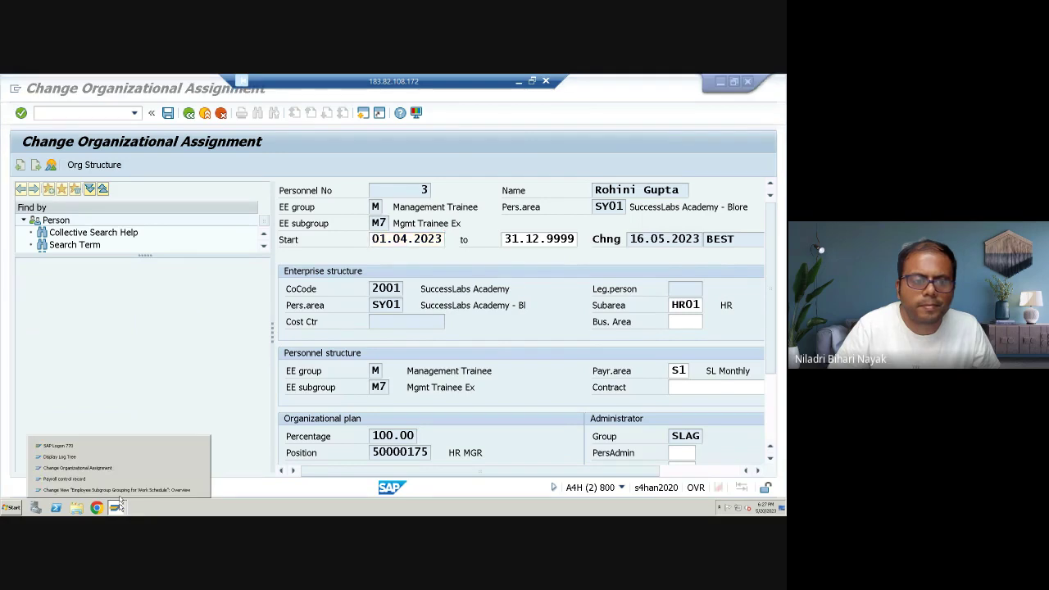
- Back in the grouping table, select the M7 Mgmt Trainee Ex row showing ES grouping A
left_click(118, 490)
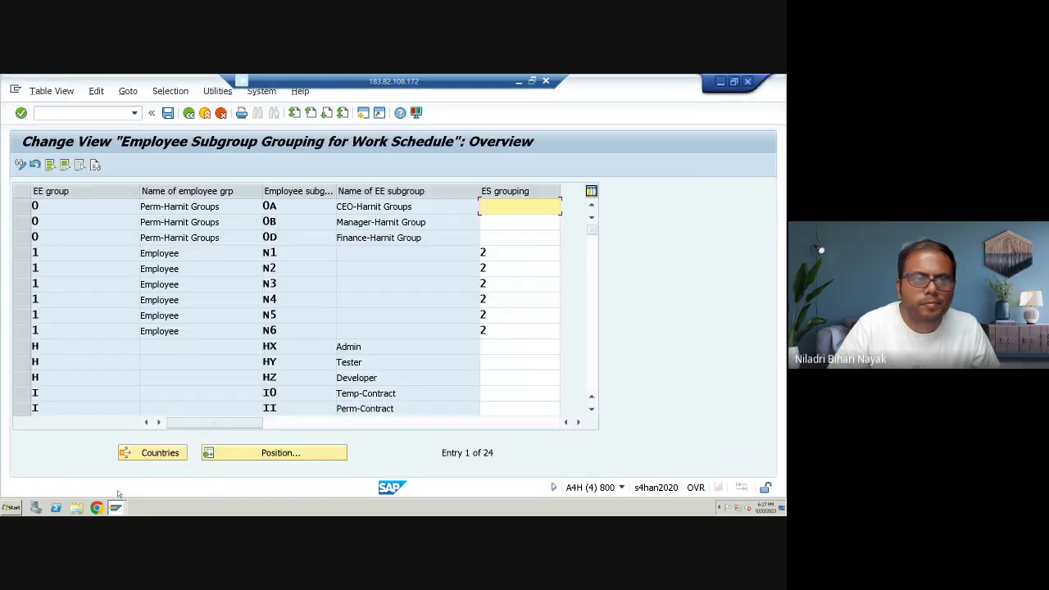
scroll(85, 381, "down", 1)
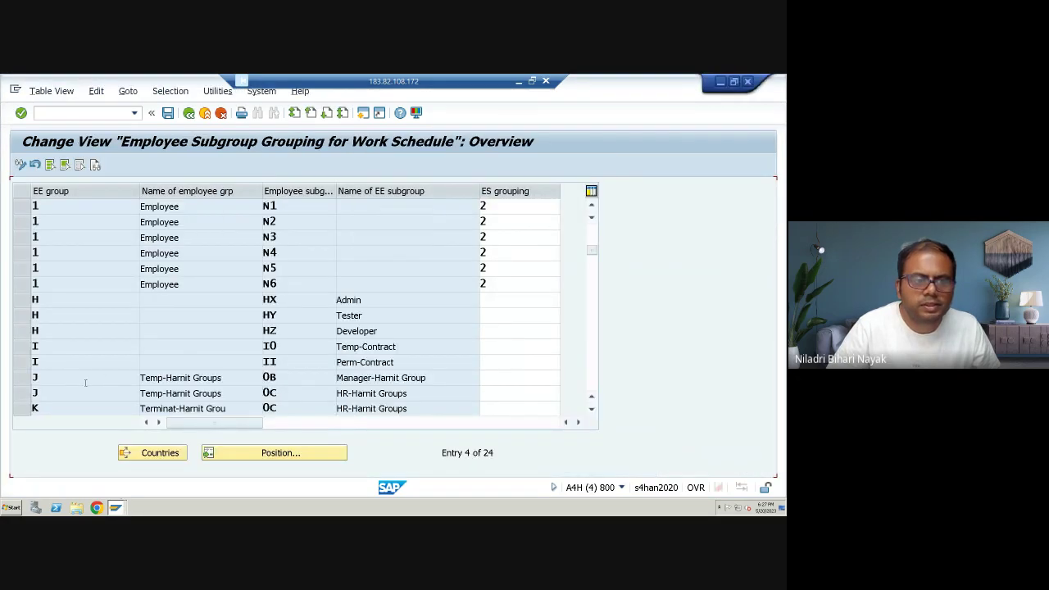
scroll(86, 381, "down", 1)
scroll(86, 381, "down", 1)
scroll(86, 385, "down", 2)
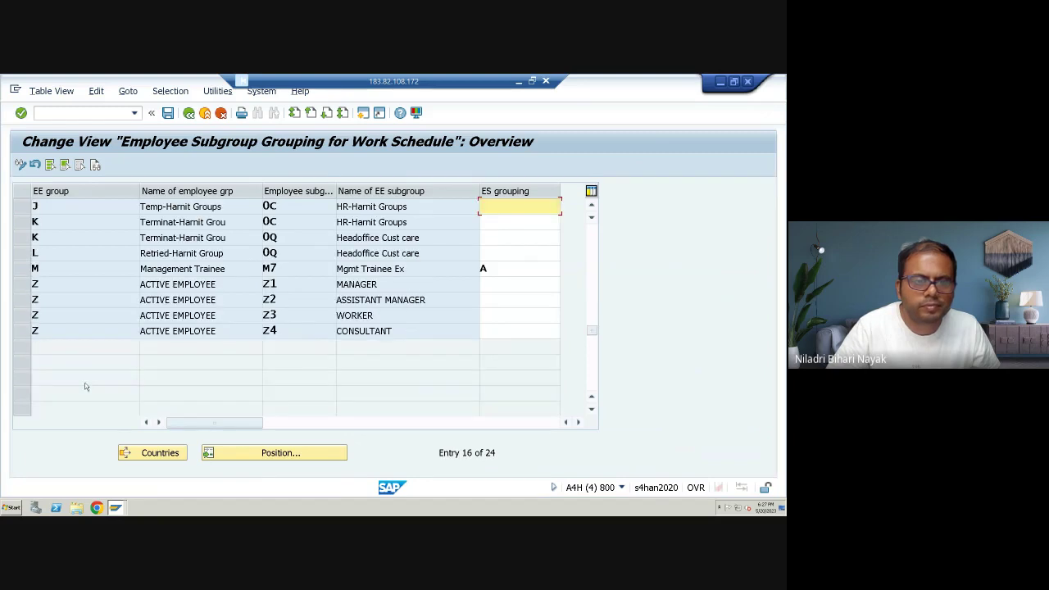
left_click(23, 273)
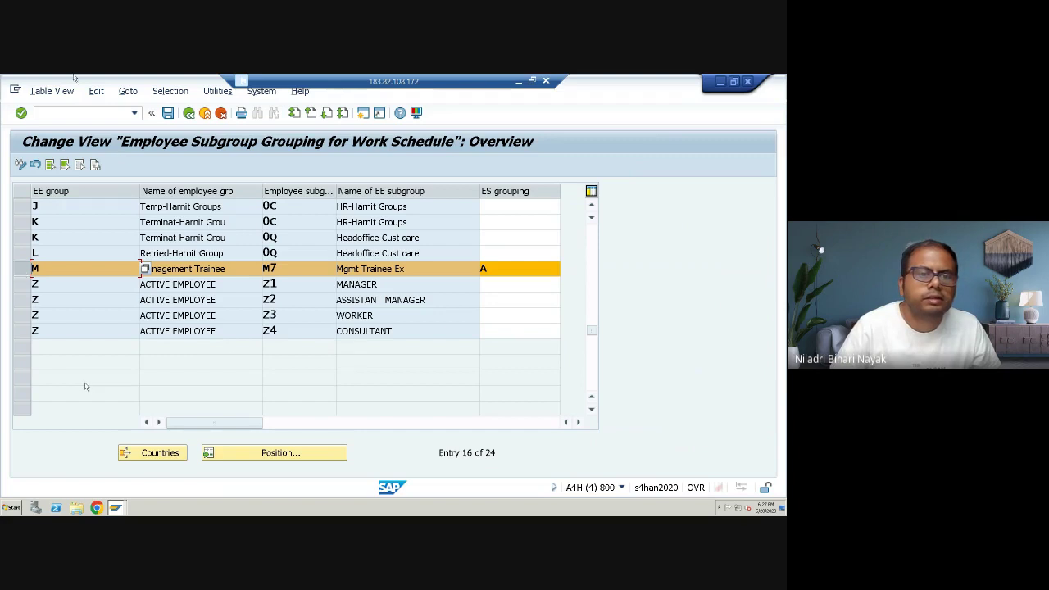
- Close the subgroup grouping table and open the Work Schedule Rule settings
key("F3")
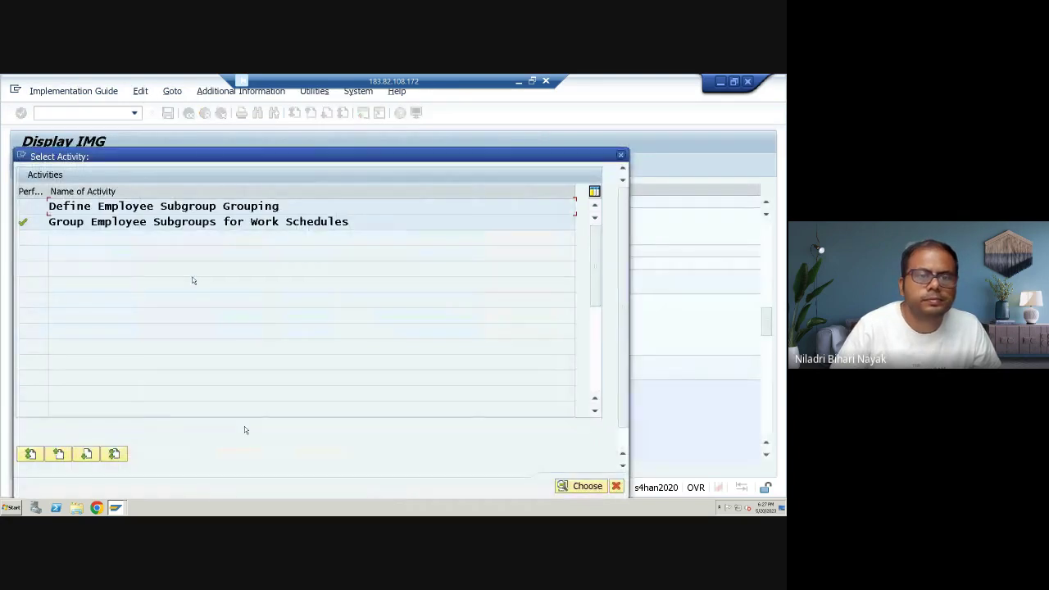
left_click(620, 155)
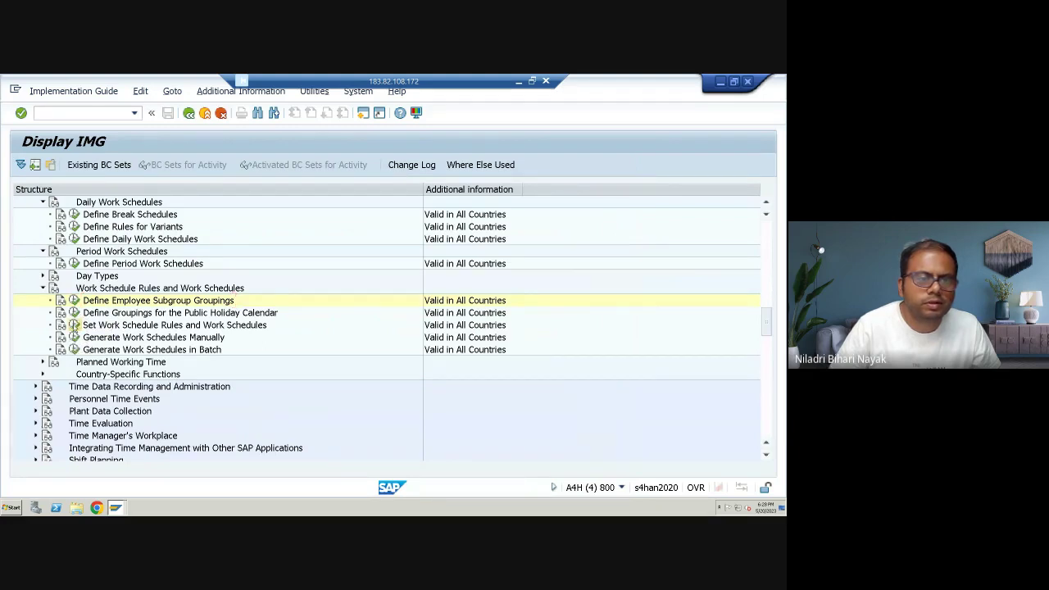
left_click(75, 325)
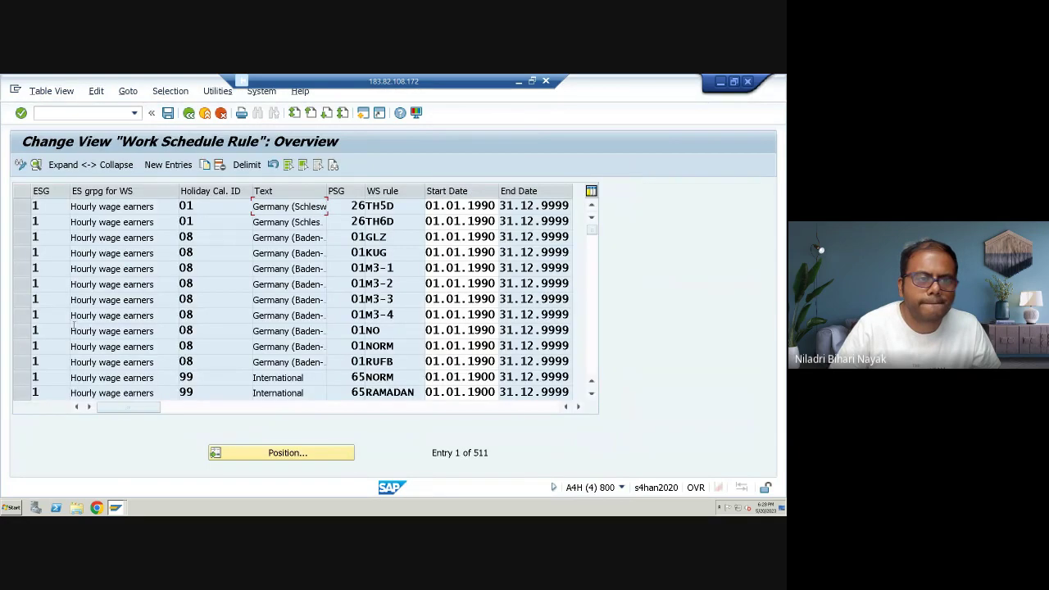
- Position the rule table on ES grouping A, calendar SC, PS grouping 75 (rule SLWSR)
left_click(259, 453)
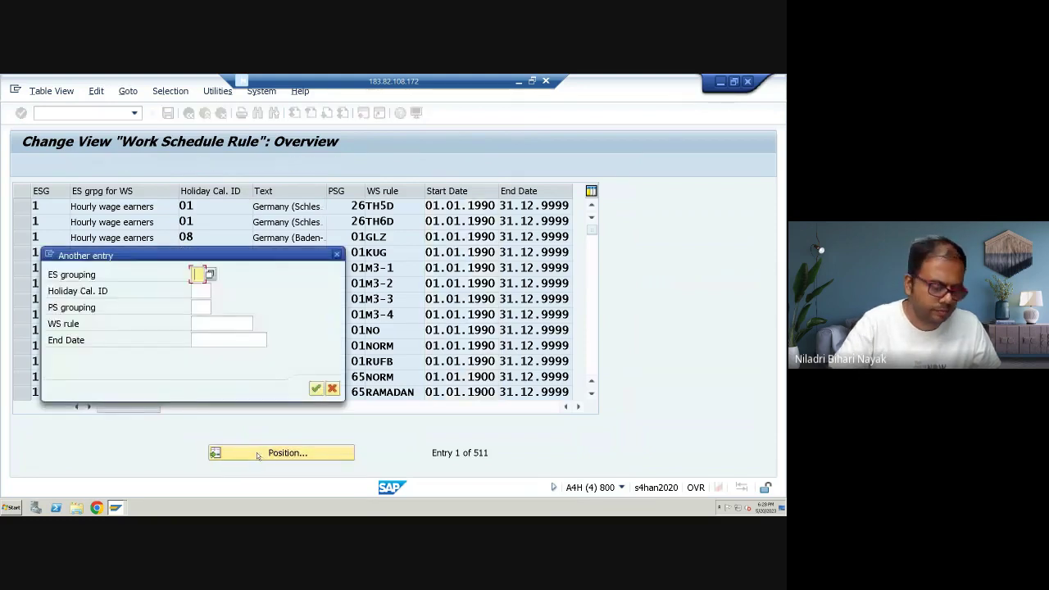
type("A")
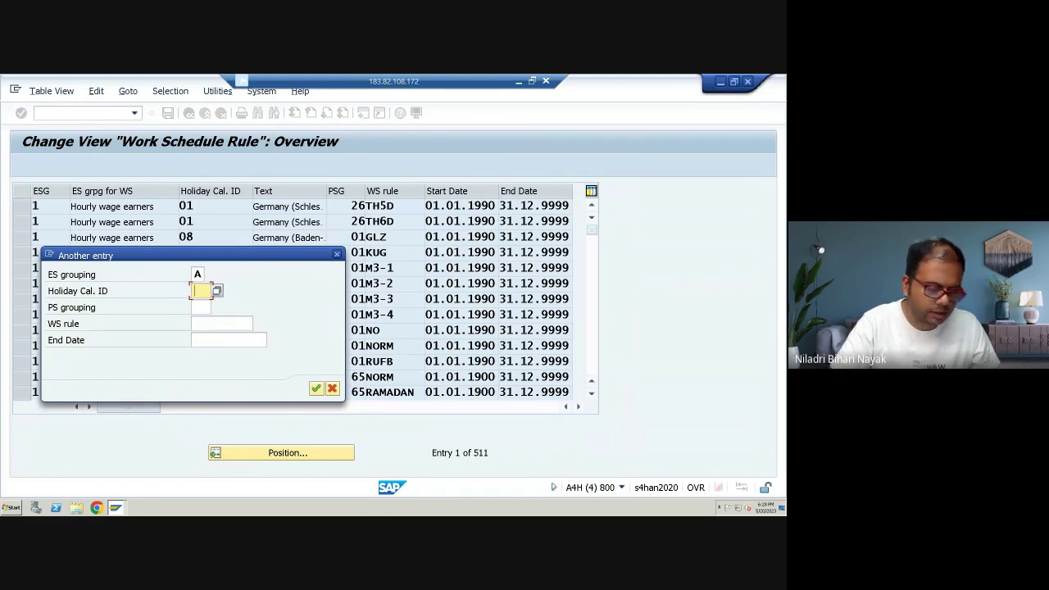
type("SC")
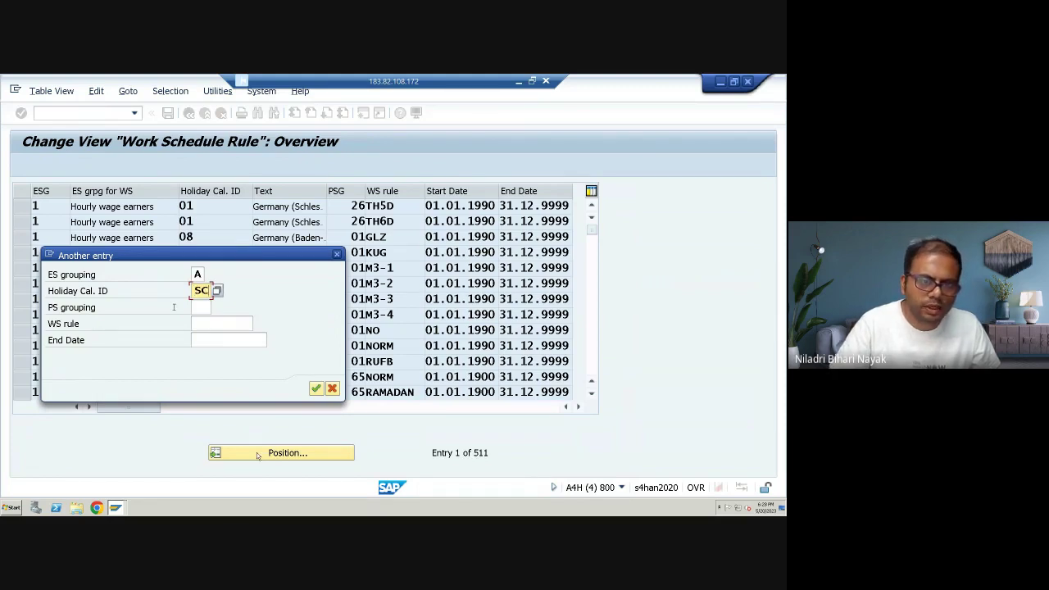
key("Tab")
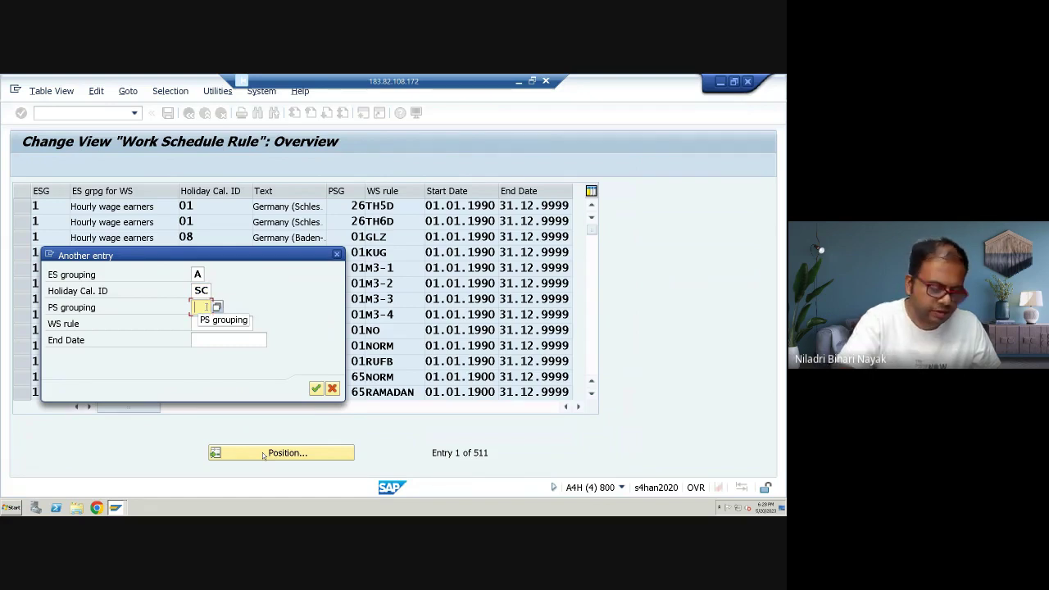
type("7")
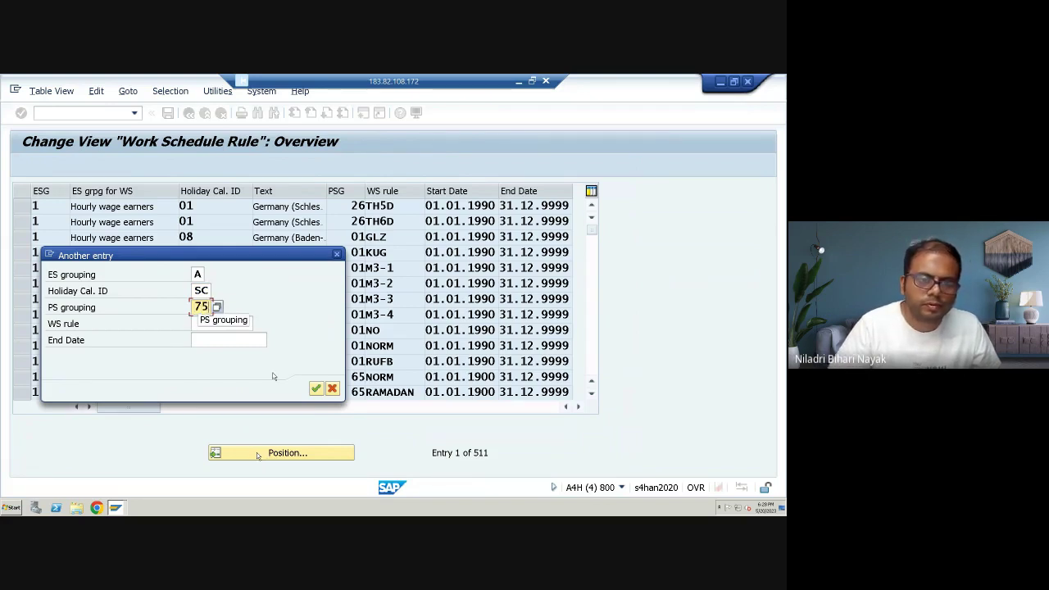
type("5")
left_click(317, 388)
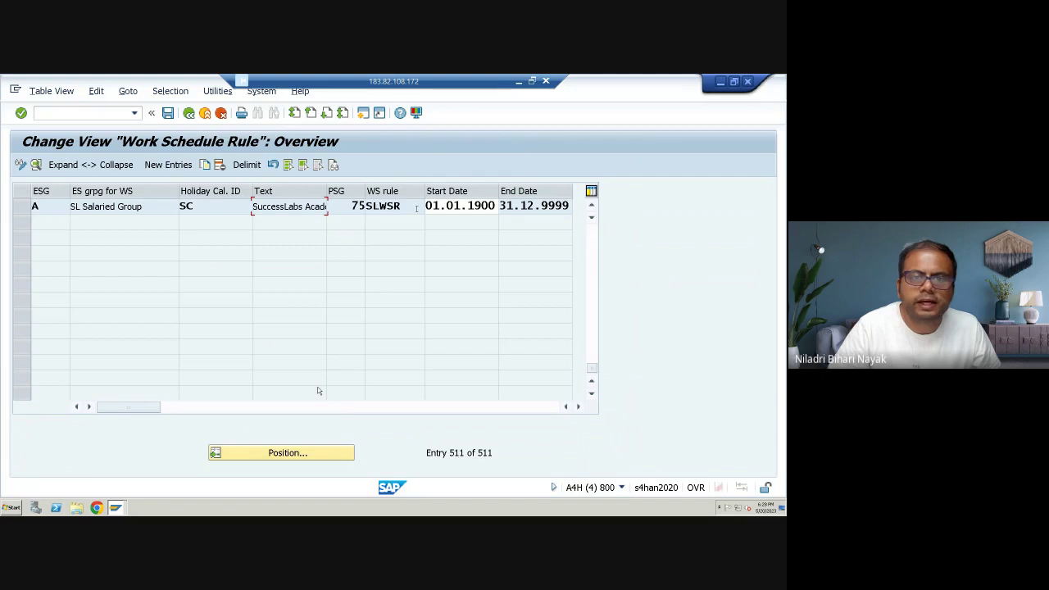
key("Tab")
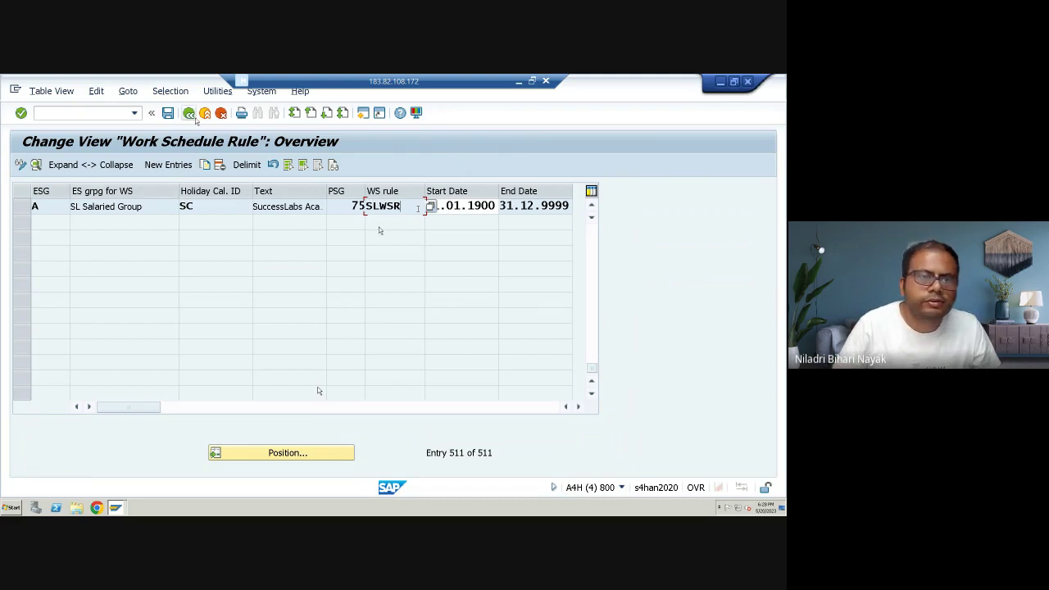
left_click(19, 210)
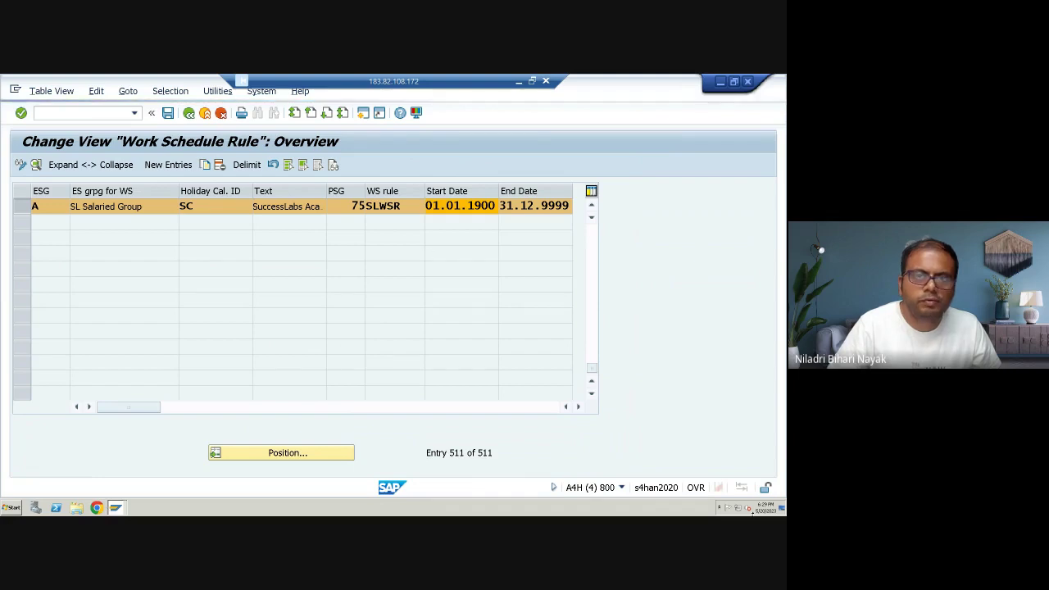
- Set SAP aside, stay in the meeting, and return to the DAYPR answers thread
left_click(518, 81)
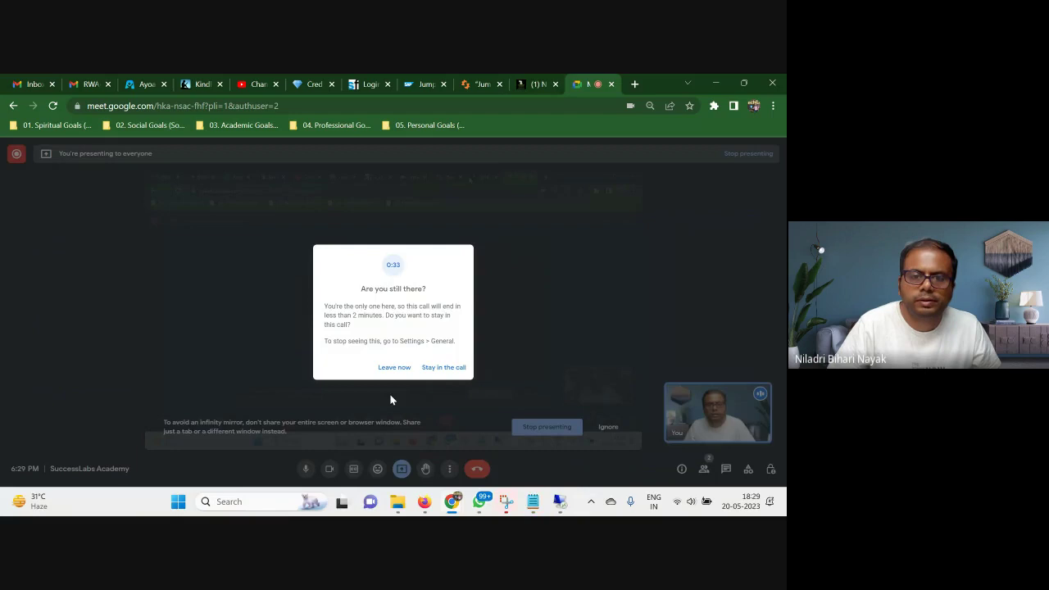
left_click(440, 361)
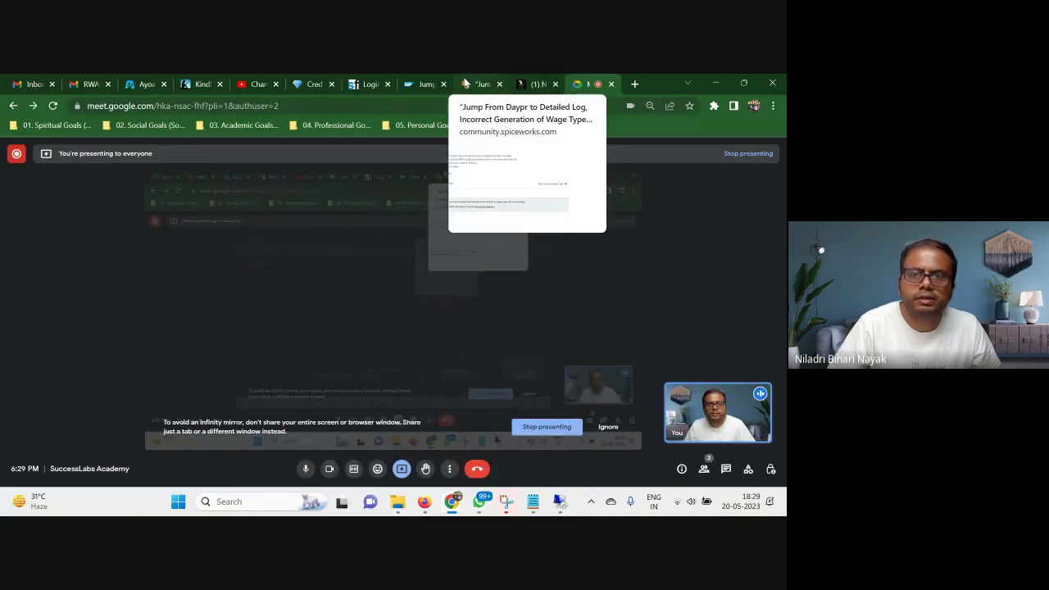
left_click(426, 82)
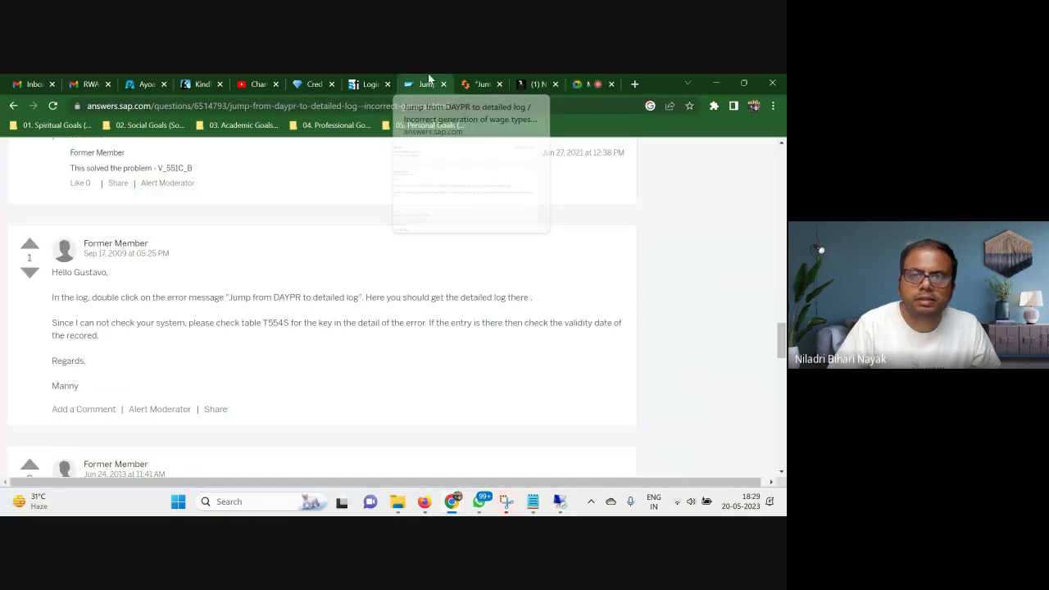
left_click(597, 78)
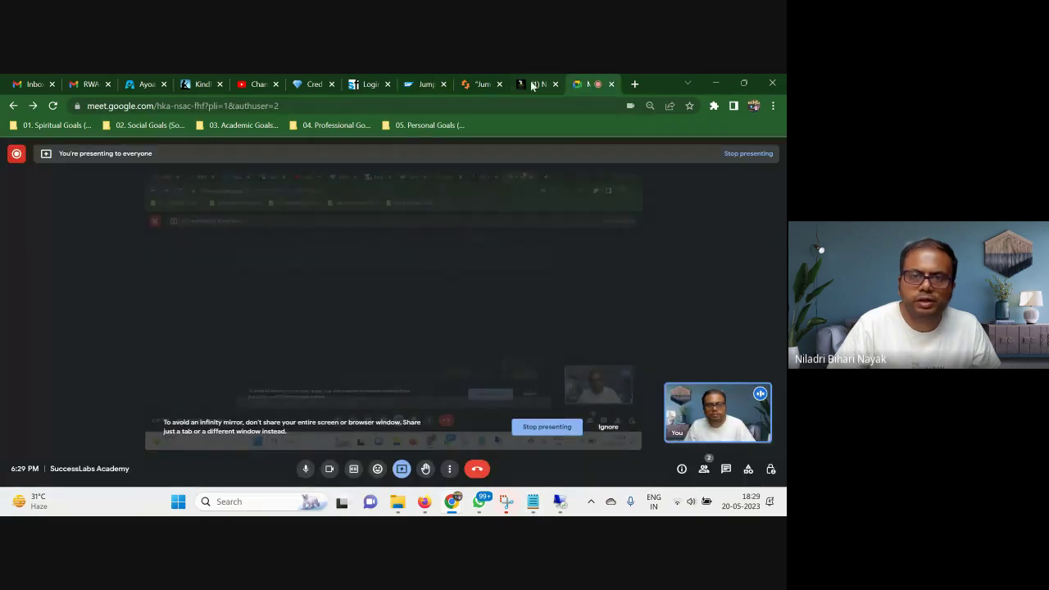
left_click(427, 81)
scroll(530, 236, "up", 5)
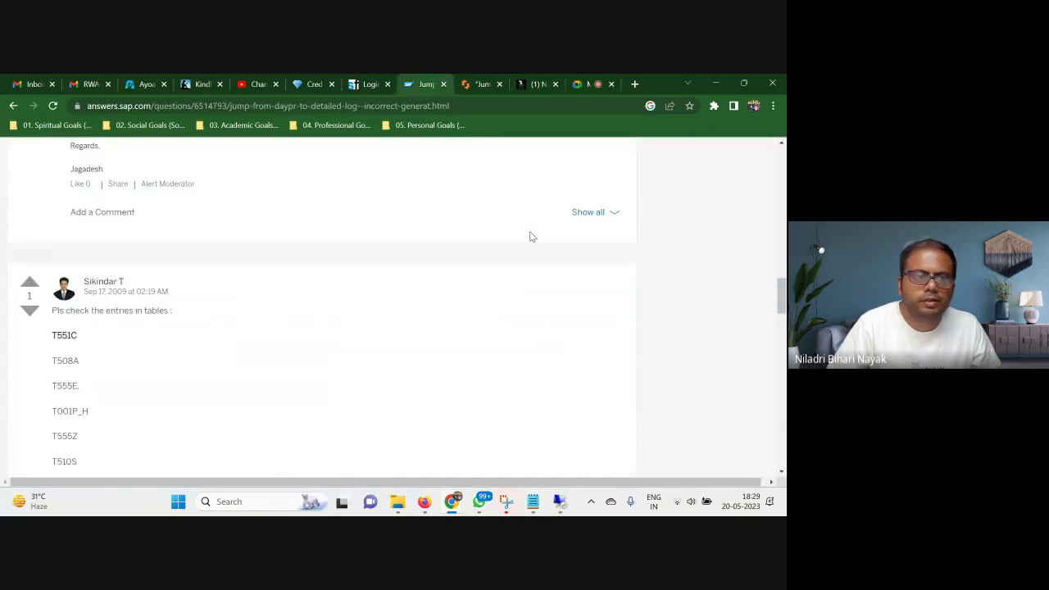
scroll(531, 231, "up", 5)
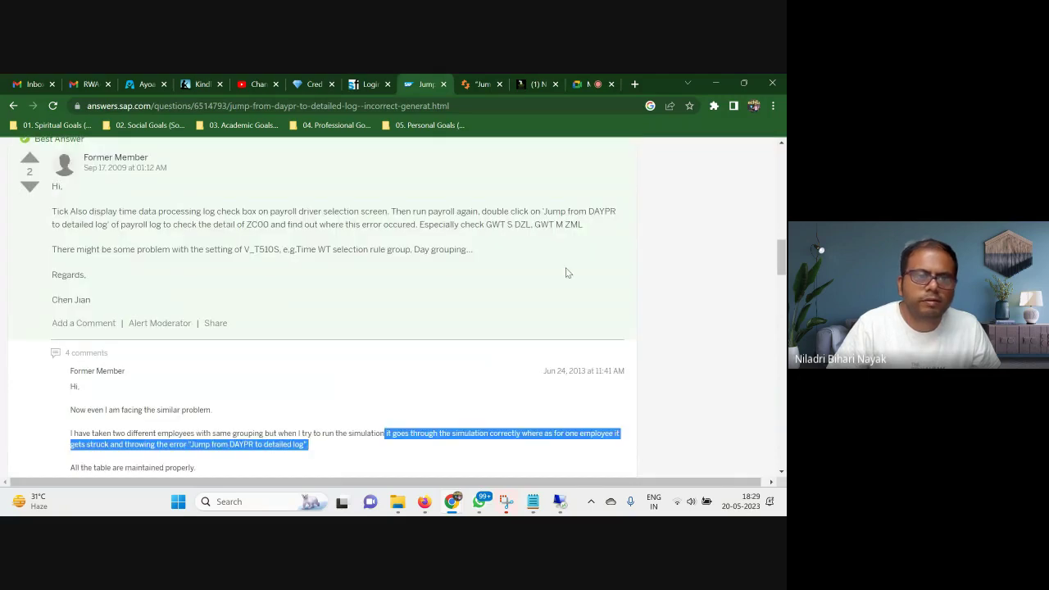
scroll(553, 271, "up", 2)
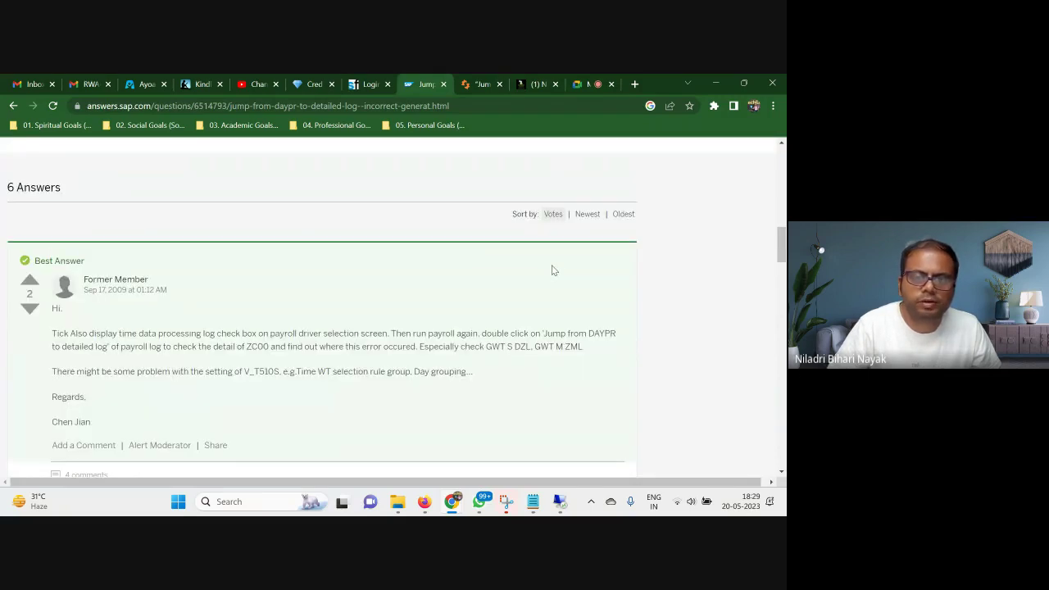
scroll(553, 270, "up", 5)
scroll(554, 269, "up", 1)
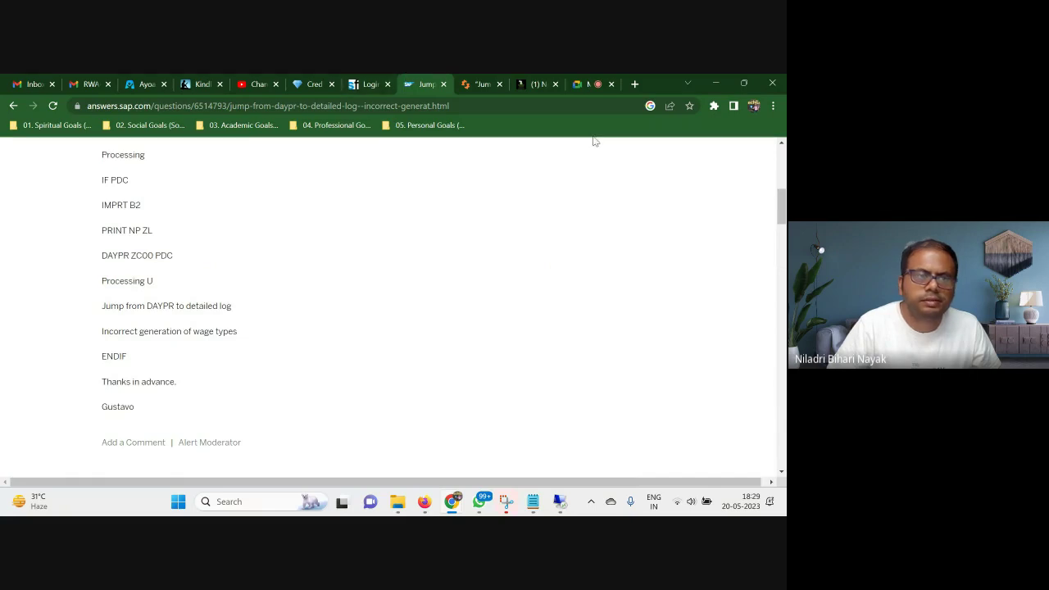
- Back on the Google results, open another DAYPR SAP Community thread in a new tab
left_click(13, 106)
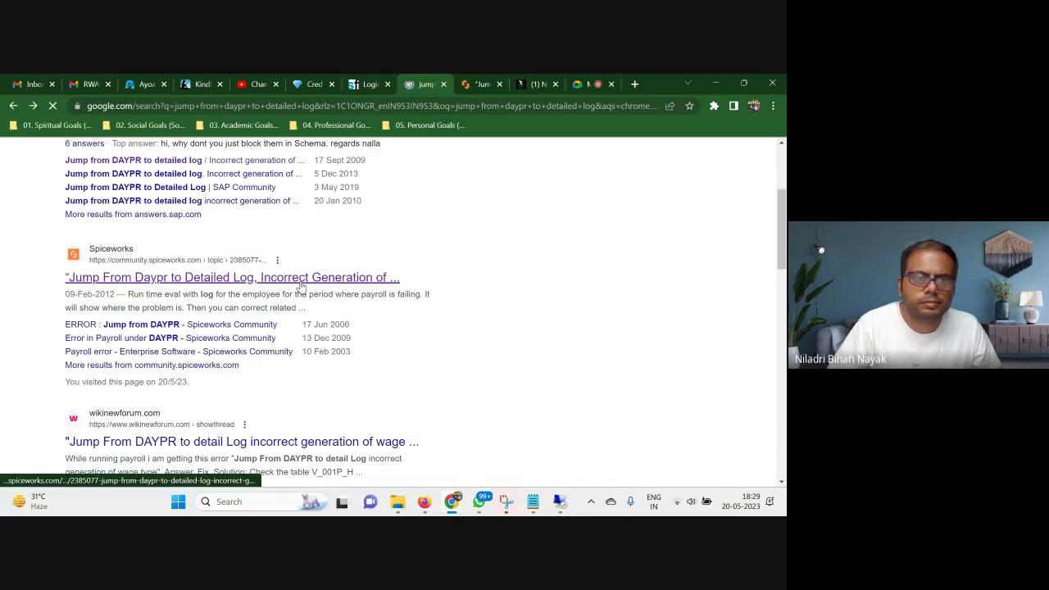
scroll(301, 287, "down", 3)
scroll(303, 299, "down", 2)
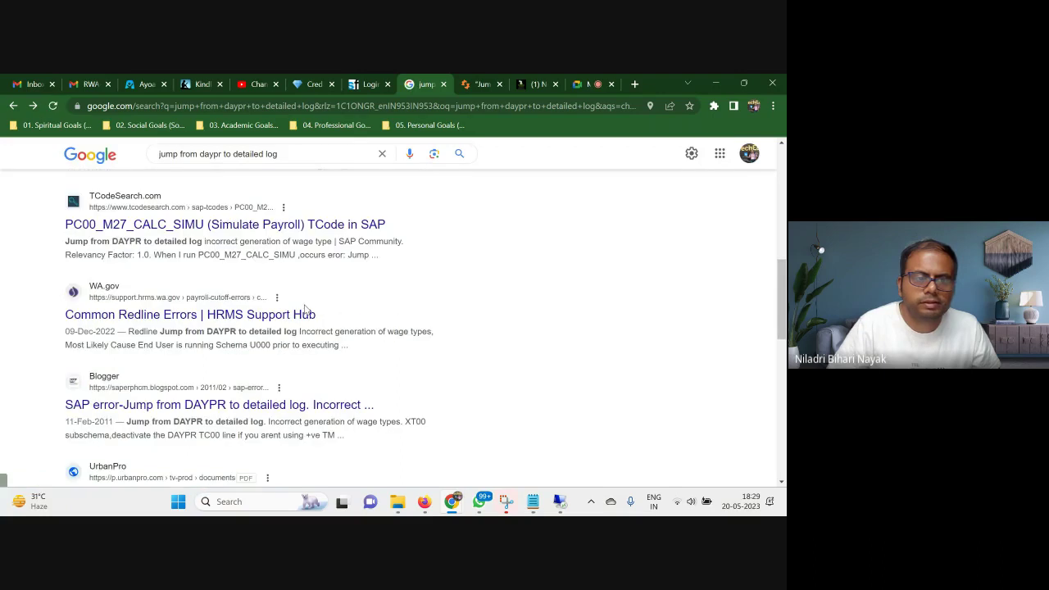
scroll(303, 308, "up", 3)
scroll(303, 308, "up", 2)
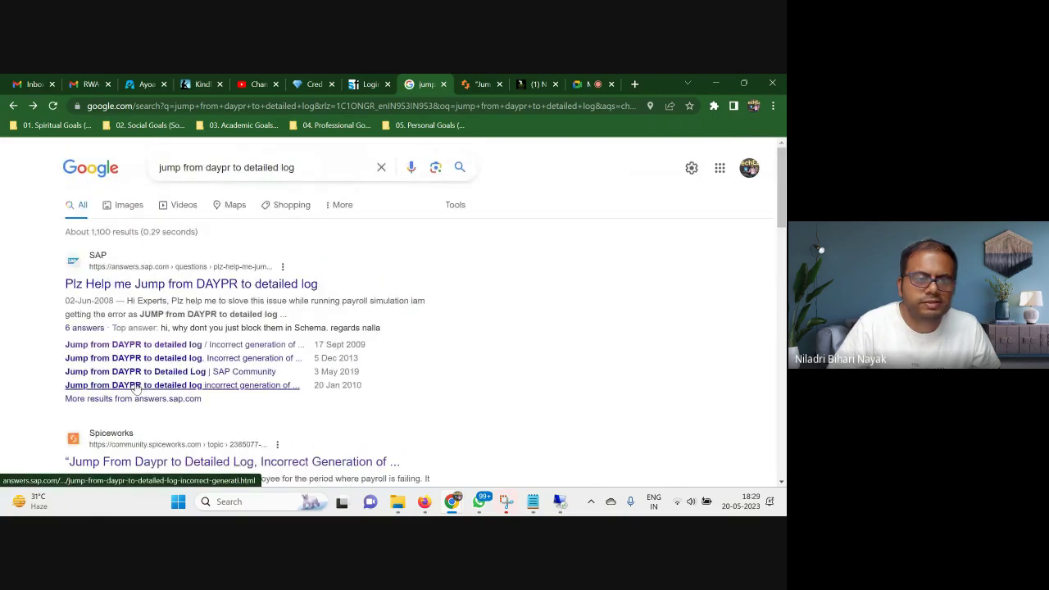
right_click(186, 376)
left_click(217, 265)
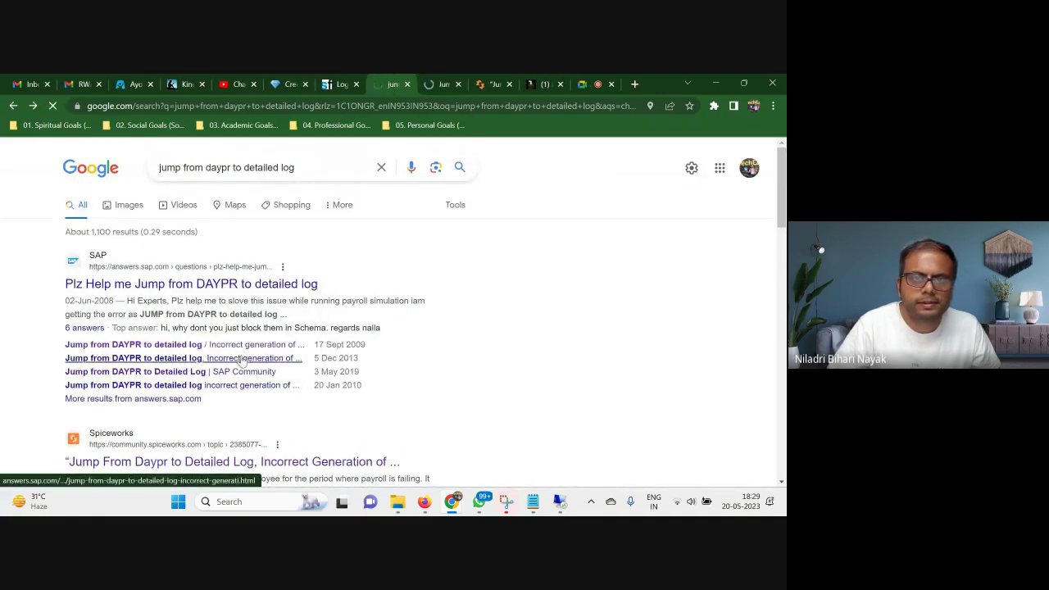
- Read the new thread's answers down to the advice on sub-schema TC00 and table V_T551C
scroll(415, 354, "down", 3)
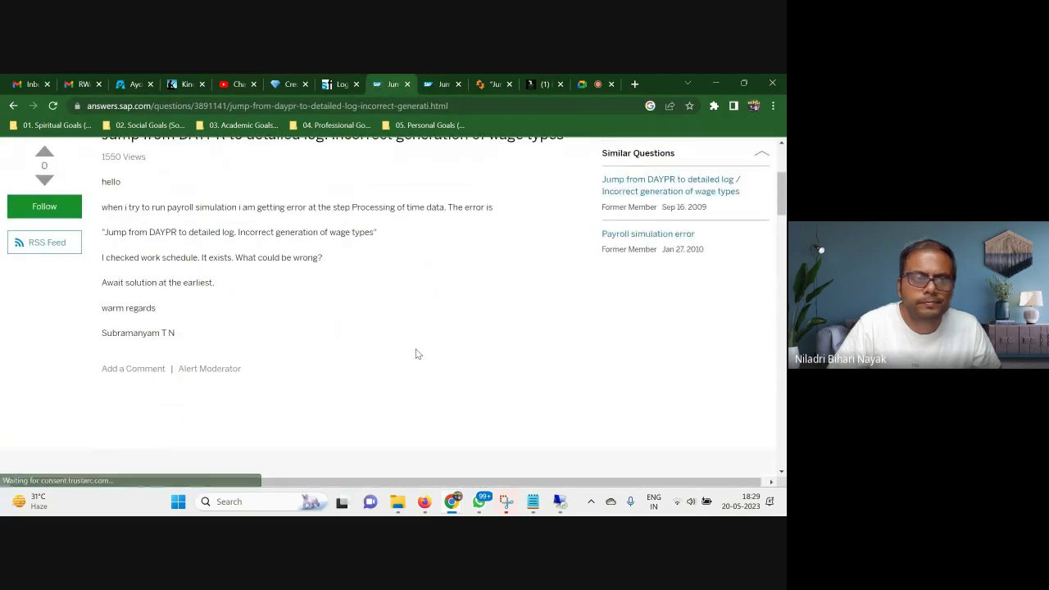
scroll(416, 354, "down", 3)
scroll(416, 354, "down", 1)
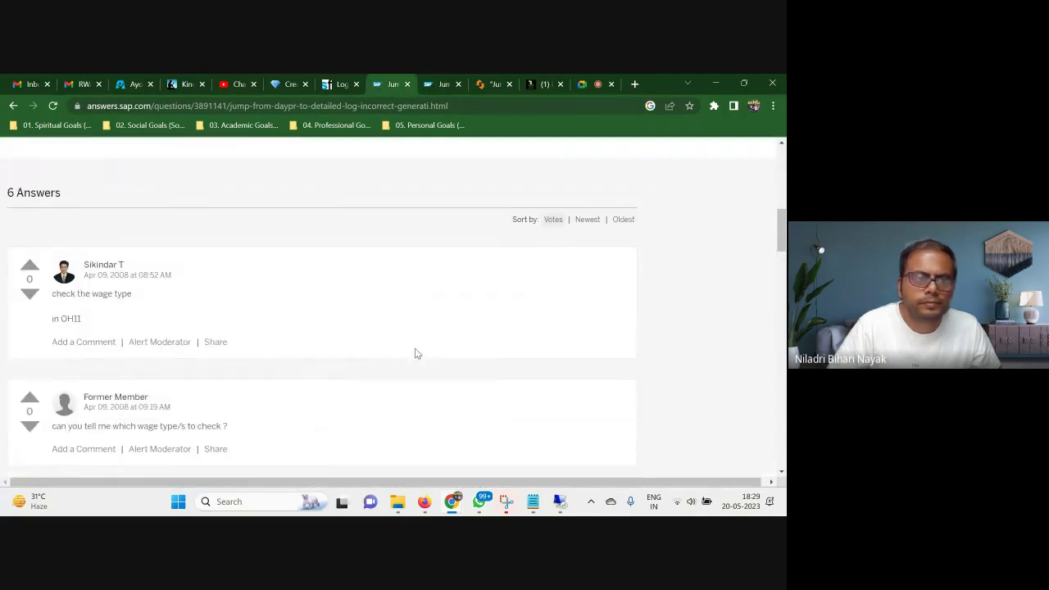
scroll(416, 354, "down", 2)
scroll(416, 352, "down", 1)
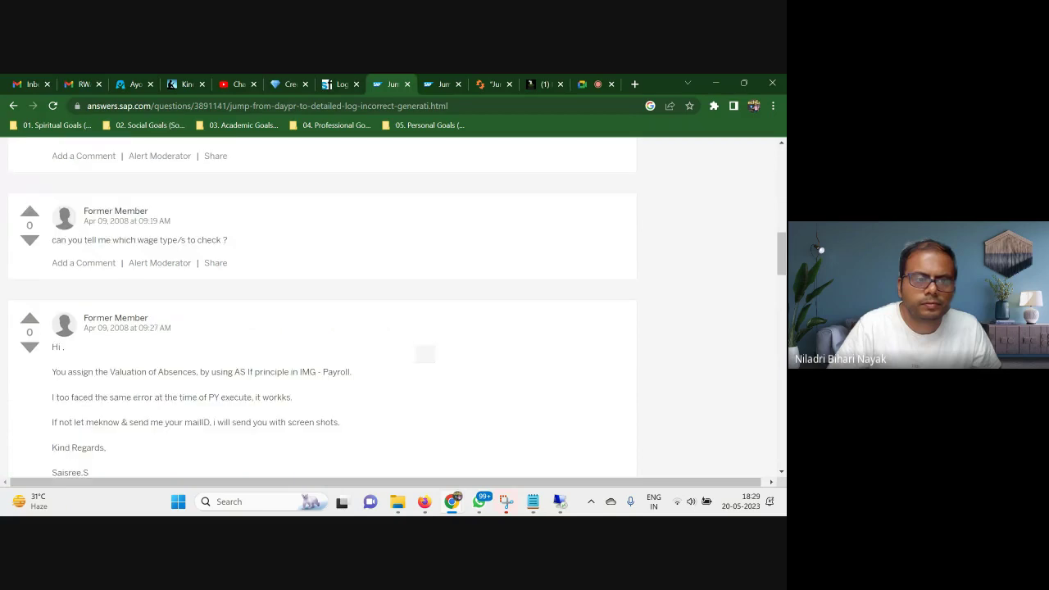
scroll(416, 351, "down", 1)
scroll(415, 351, "down", 1)
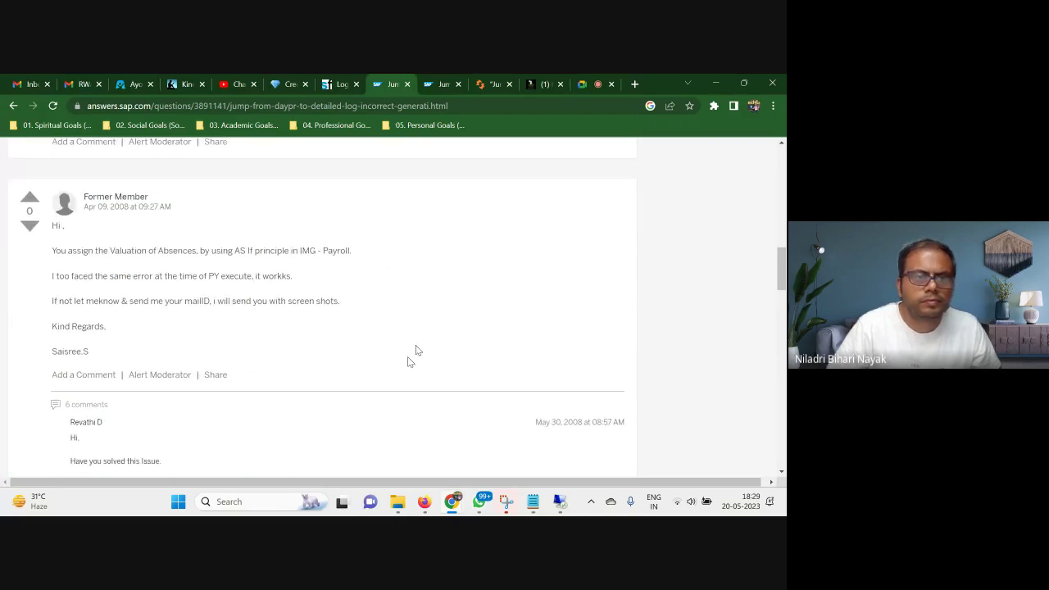
scroll(407, 362, "down", 1)
scroll(407, 362, "down", 1)
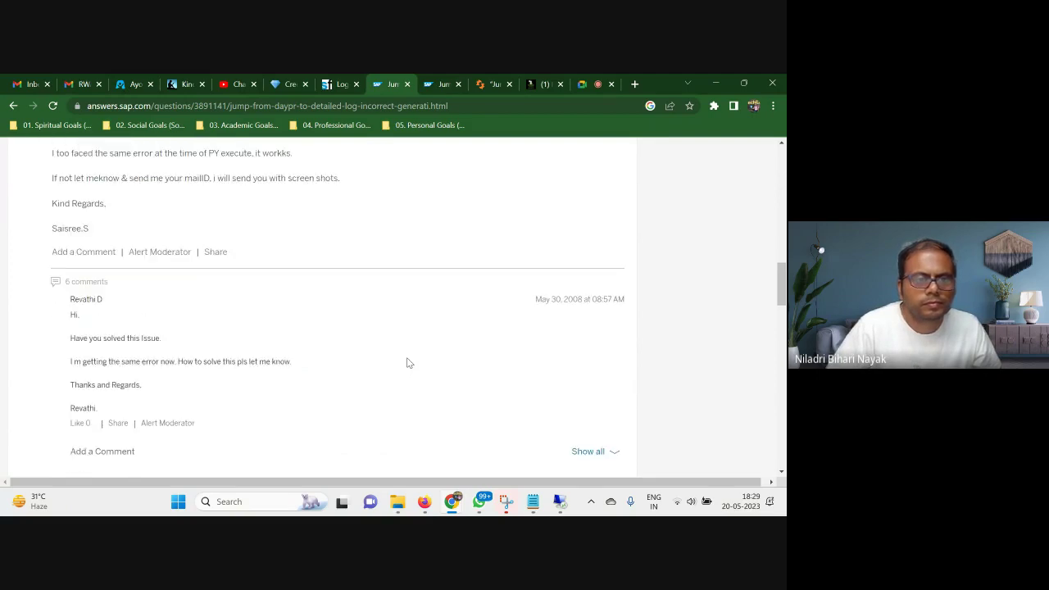
scroll(401, 361, "down", 2)
scroll(400, 360, "down", 2)
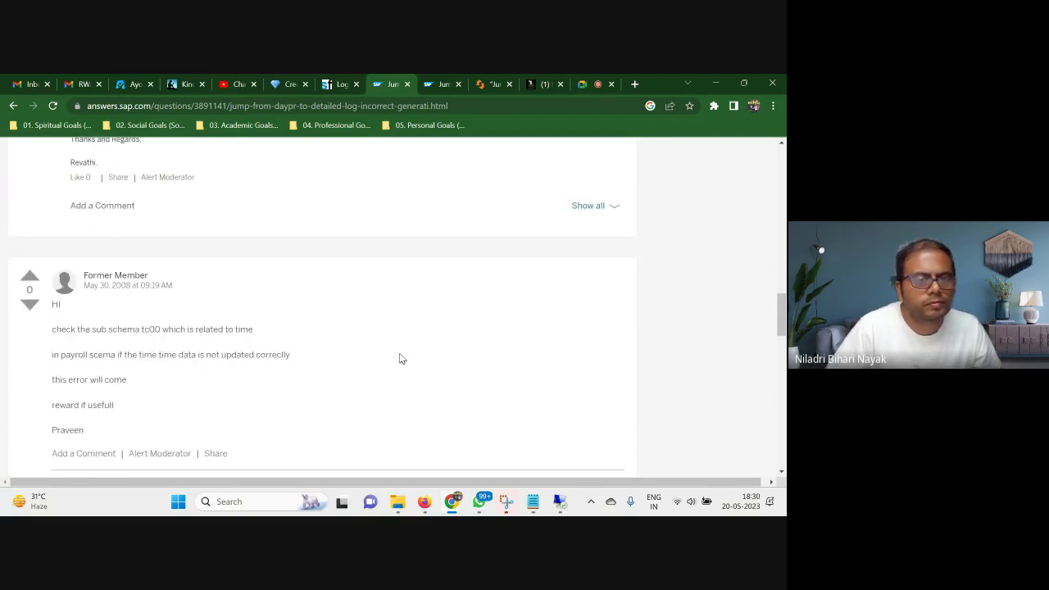
scroll(401, 358, "down", 2)
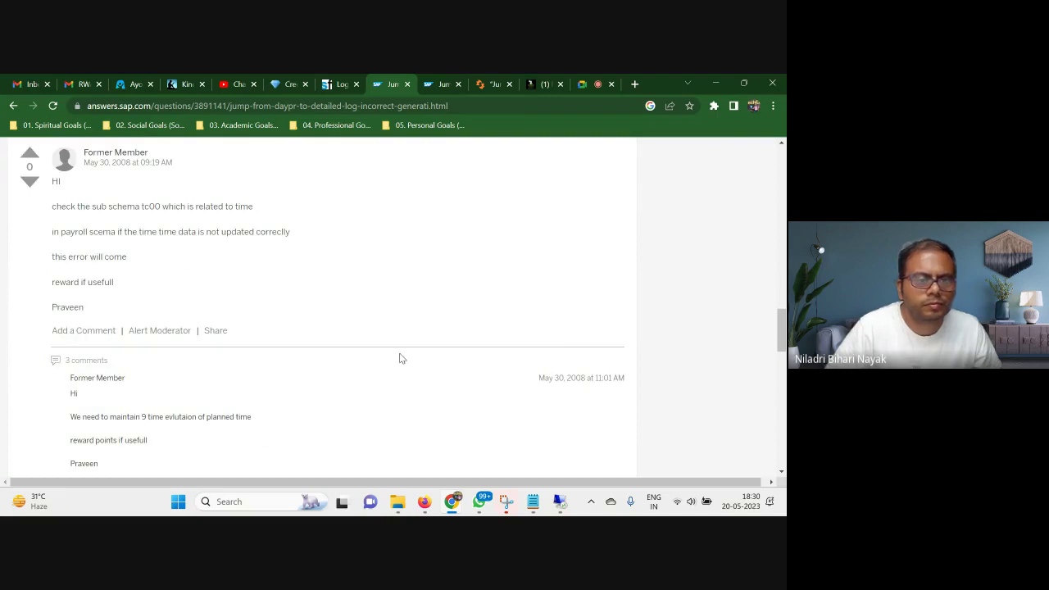
scroll(401, 358, "down", 2)
scroll(400, 358, "down", 2)
scroll(401, 358, "down", 1)
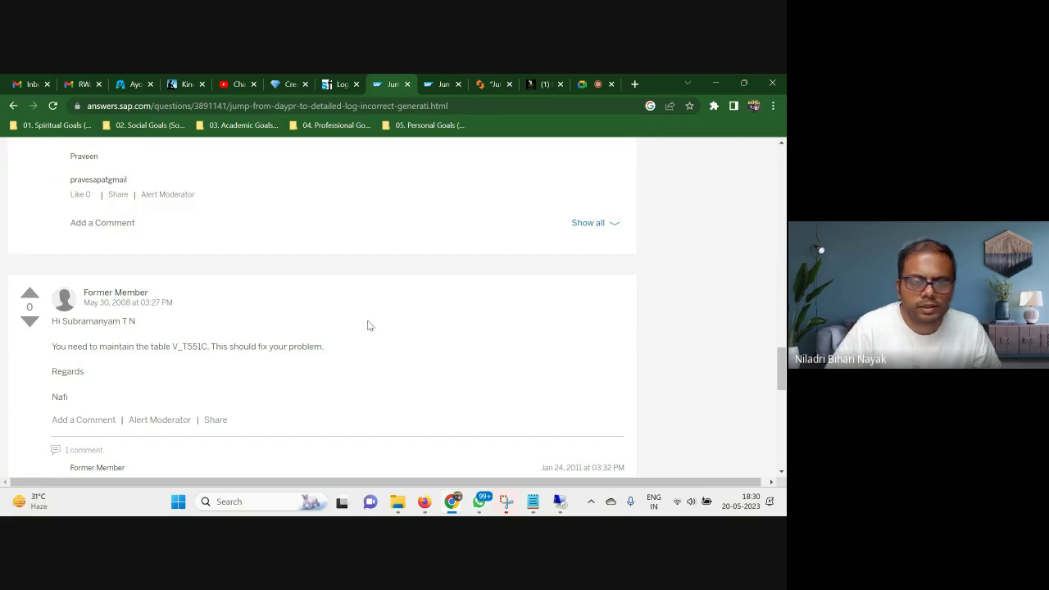
mouse_move(560, 502)
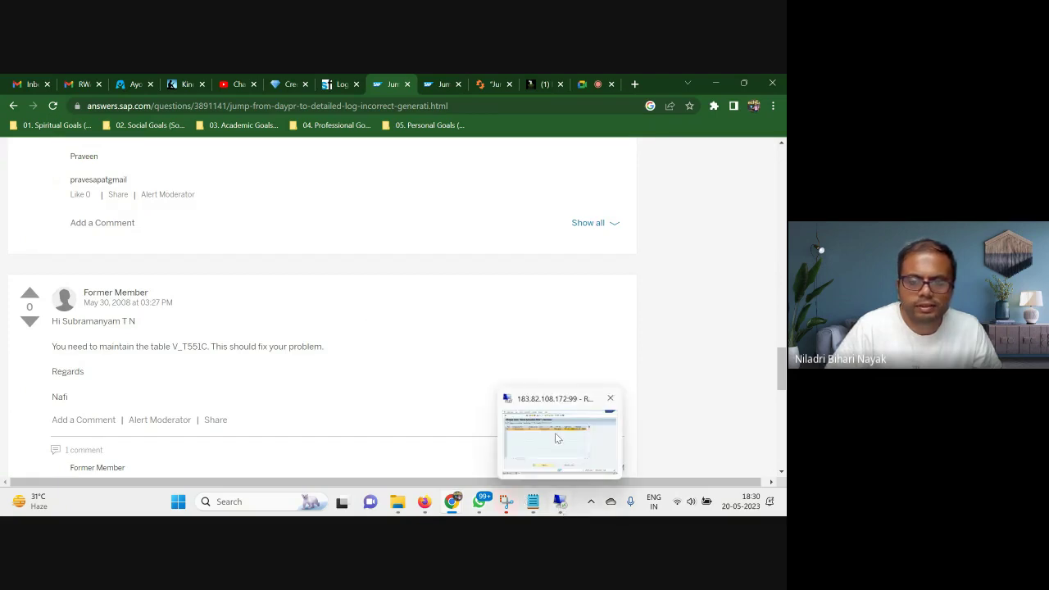
- Restore SAP and restart transaction /npa30 in the organizational assignment session
left_click(555, 439)
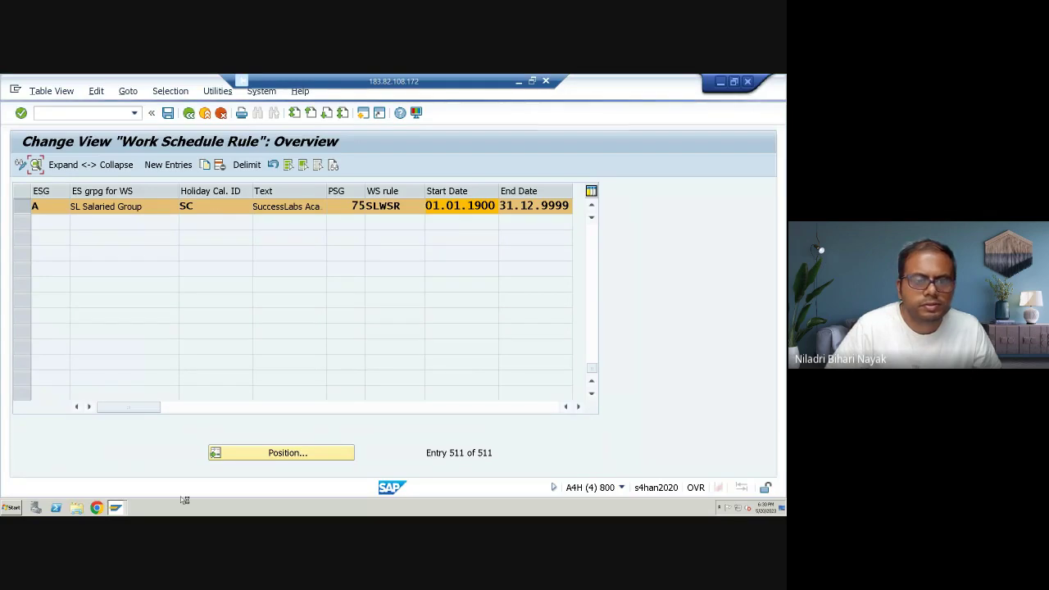
mouse_move(115, 507)
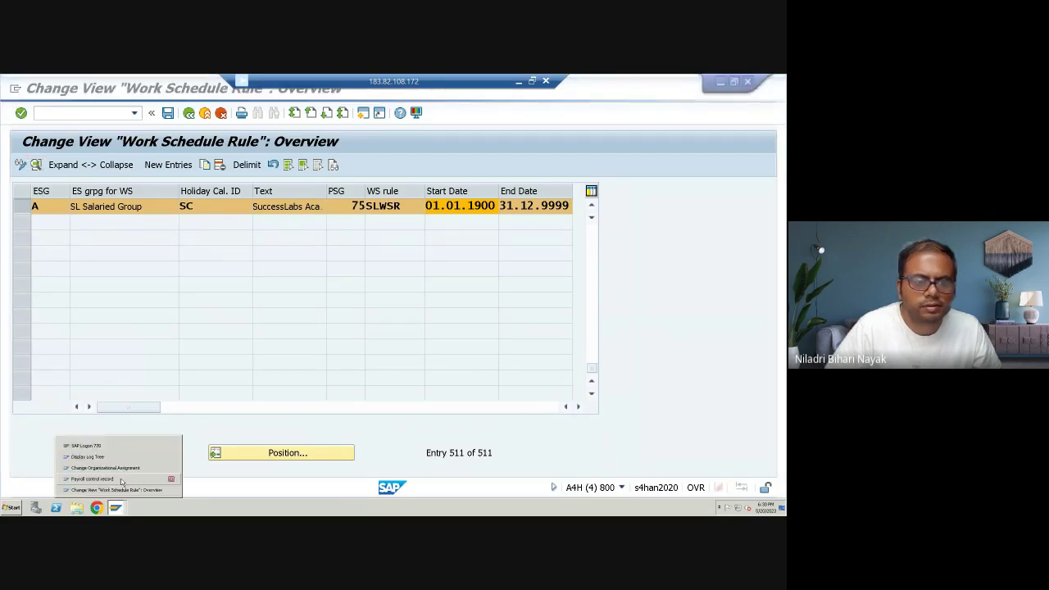
left_click(105, 468)
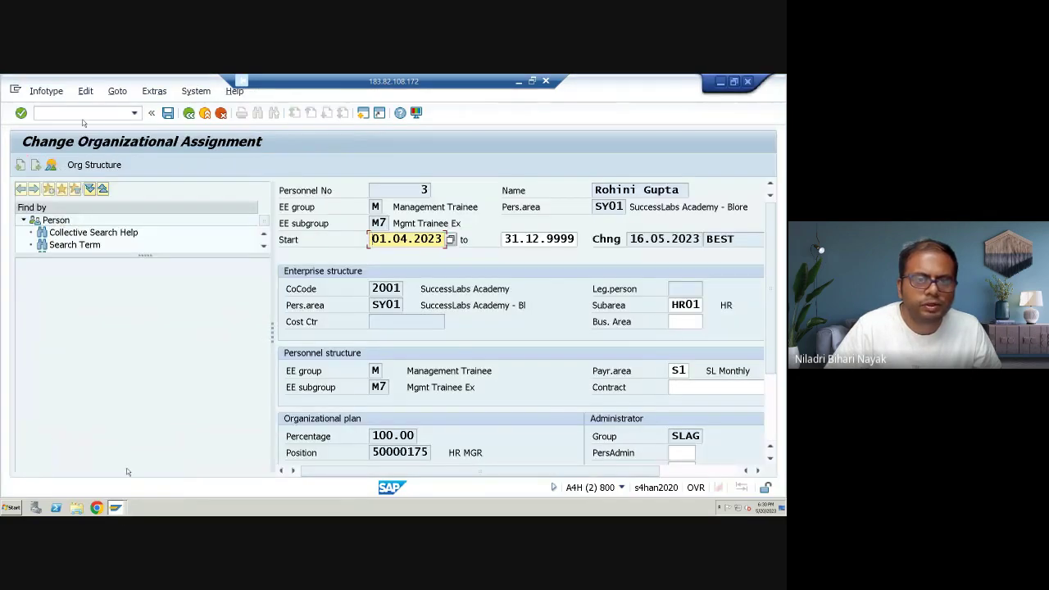
key("ctrl+slash")
type("/n")
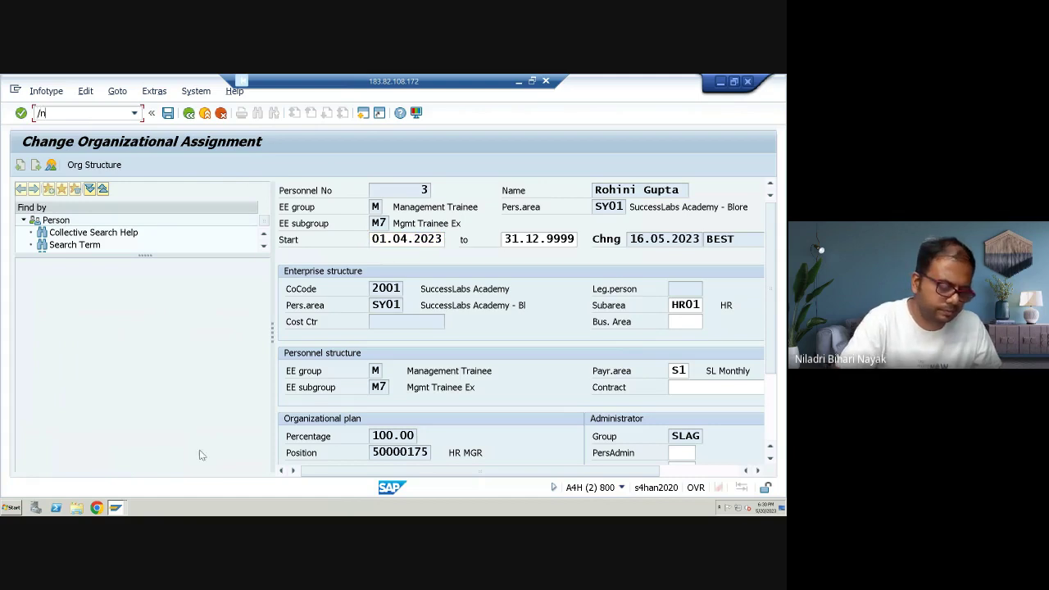
type("pa30")
key("Return")
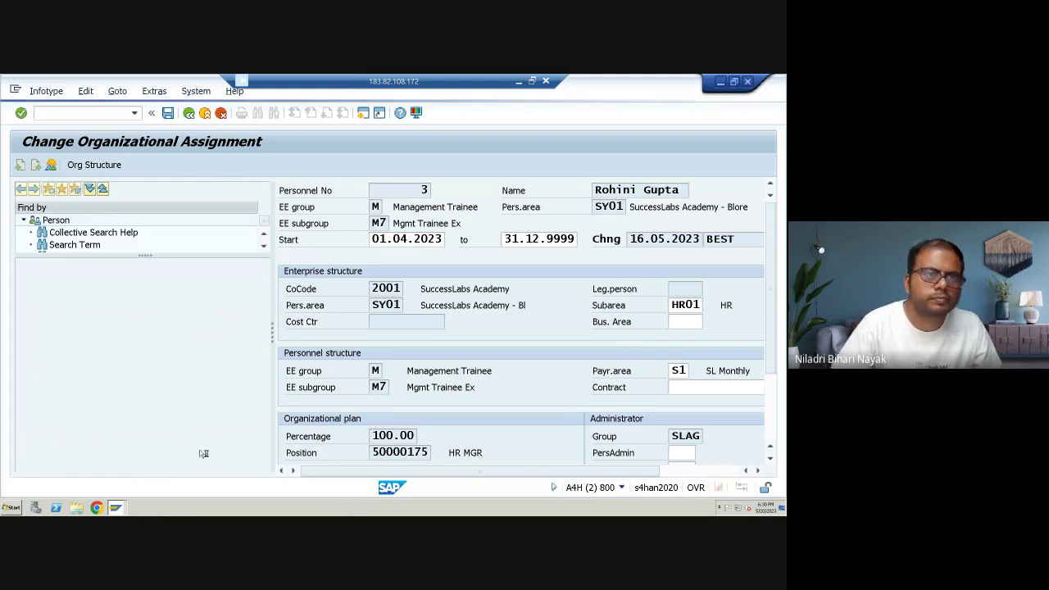
- Glance at the payroll log tree, then settle on the Work Schedule Rule overview showing SLWSR
left_click(518, 81)
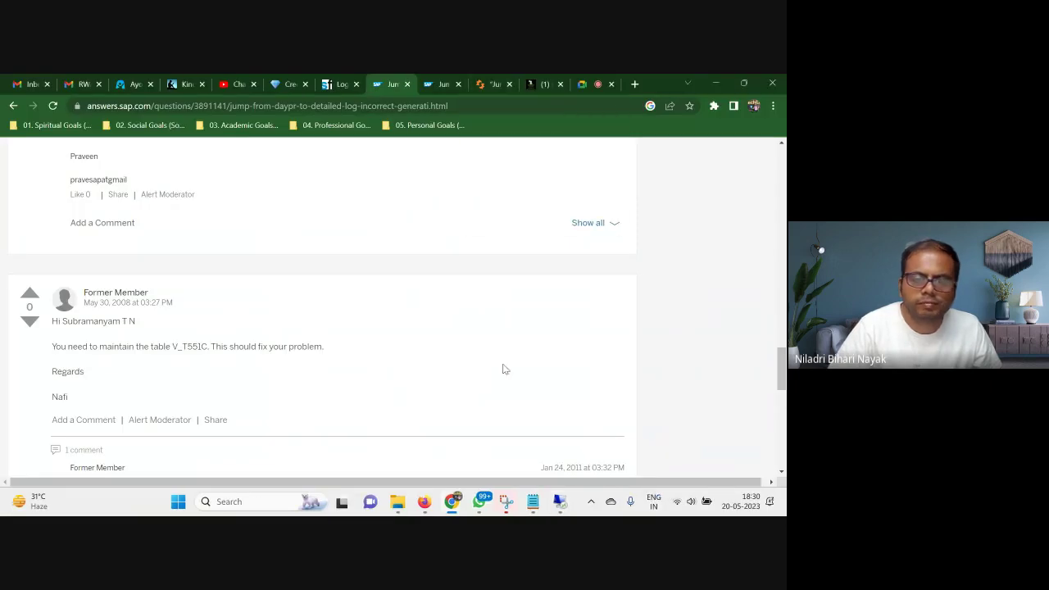
left_click(559, 502)
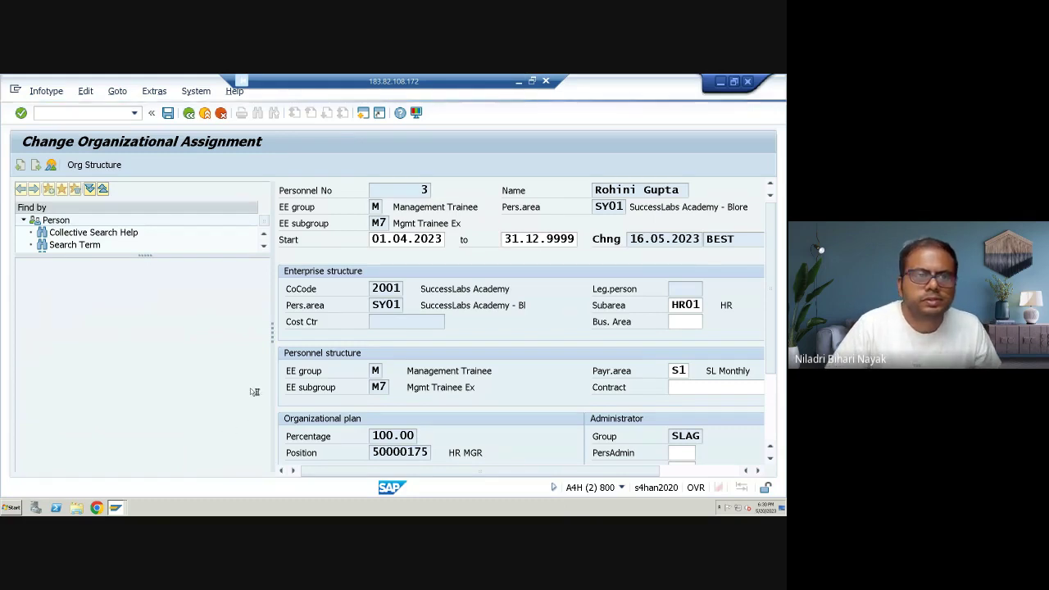
left_click(115, 507)
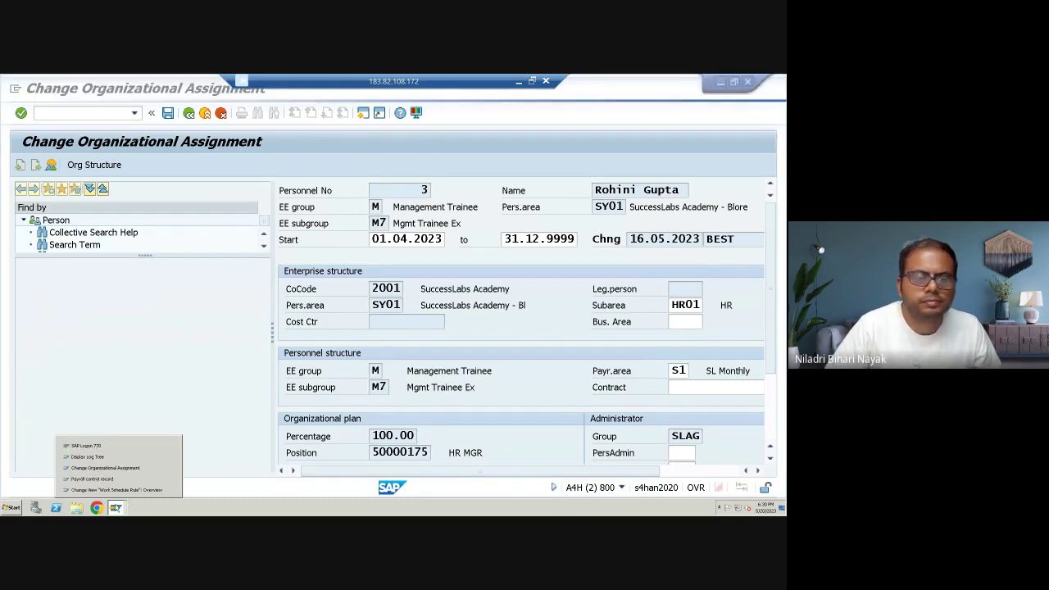
left_click(122, 457)
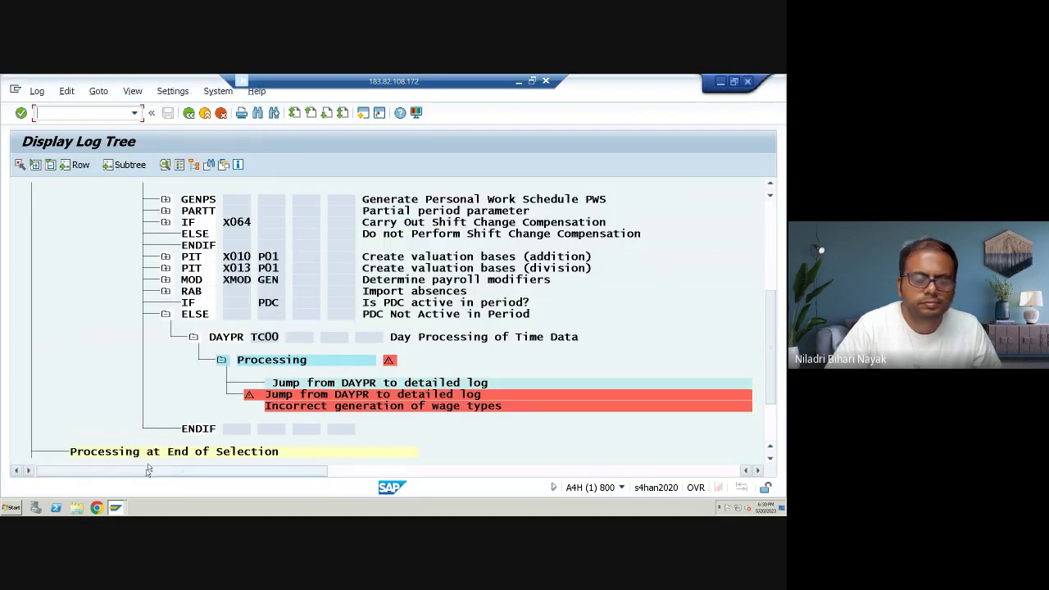
left_click(119, 508)
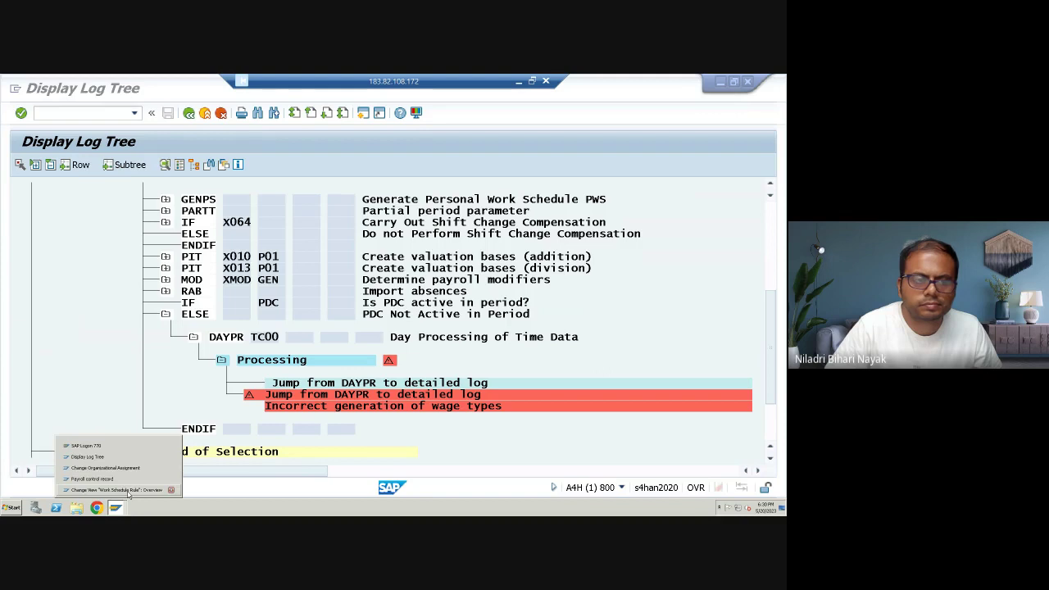
left_click(127, 490)
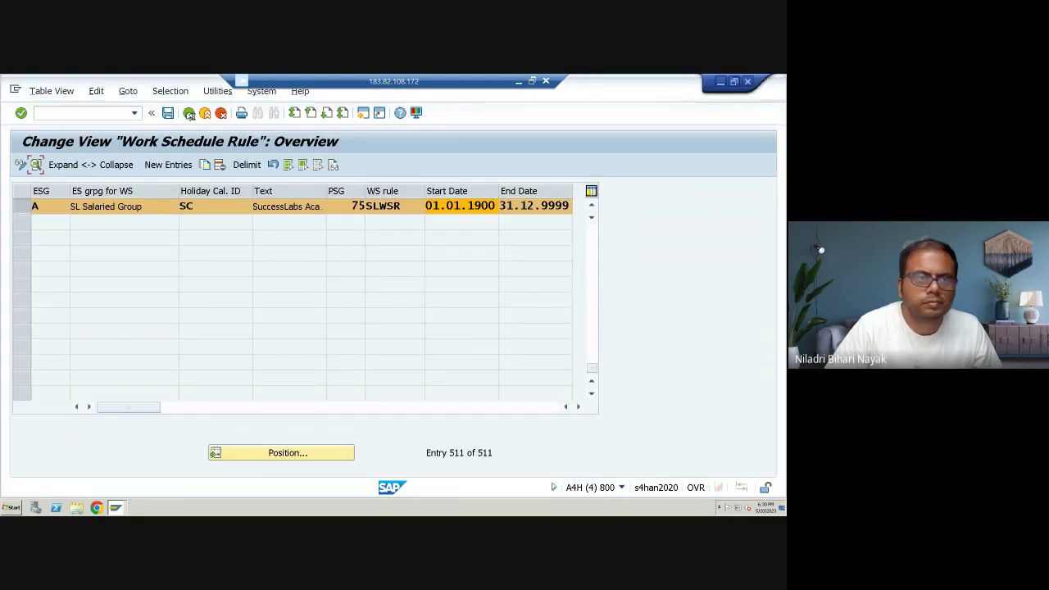
left_click(15, 89)
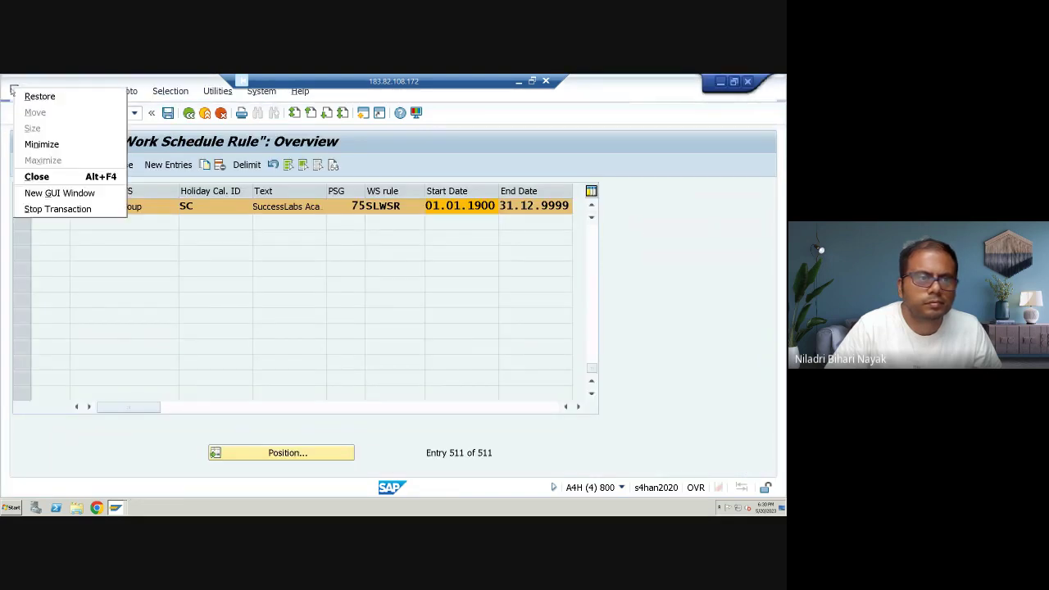
left_click(62, 216)
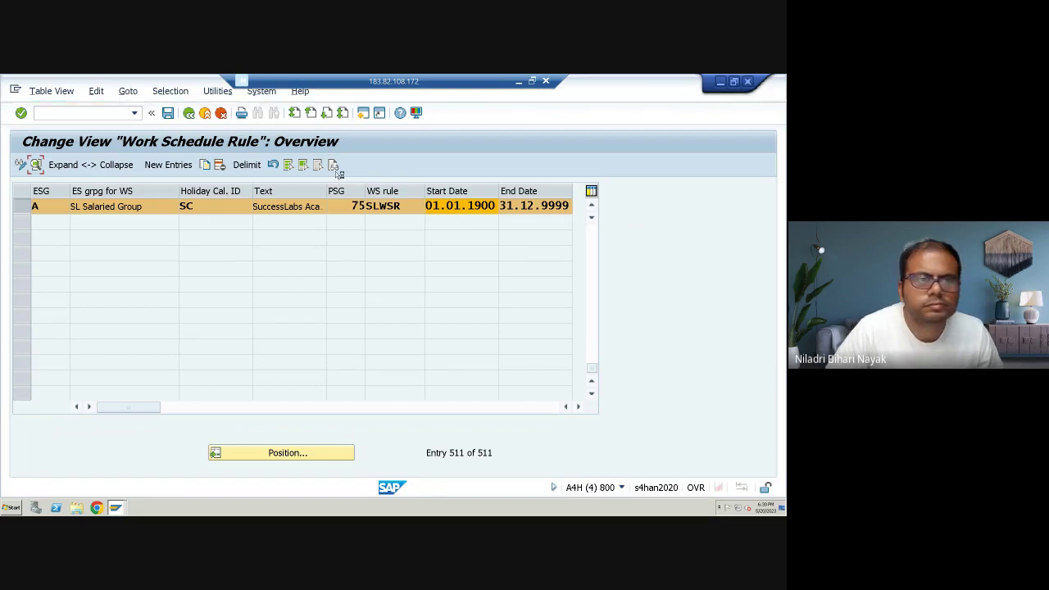
- Return to the DAYPR thread's six answers, starting with the advice to check the wage type in OH11
left_click(517, 82)
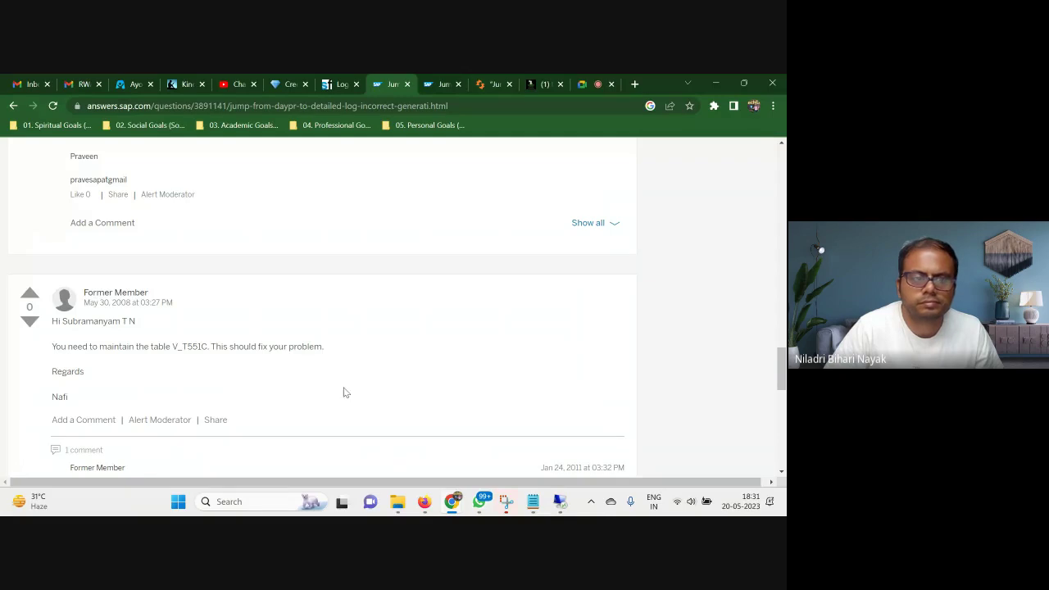
scroll(336, 382, "up", 2)
scroll(334, 379, "up", 3)
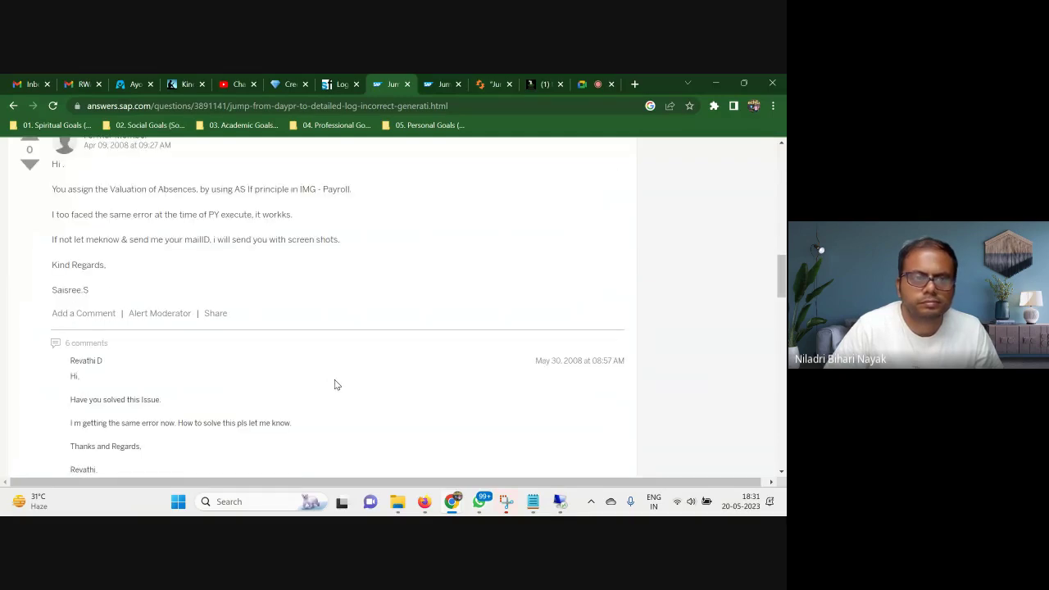
scroll(335, 382, "up", 5)
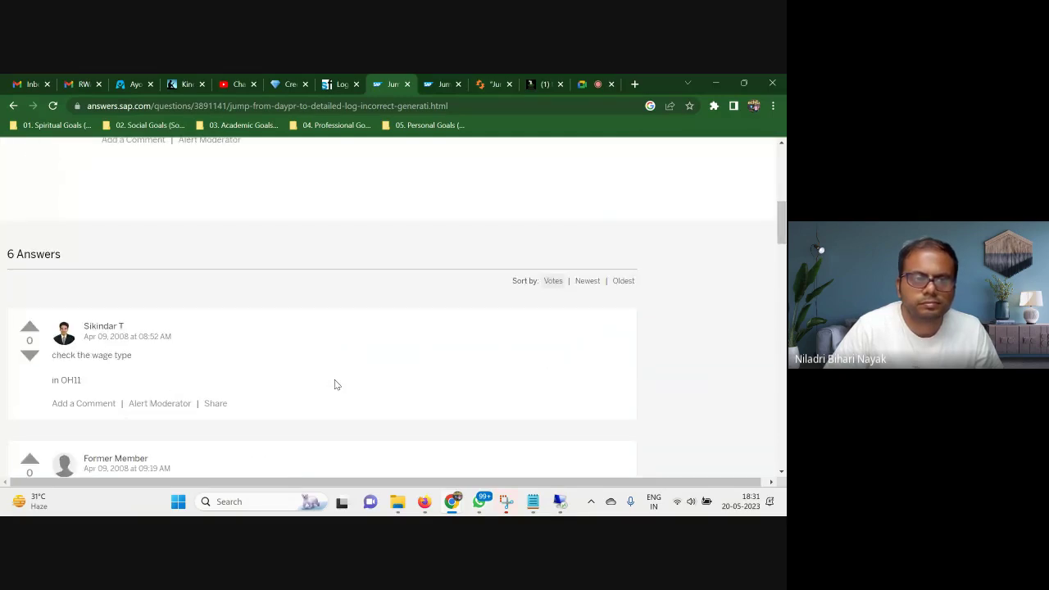
scroll(334, 385, "down", 1)
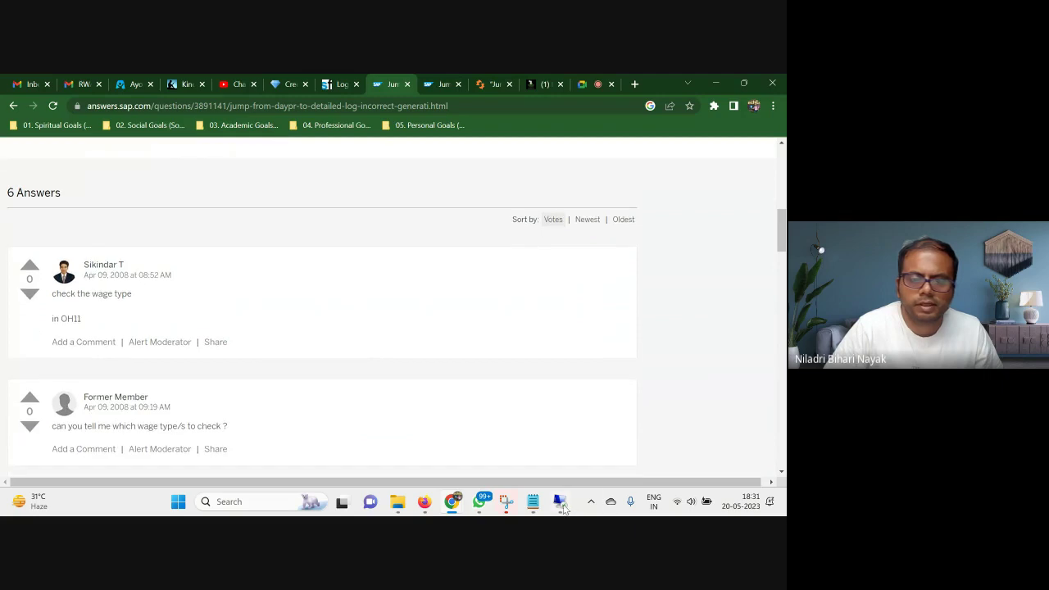
- Restore SAP and flip between the organizational assignment and DAYPR payroll log sessions
mouse_move(559, 501)
left_click(552, 438)
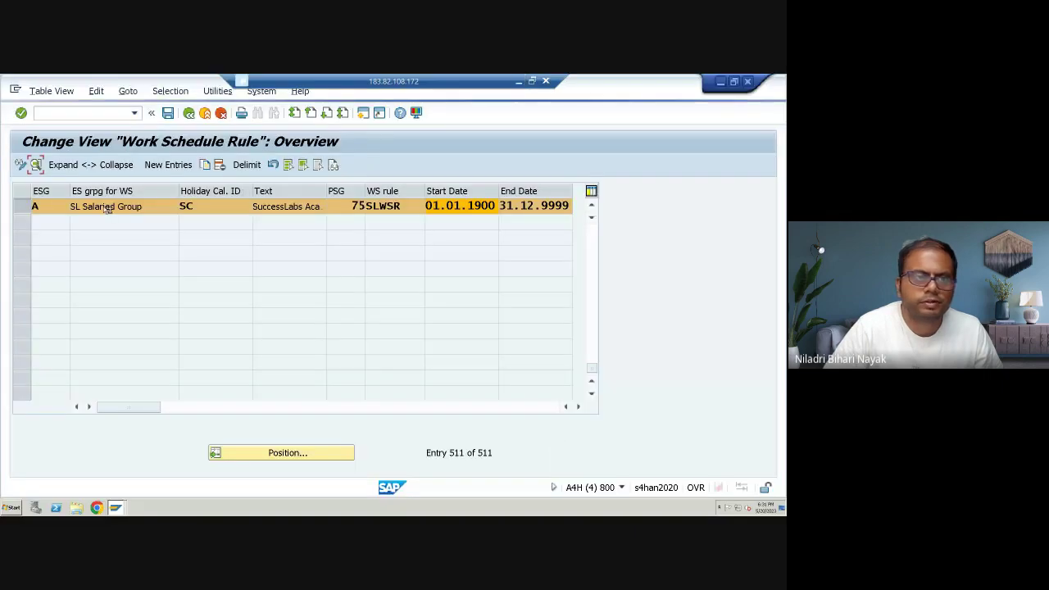
left_click(17, 94)
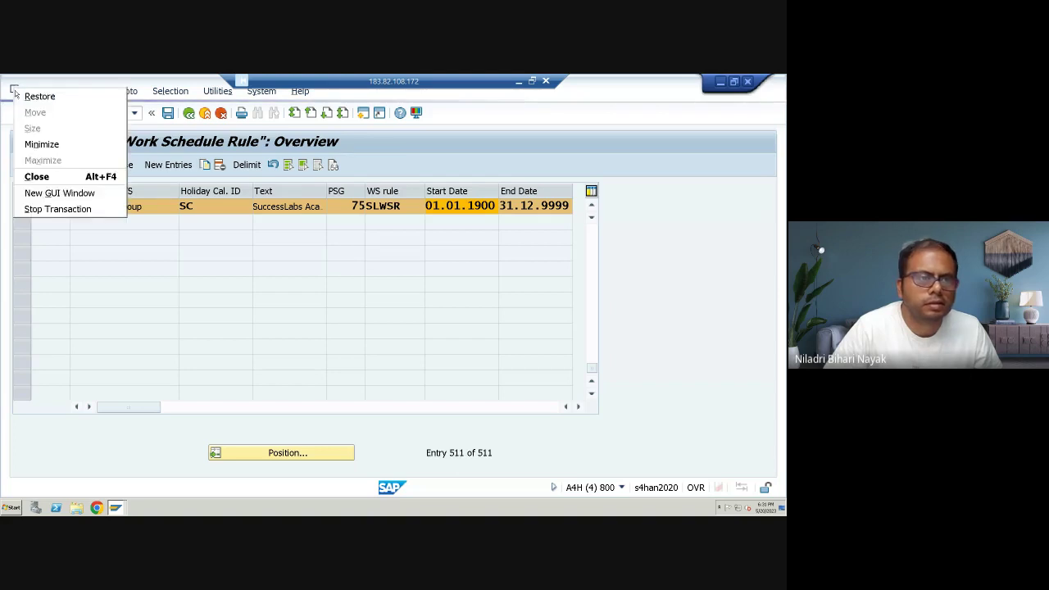
left_click(78, 208)
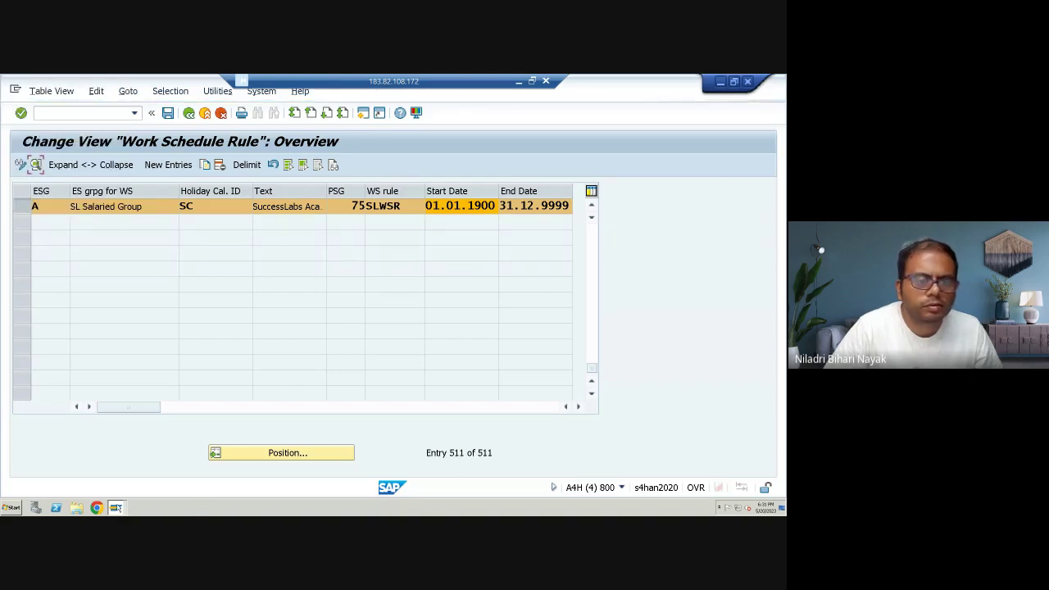
left_click(117, 507)
mouse_move(116, 507)
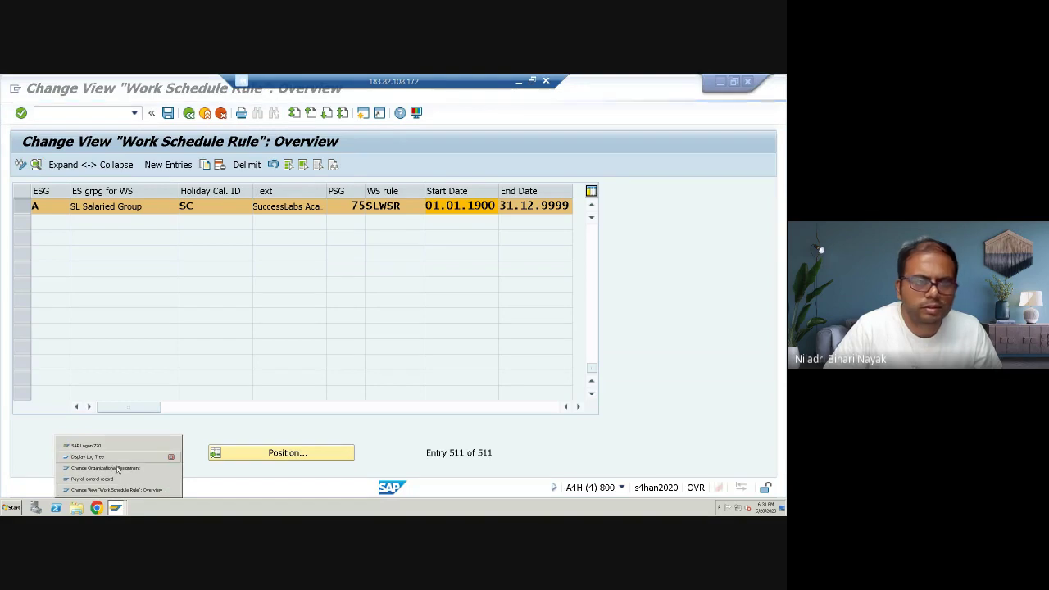
left_click(105, 467)
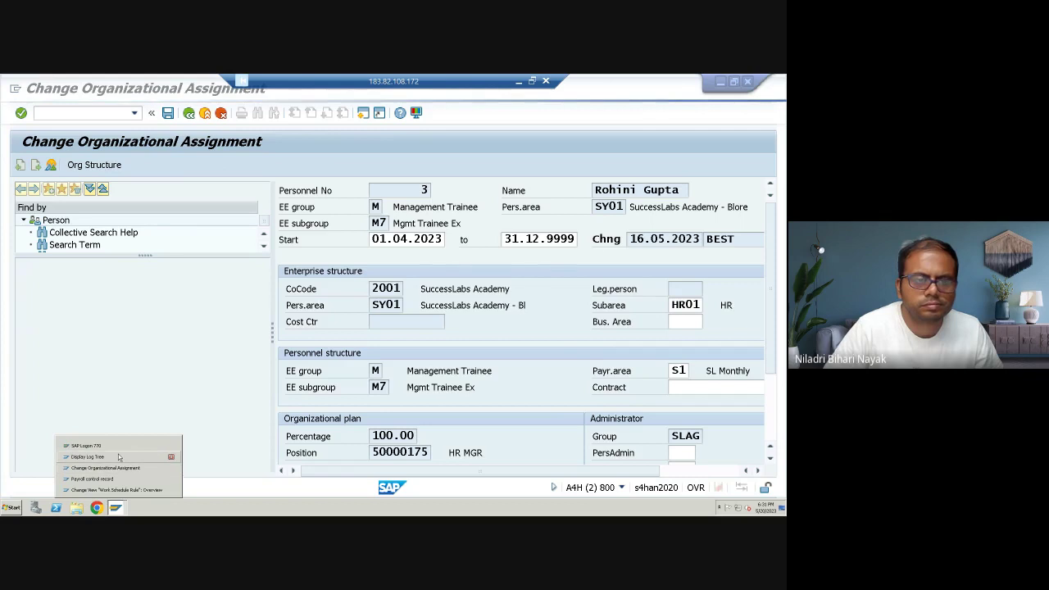
left_click(119, 456)
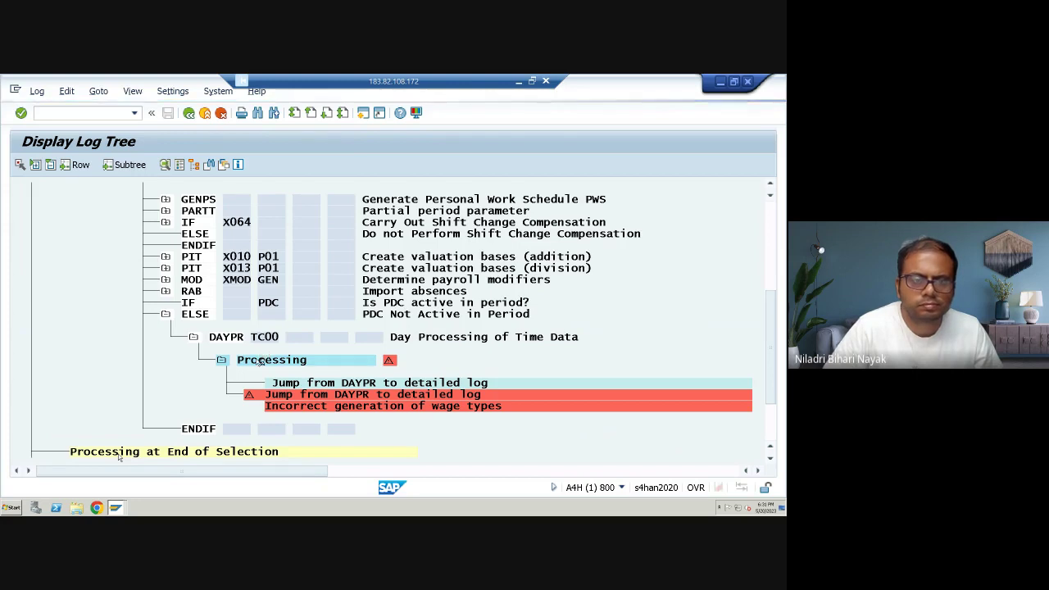
- Cycle through rule, assignment and log sessions, ending on the S1 SL Monthly control record
left_click(116, 507)
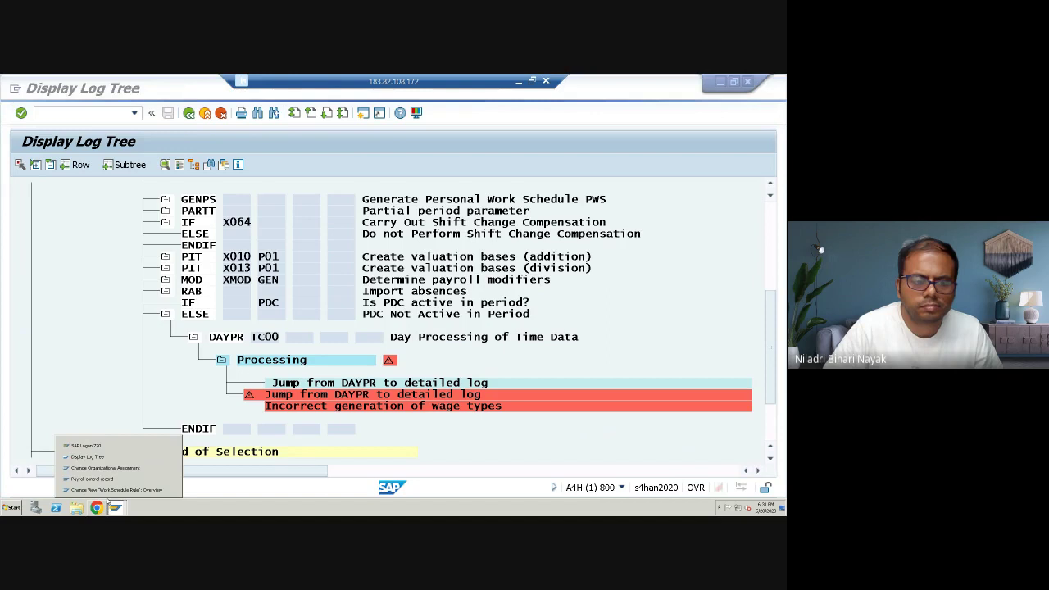
left_click(117, 490)
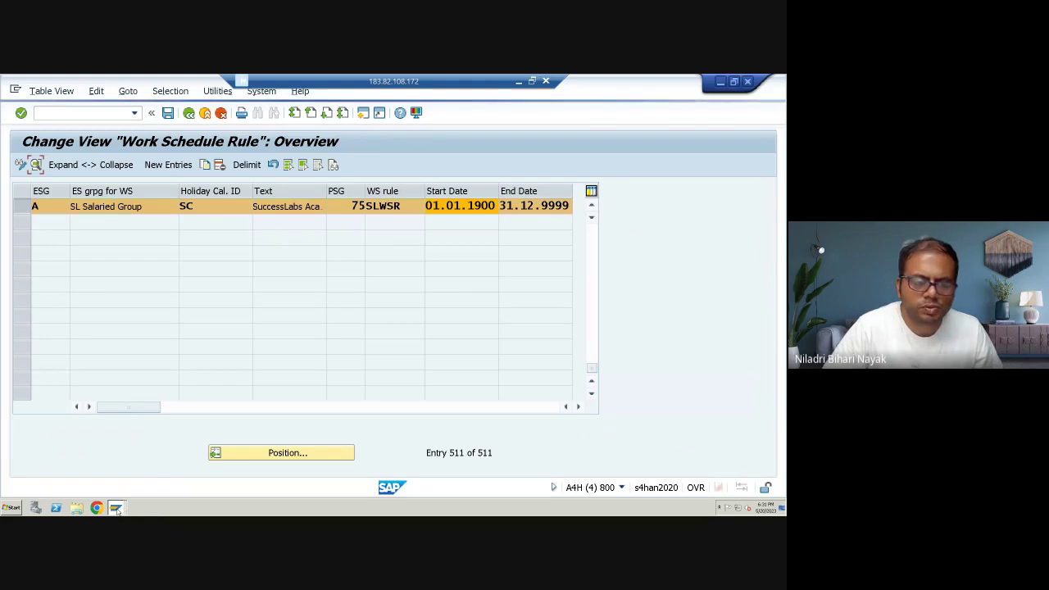
left_click(116, 508)
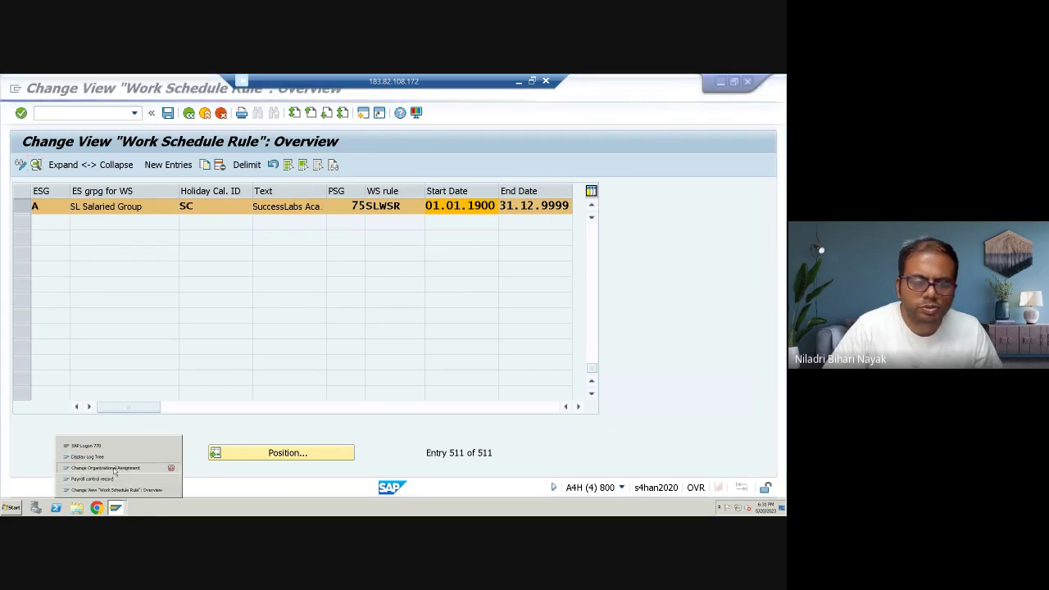
left_click(114, 470)
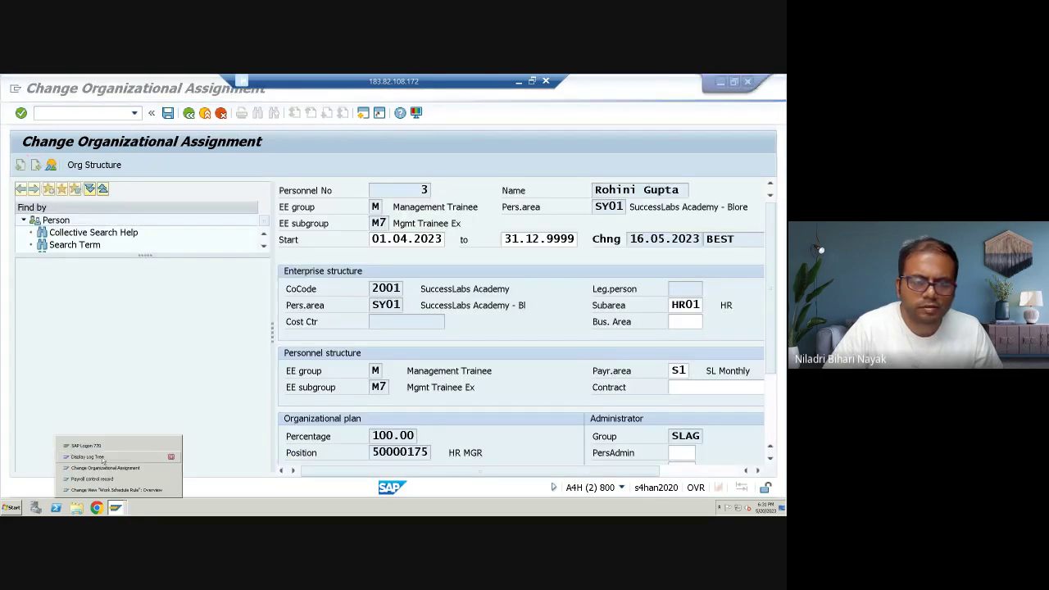
left_click(98, 457)
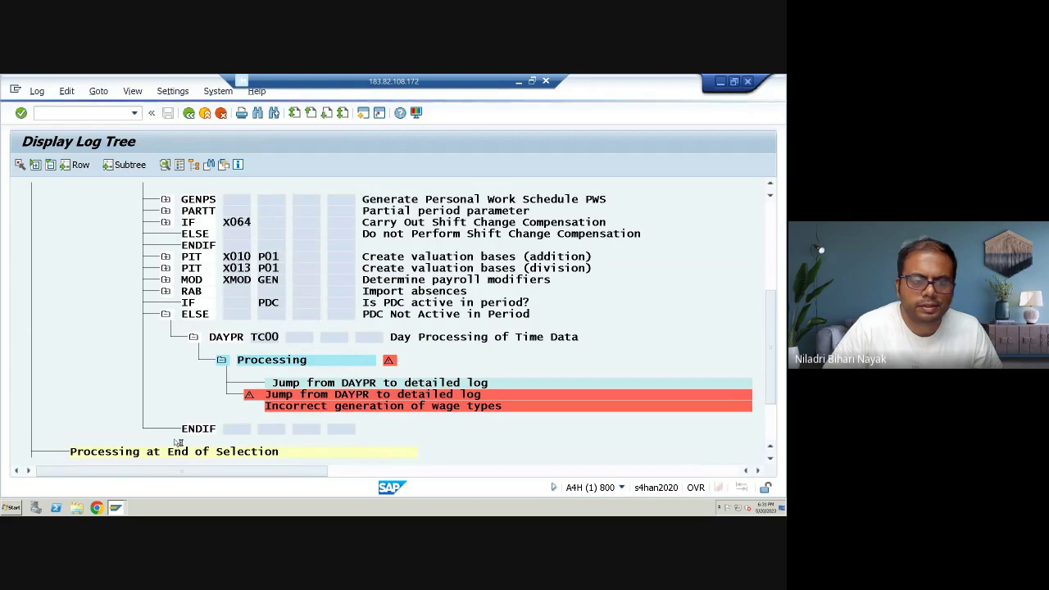
left_click(131, 493)
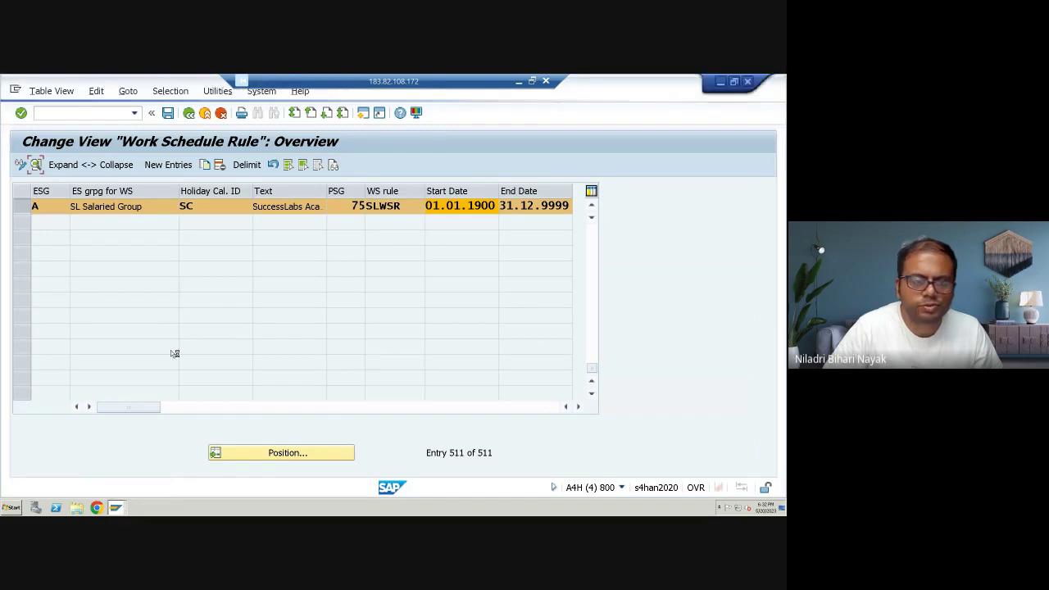
left_click(113, 508)
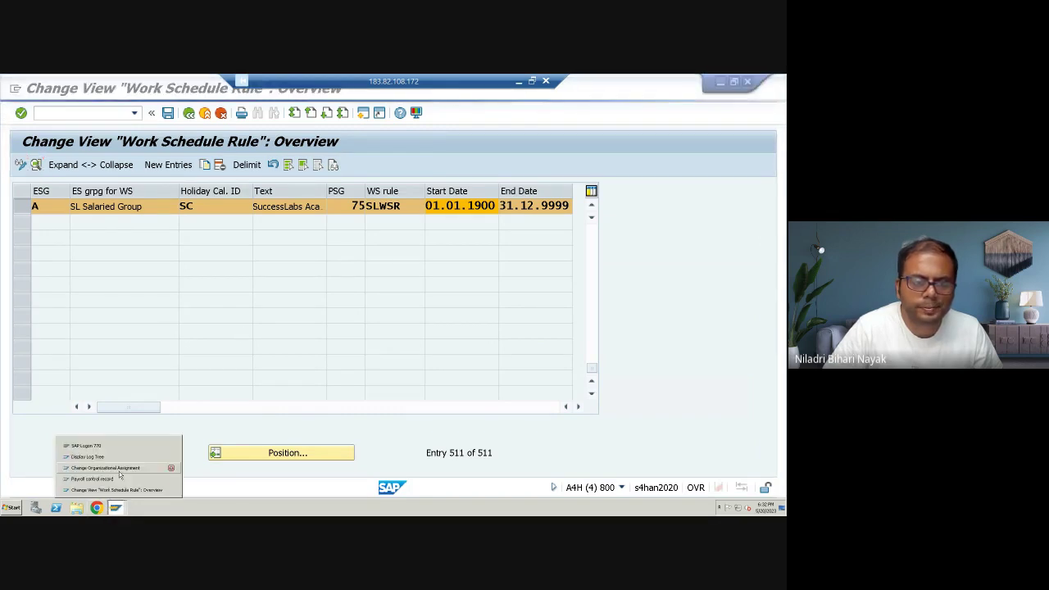
left_click(119, 480)
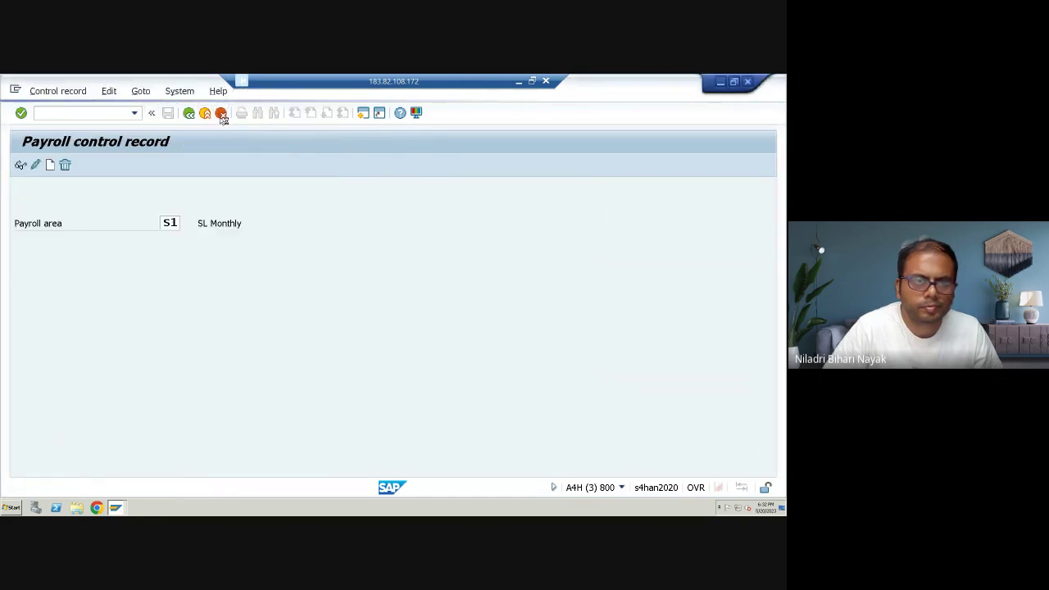
- Launch a new SAP Logon connection to the S4HAN system, leaving it connecting in the background
left_click(115, 508)
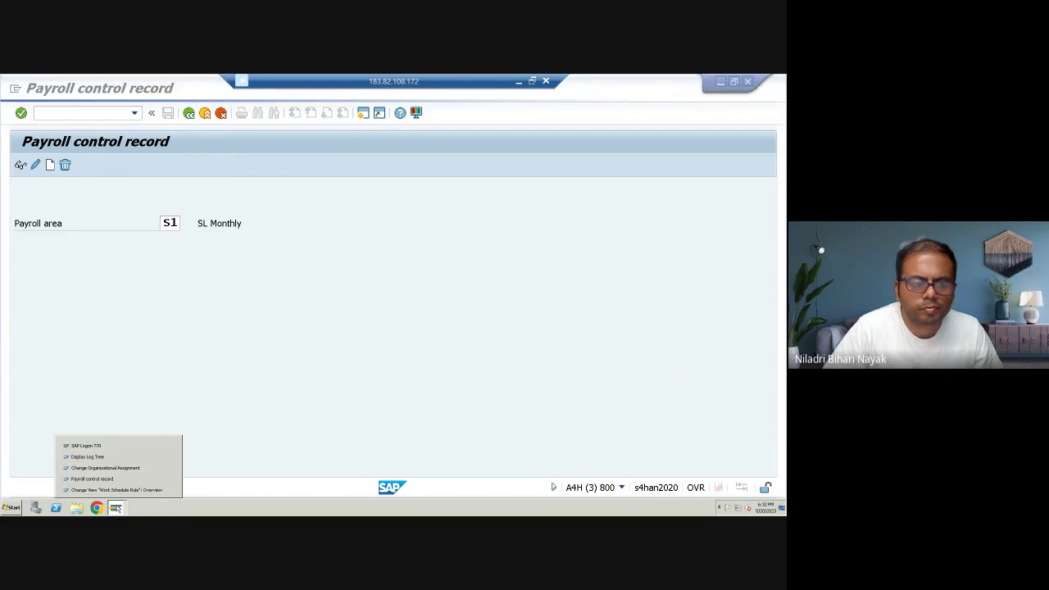
left_click(101, 447)
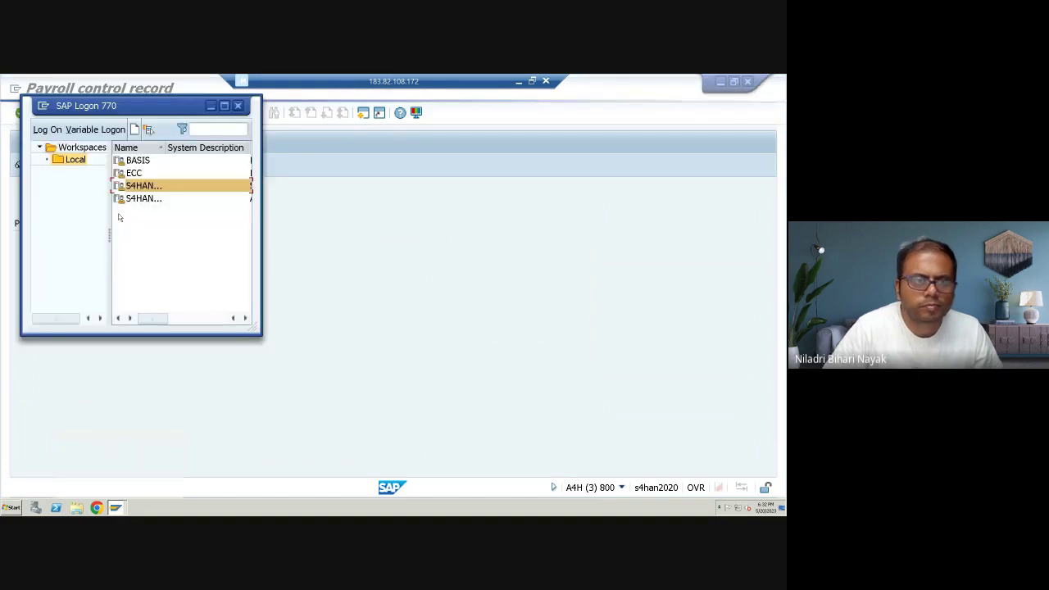
double_click(143, 187)
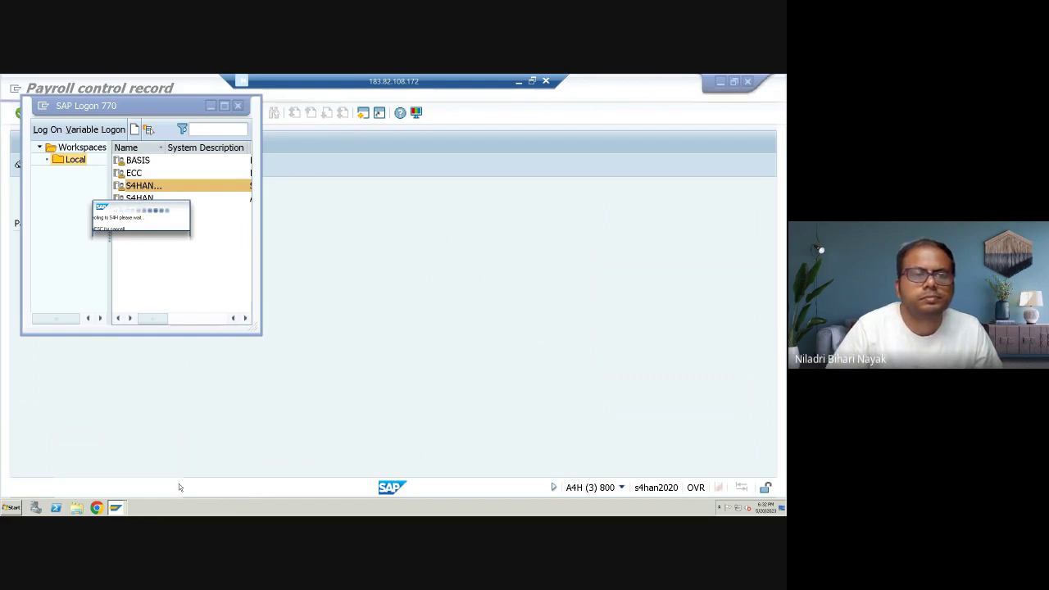
left_click(210, 105)
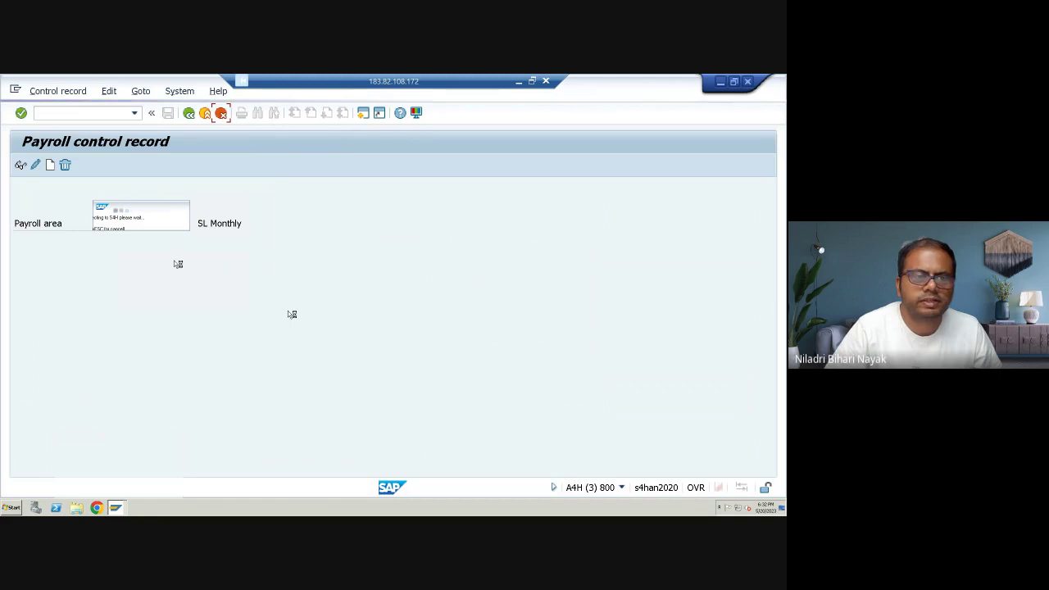